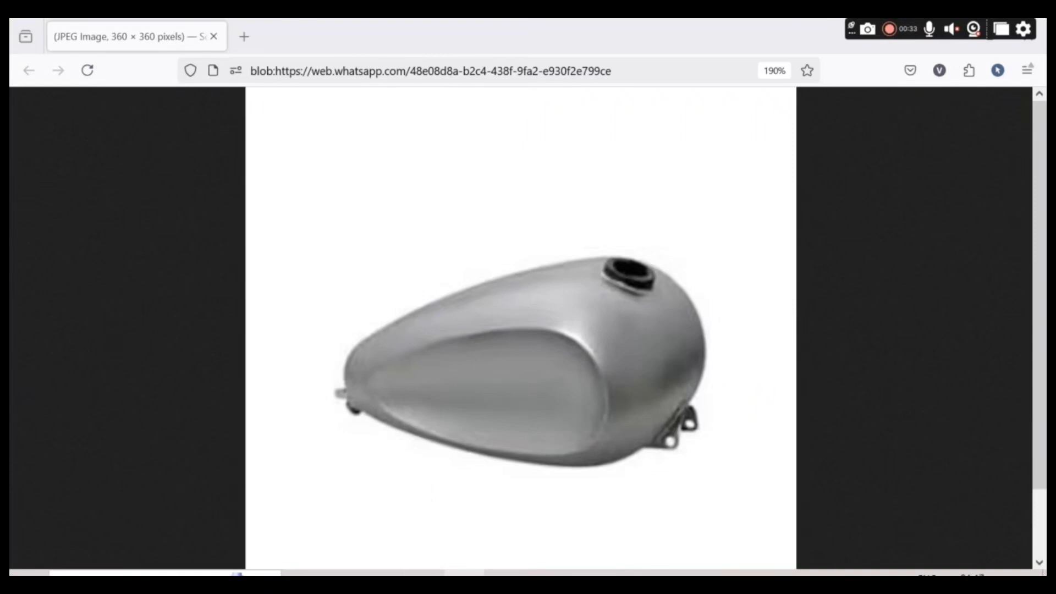
- Switch to CATIA V5 and create a new shape design part named Part1 with hybrid design enabled
left_click(474, 528)
left_click(24, 45)
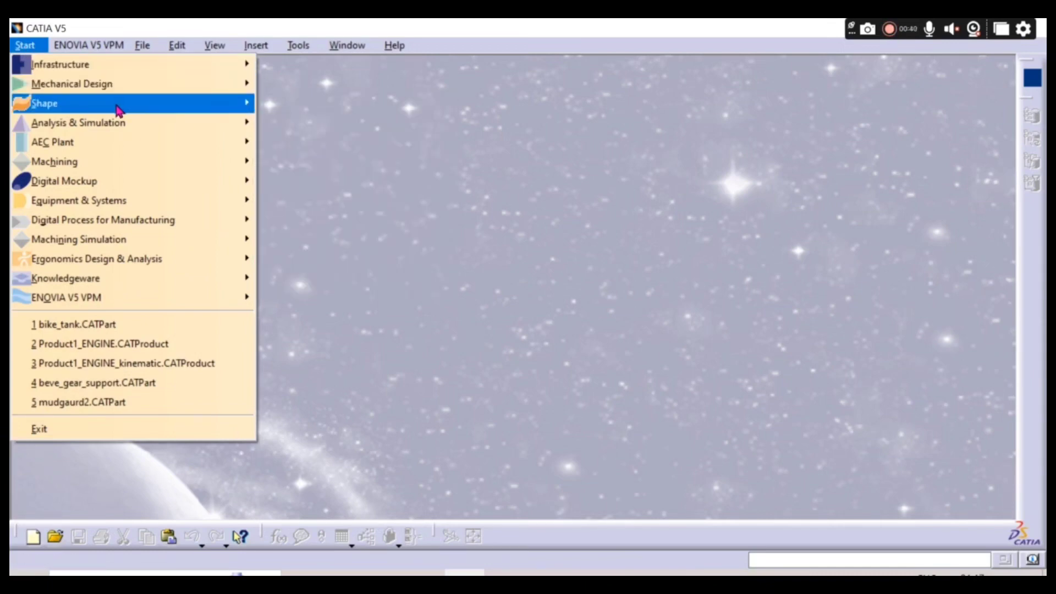
mouse_move(121, 104)
left_click(330, 188)
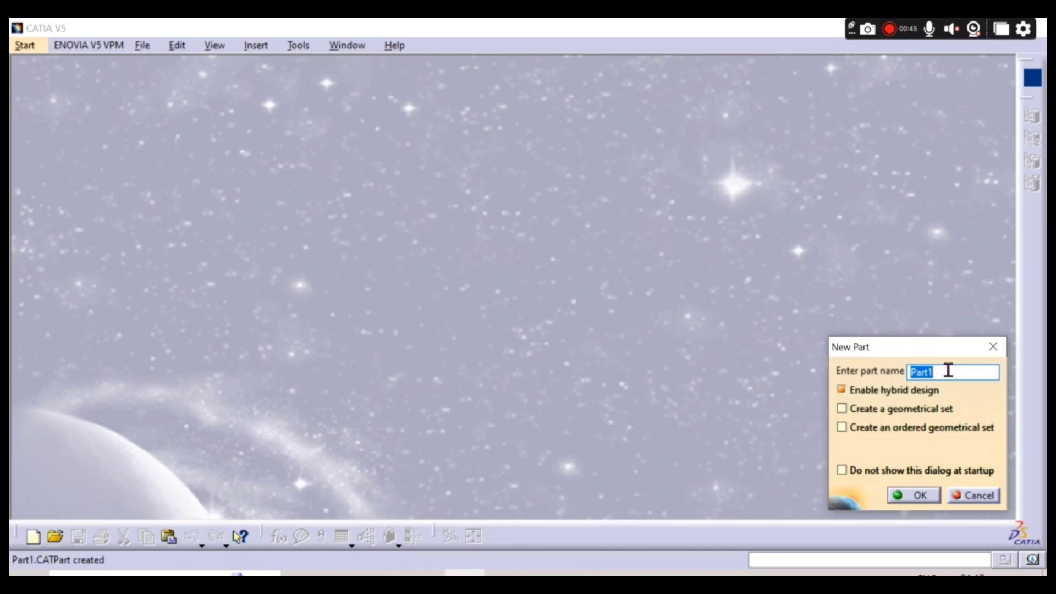
left_click(914, 496)
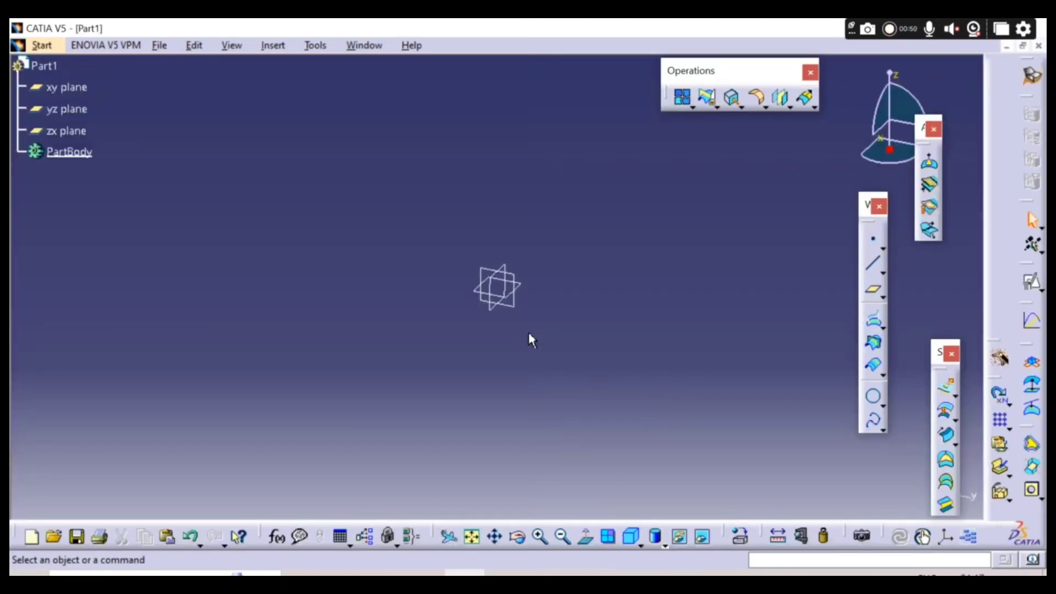
- Start a positioned sketch on the yz plane
left_click(514, 278)
left_click(1026, 282)
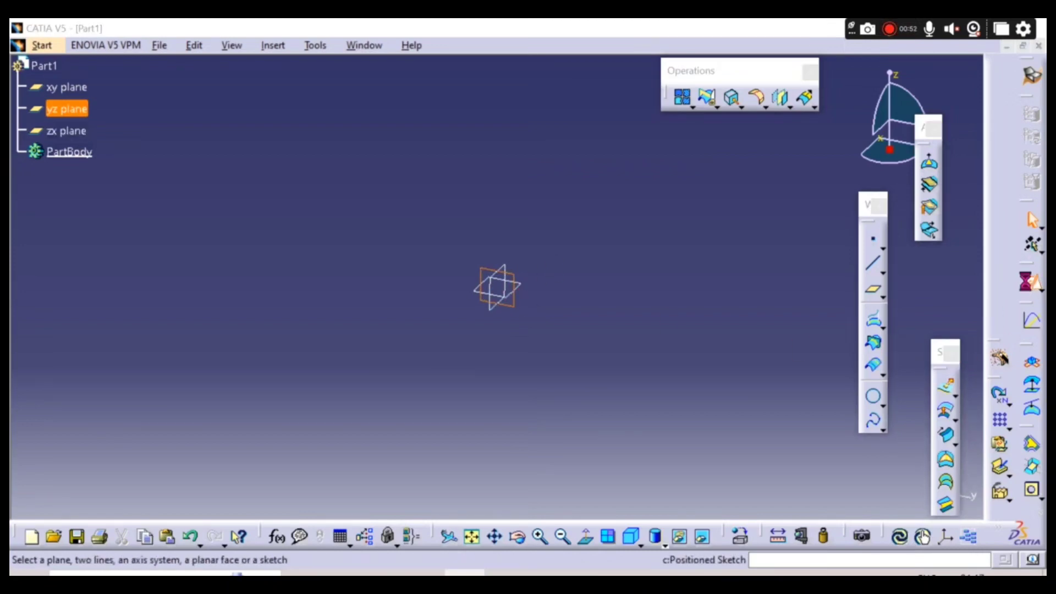
left_click(872, 489)
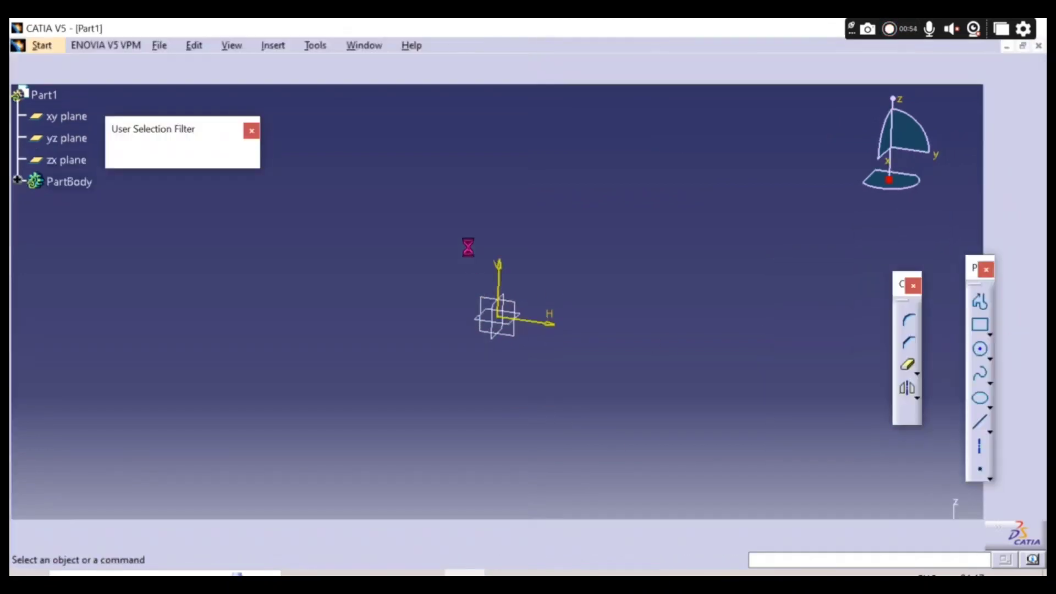
left_click(423, 572)
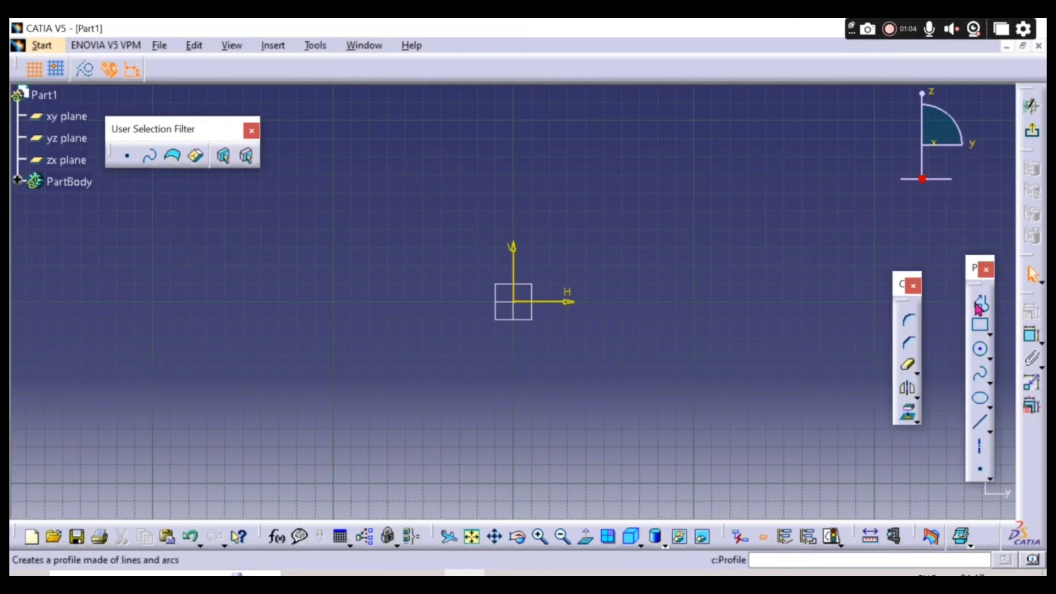
- Sketch the tank profile's near-horizontal bottom line and tangent arcs up the rear, ending at about H 32 mm, V 102 mm
left_click(980, 303)
left_click(422, 321)
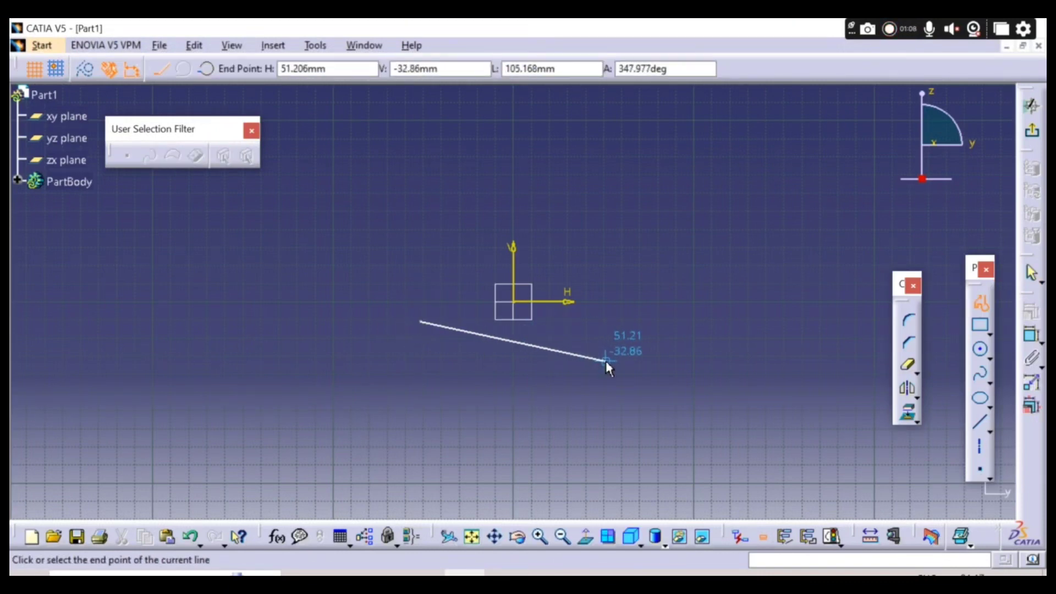
left_click(604, 326)
left_click_drag(604, 327, 672, 226)
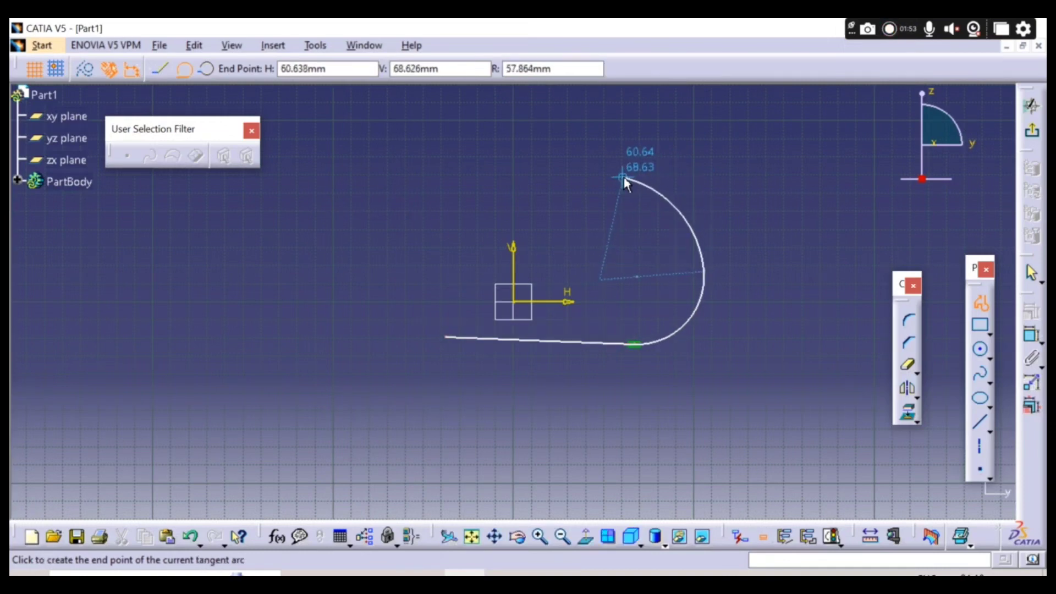
left_click(659, 154)
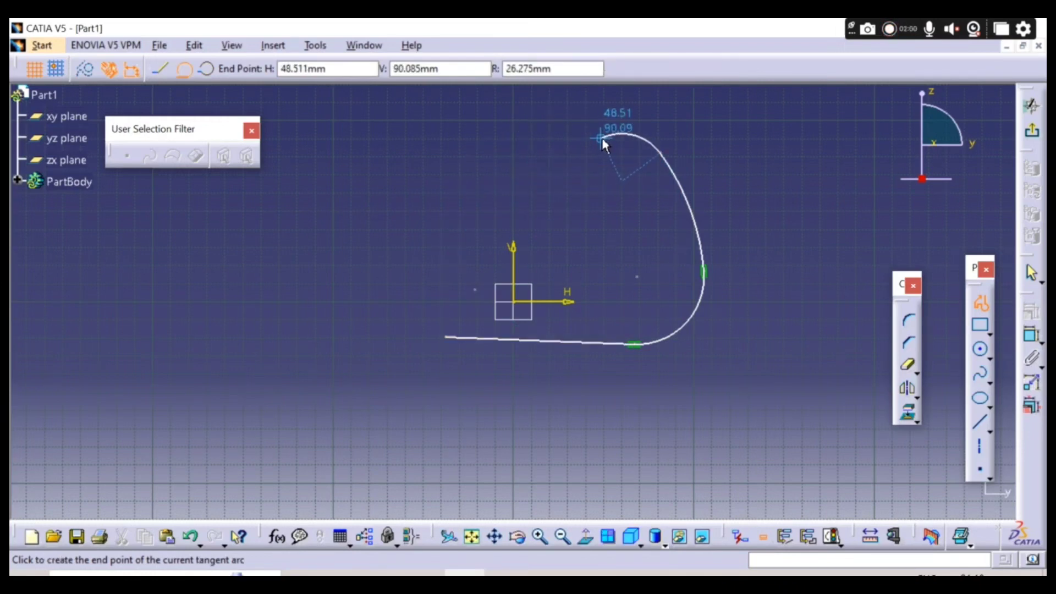
left_click(572, 116)
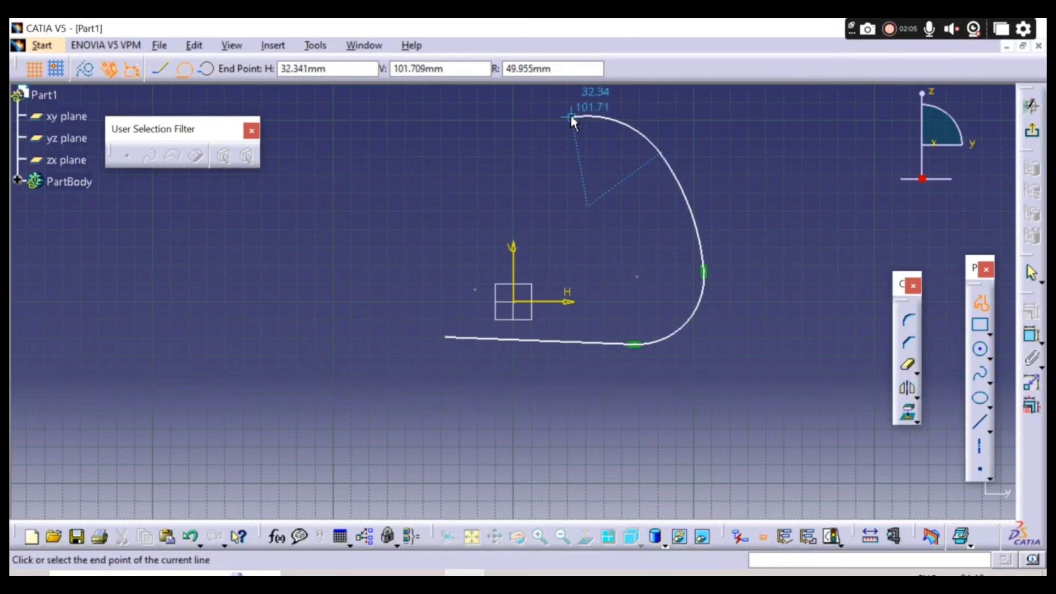
- Continue the profile with a long tangent arc along the top and a small front arc, and close it with a bottom line
left_click_drag(447, 109, 391, 101)
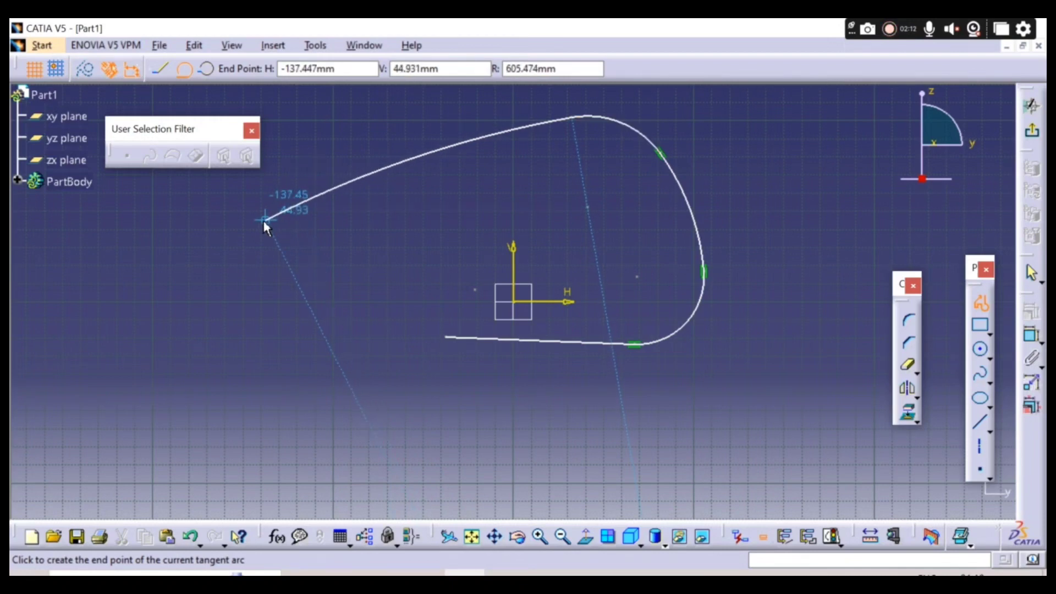
left_click(249, 258)
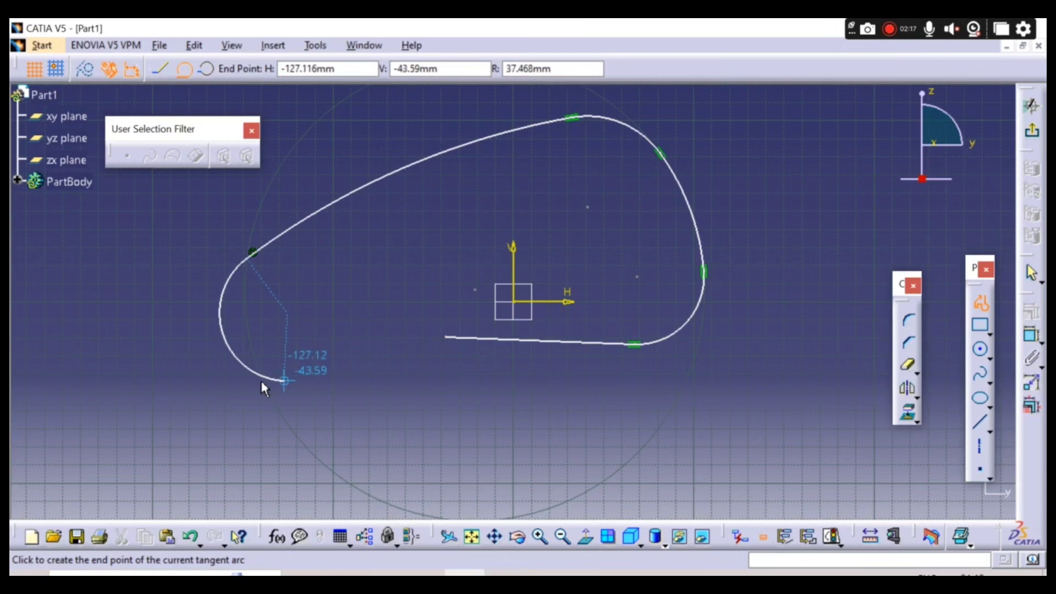
left_click(285, 331)
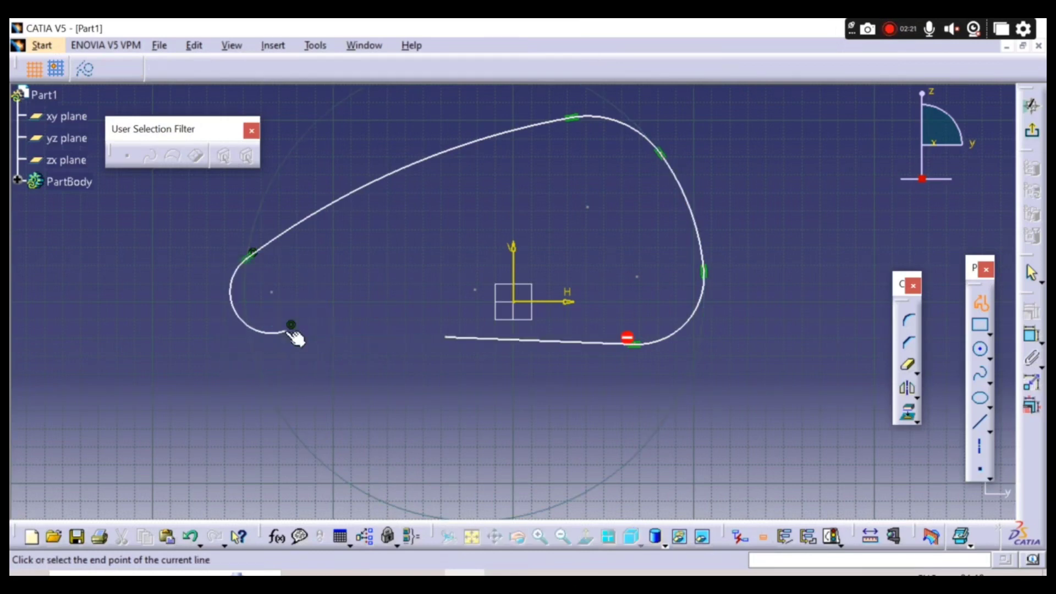
double_click(448, 337)
left_click(526, 389)
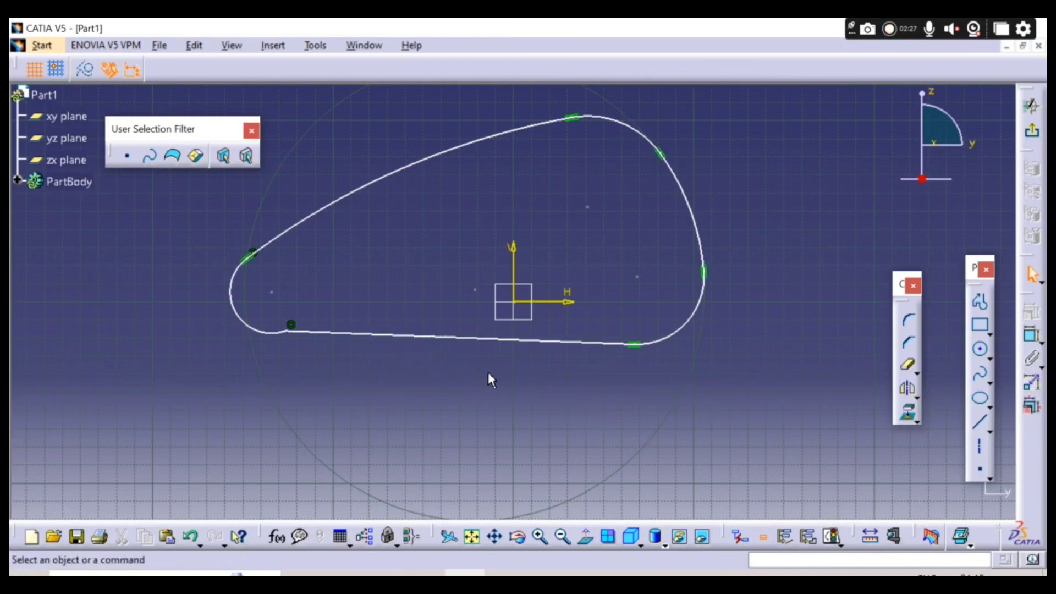
- Constrain the front bottom line and the small front arc to be tangent
left_click(366, 334)
left_click(270, 332, "ctrl")
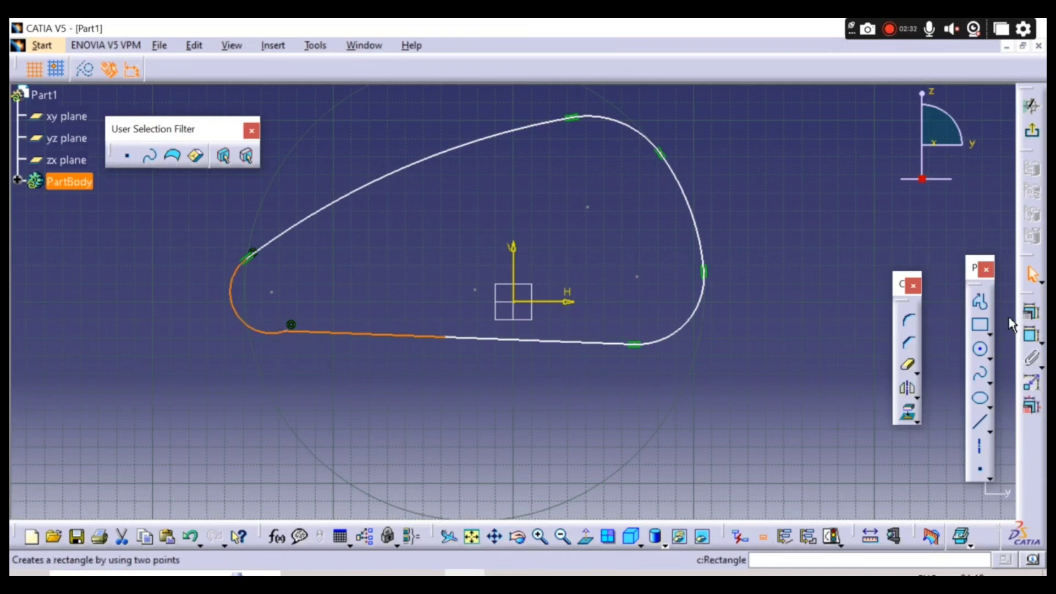
left_click(1030, 312)
left_click(929, 377)
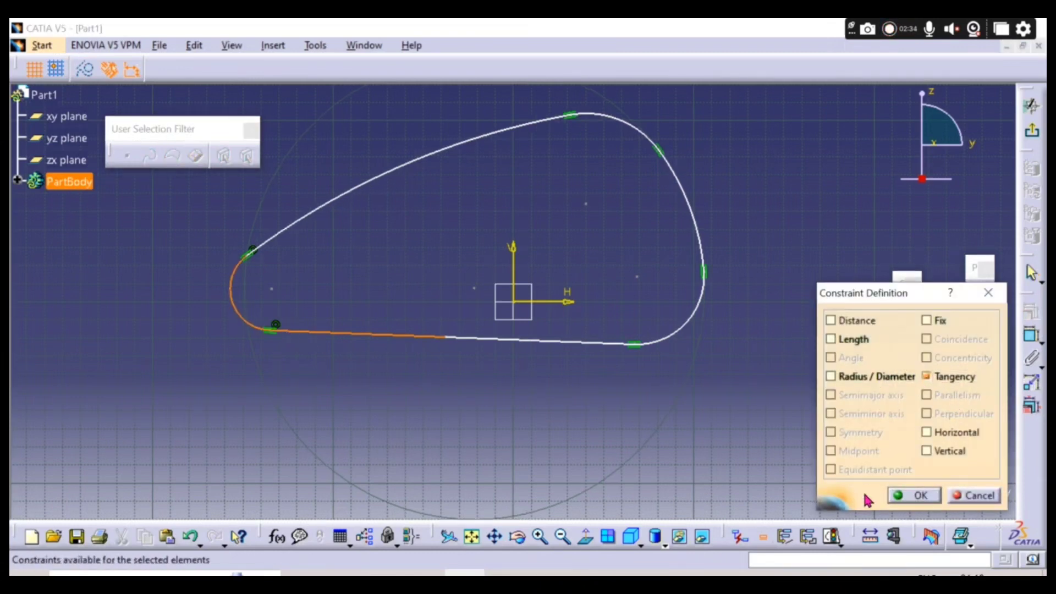
left_click(914, 495)
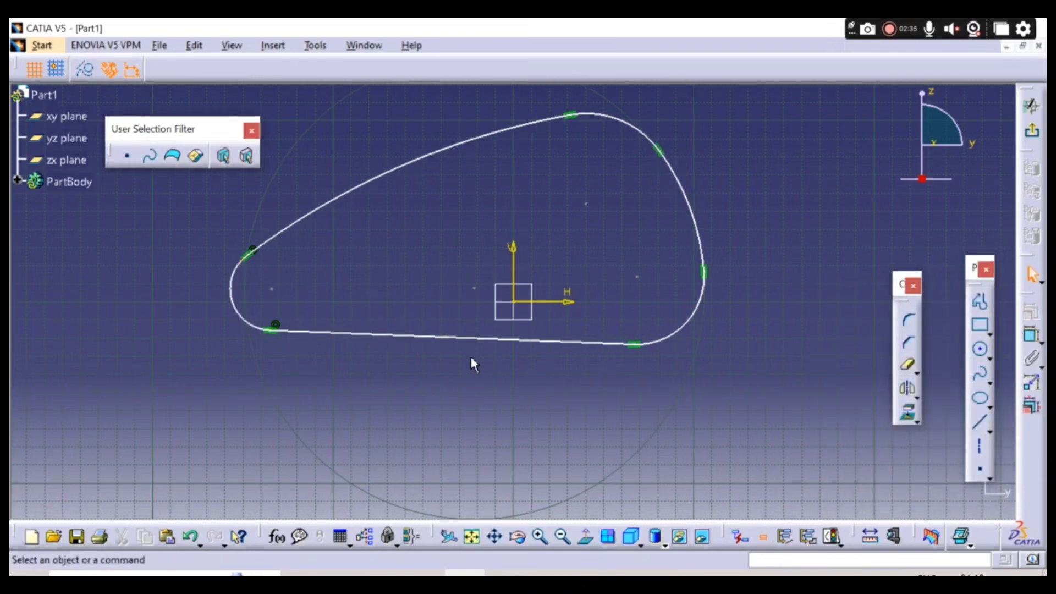
- Delete the two straight line segments forming the bottom of the tank profile
left_click(426, 336)
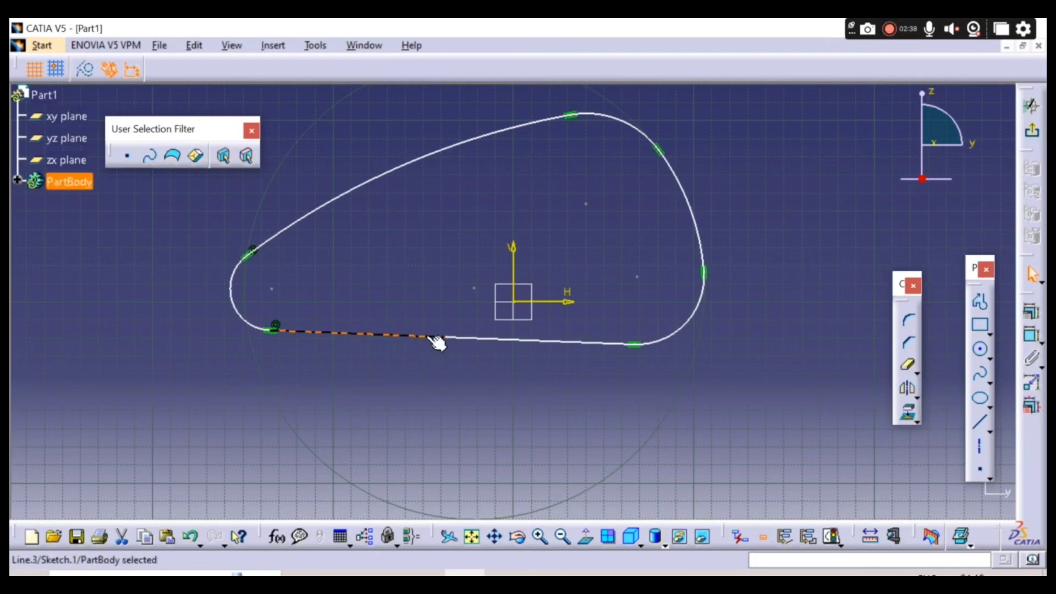
key("Delete")
left_click(512, 346)
key("Delete")
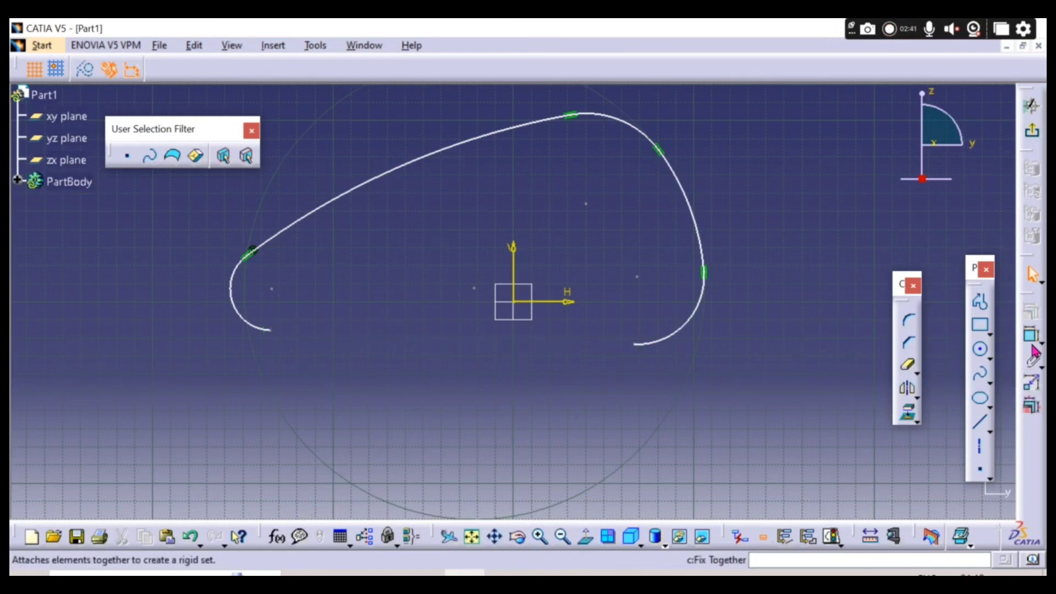
- Draw a three-point arc from the front arc's lower end through the rear arc's lower end, extending past the profile
left_click(989, 359)
left_click(986, 369)
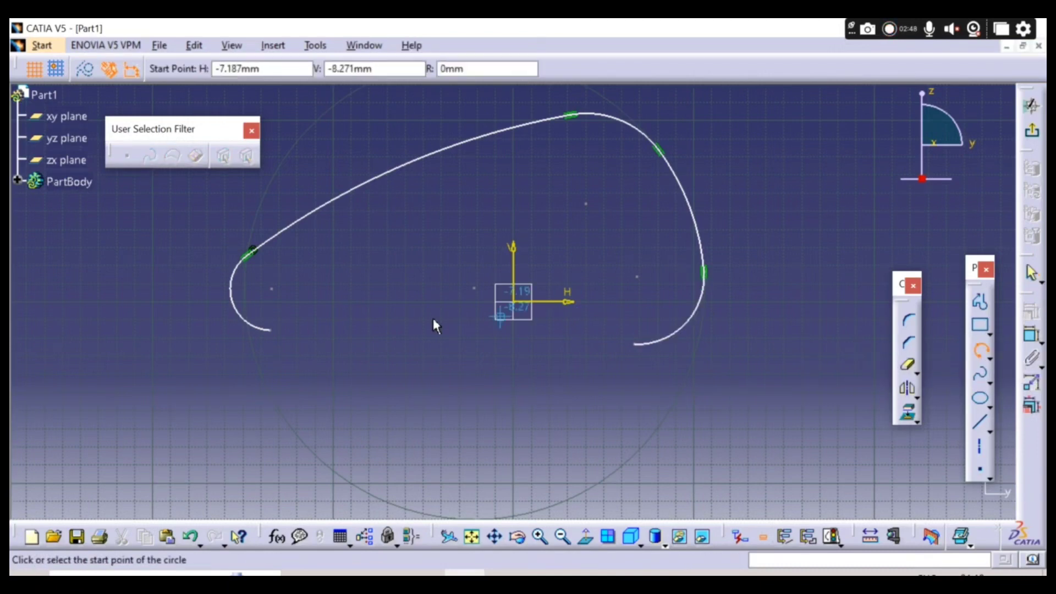
left_click(271, 328)
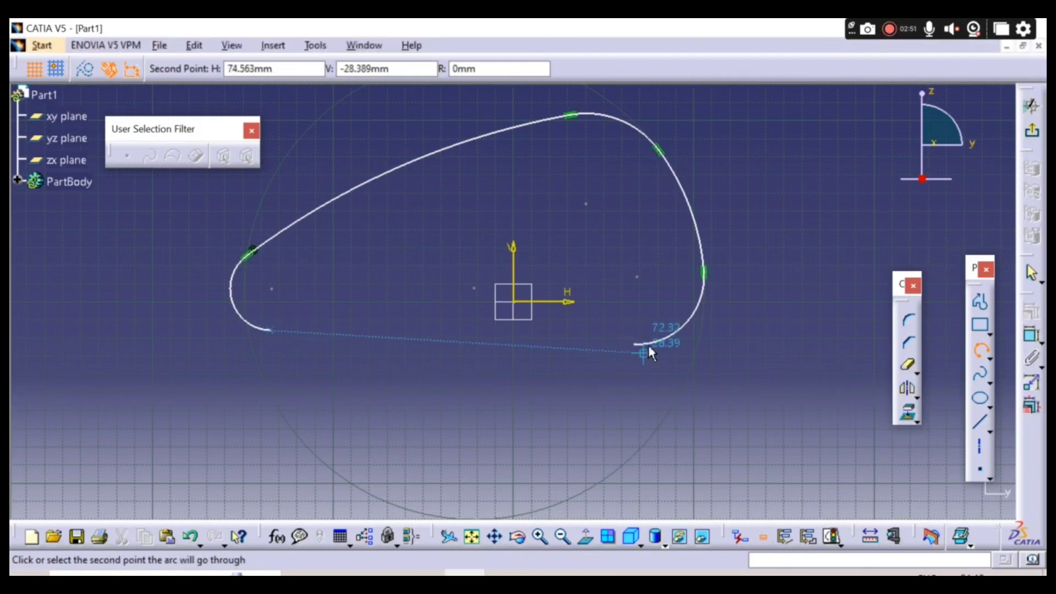
left_click(635, 345)
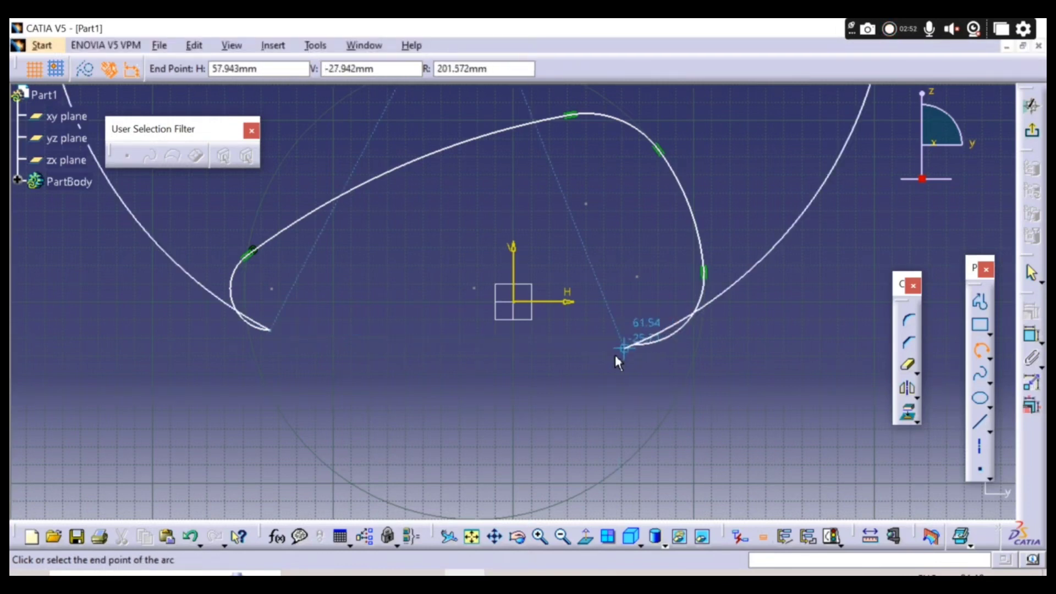
left_click(779, 322)
- Quick Trim the bottom arc's overhang past the rear arc and remove its leftover sliver between the two crossings
left_click(907, 364)
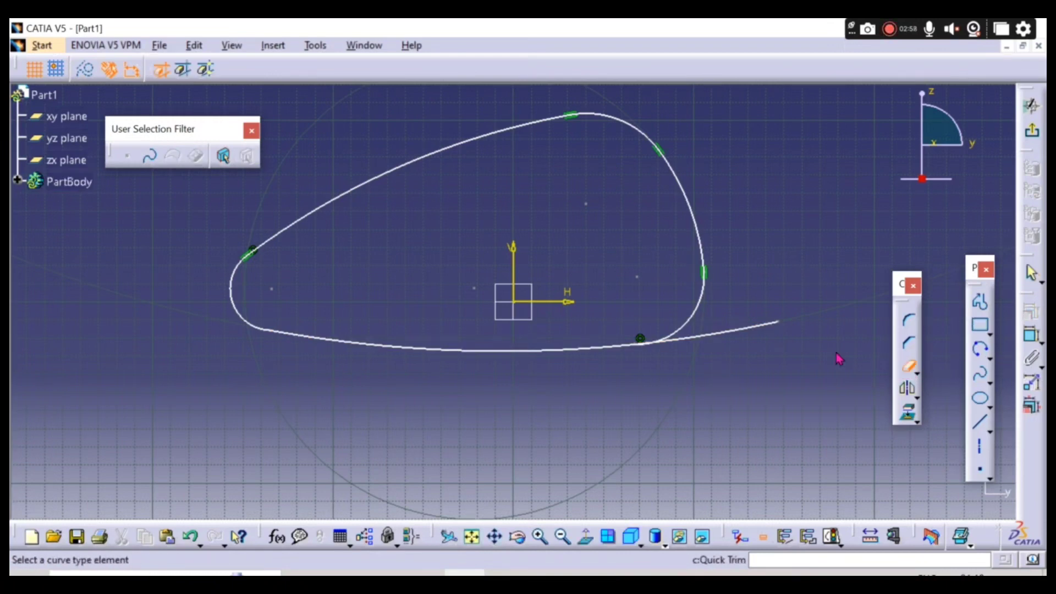
left_click(734, 330)
middle_click_drag(674, 379, 682, 237, "ctrl")
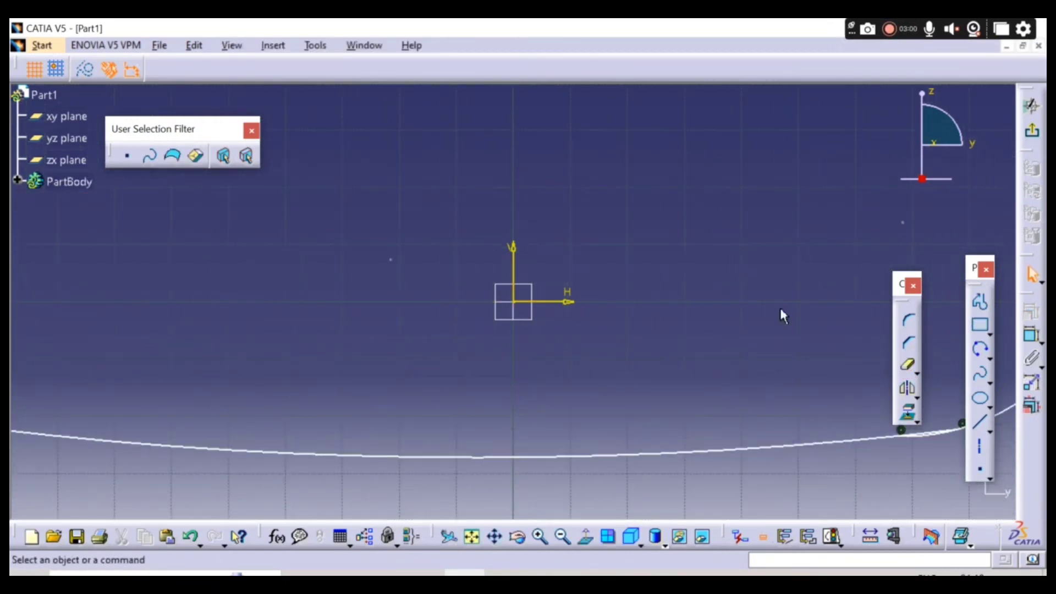
mouse_move(808, 418)
middle_mouse_down()
mouse_move(519, 266)
mouse_move(559, 104)
middle_mouse_up()
middle_click_drag(757, 347, 524, 415)
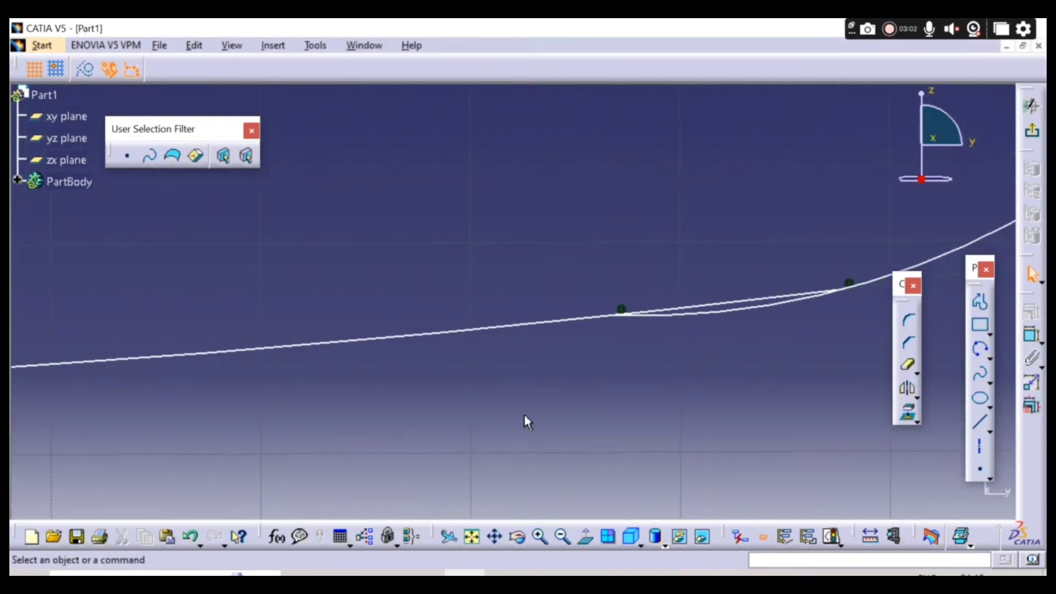
left_click(752, 300)
mouse_move(691, 388)
middle_mouse_down("ctrl")
mouse_move(674, 385)
mouse_move(708, 481)
mouse_move(655, 410)
middle_mouse_up("ctrl")
- Apply a tangency constraint between the bottom arc and the lower rear arc
left_click(379, 364)
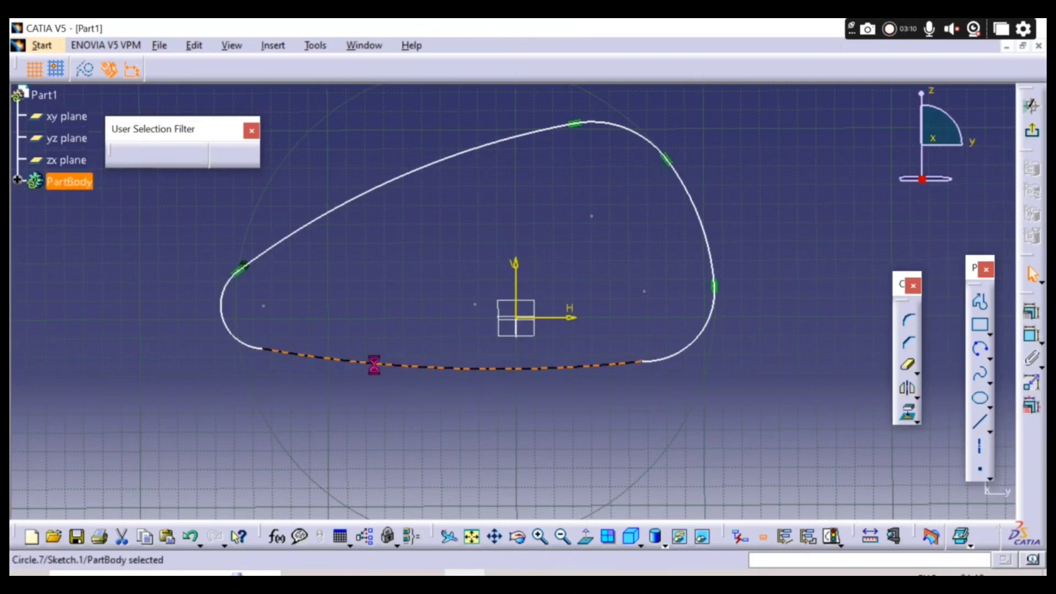
left_click(682, 352, "ctrl")
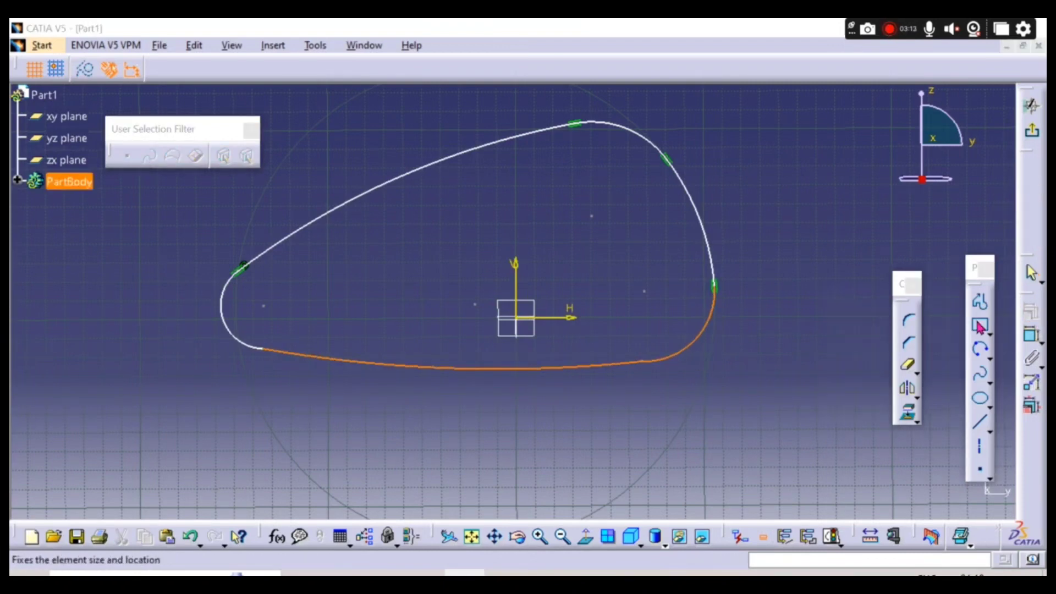
left_click(1031, 317)
left_click(926, 376)
left_click(912, 493)
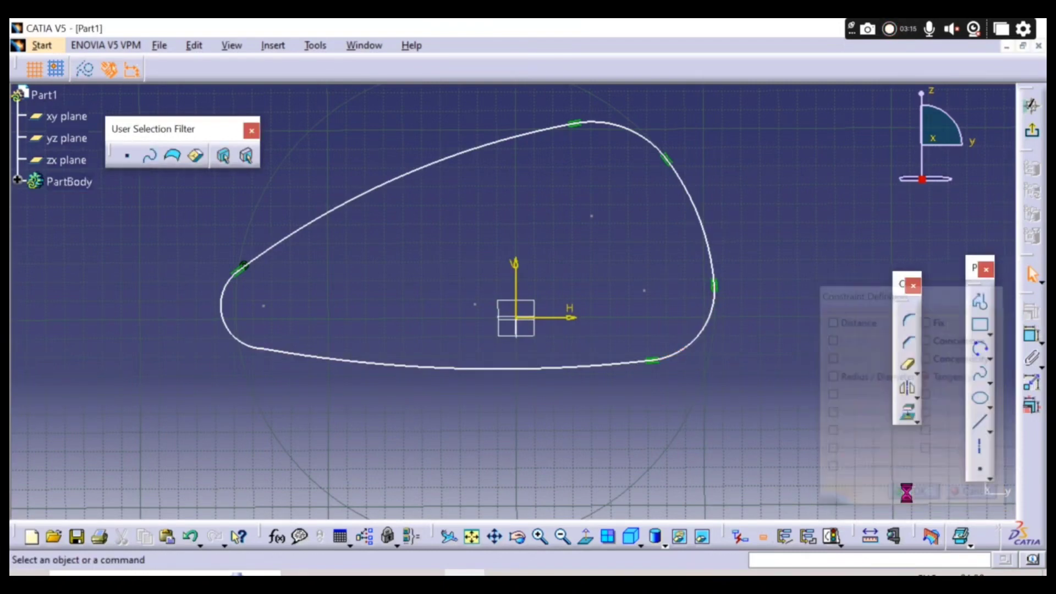
- Apply a tangency constraint between the bottom arc and the small front arc
left_click(358, 361)
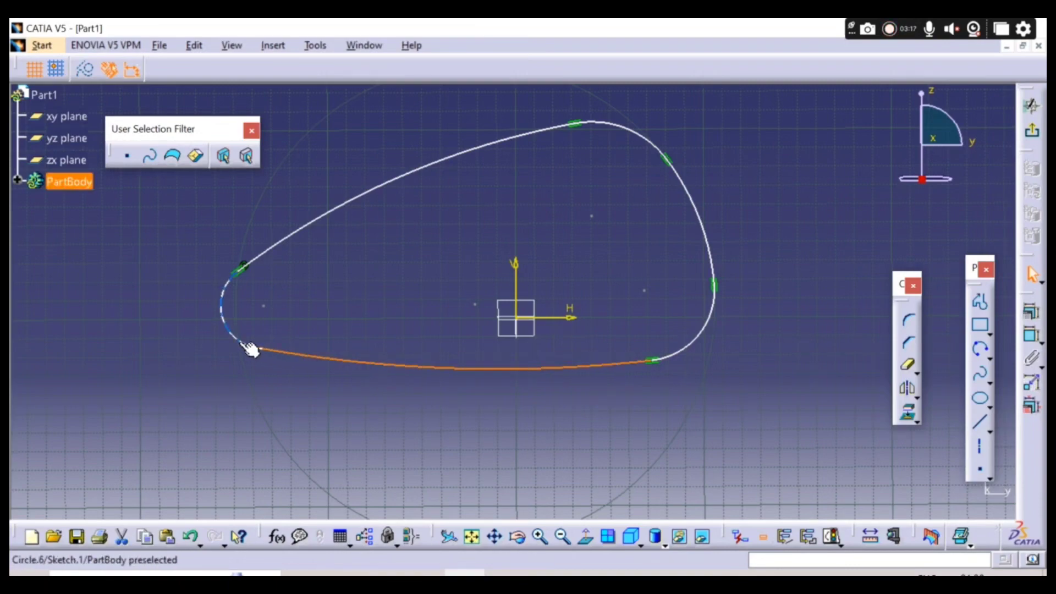
left_click(247, 345, "ctrl")
left_click(1030, 319)
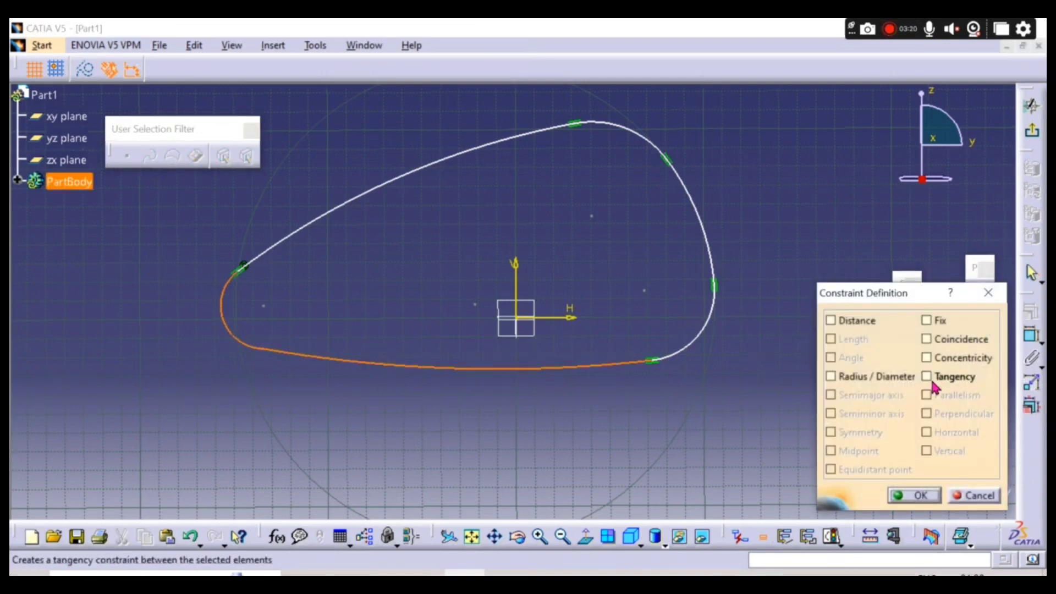
left_click(928, 376)
left_click(918, 495)
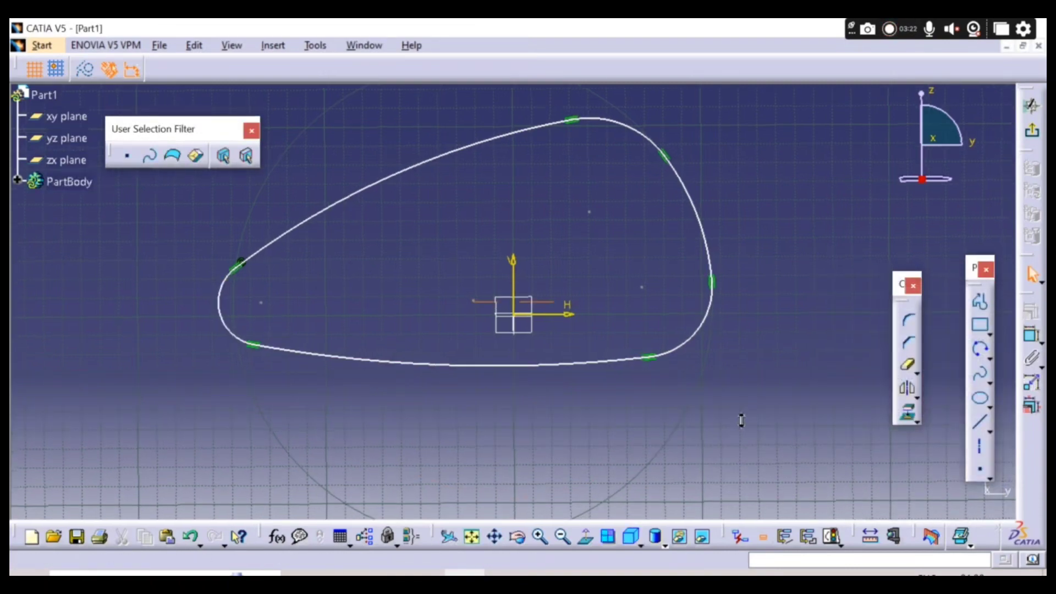
- Reshape the tank profile by moving the centers of the upper and lower rear arcs slightly, and exit the sketch
middle_click_drag(737, 420, 737, 448, "ctrl")
mouse_move(644, 380)
middle_mouse_down("ctrl")
mouse_move(663, 330)
mouse_move(675, 356)
middle_mouse_up("ctrl")
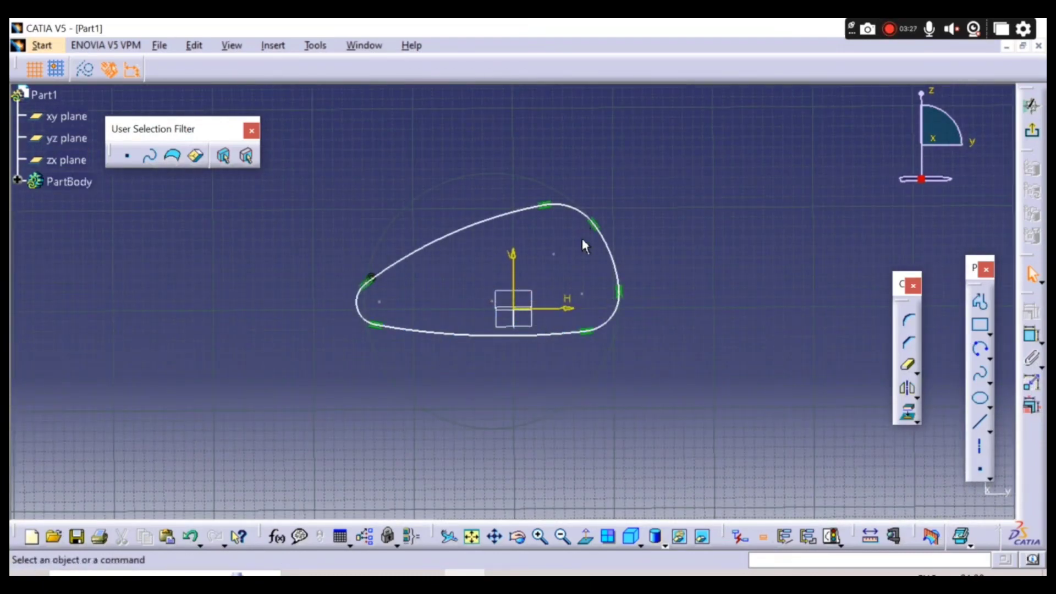
mouse_move(554, 255)
left_mouse_down()
mouse_move(558, 246)
mouse_move(542, 250)
left_mouse_up()
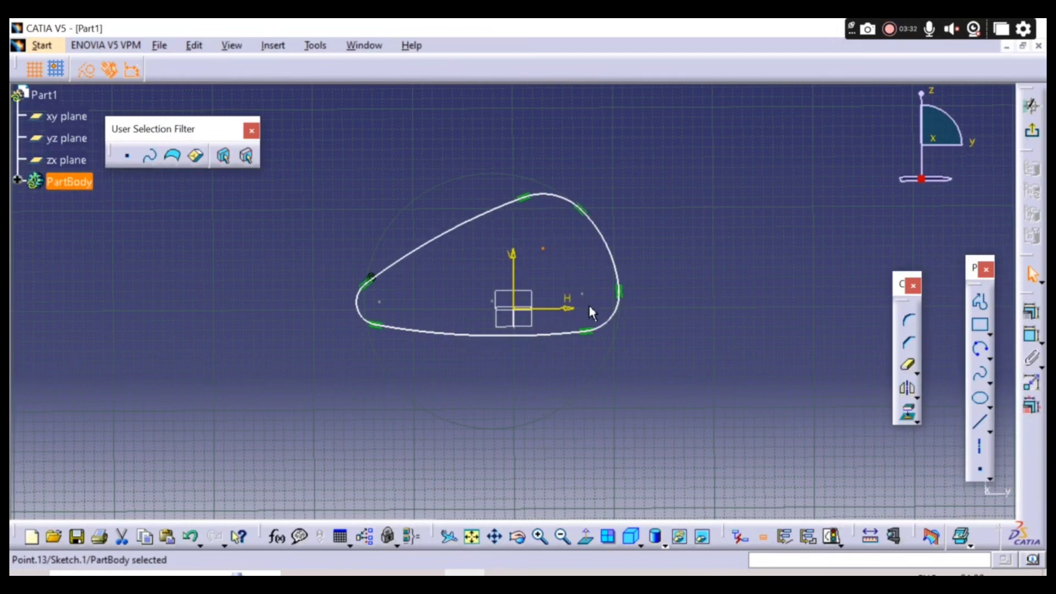
left_click_drag(577, 295, 580, 298)
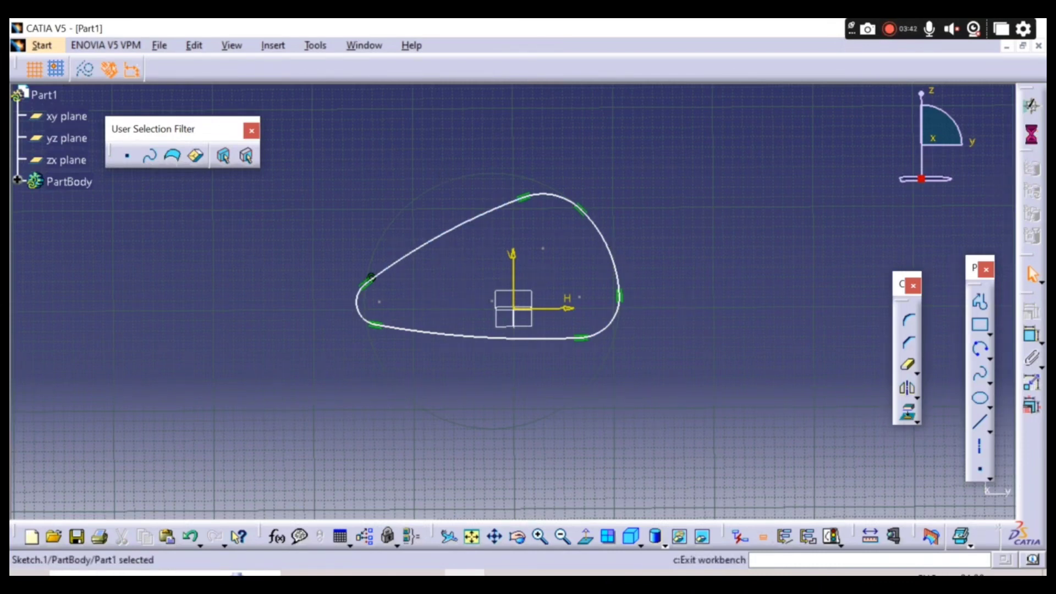
left_click(1032, 130)
left_click(657, 371)
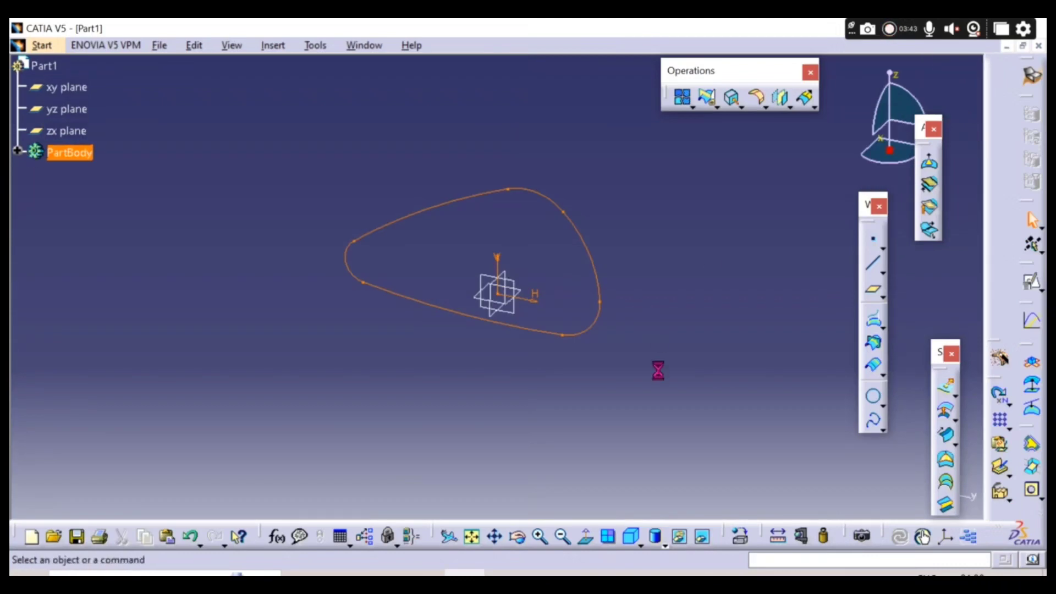
left_click(354, 241)
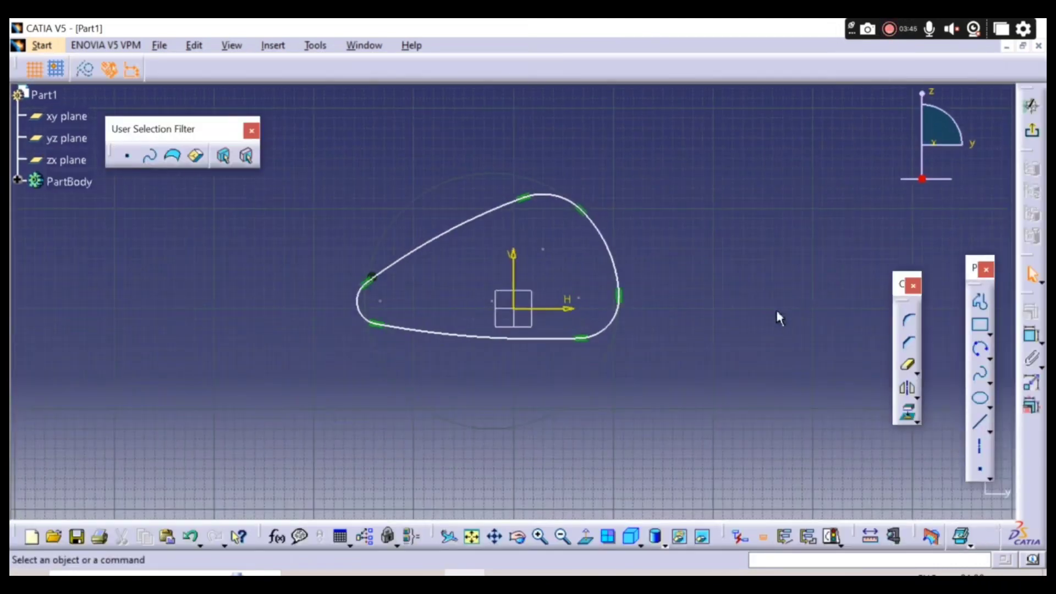
left_click(1032, 130)
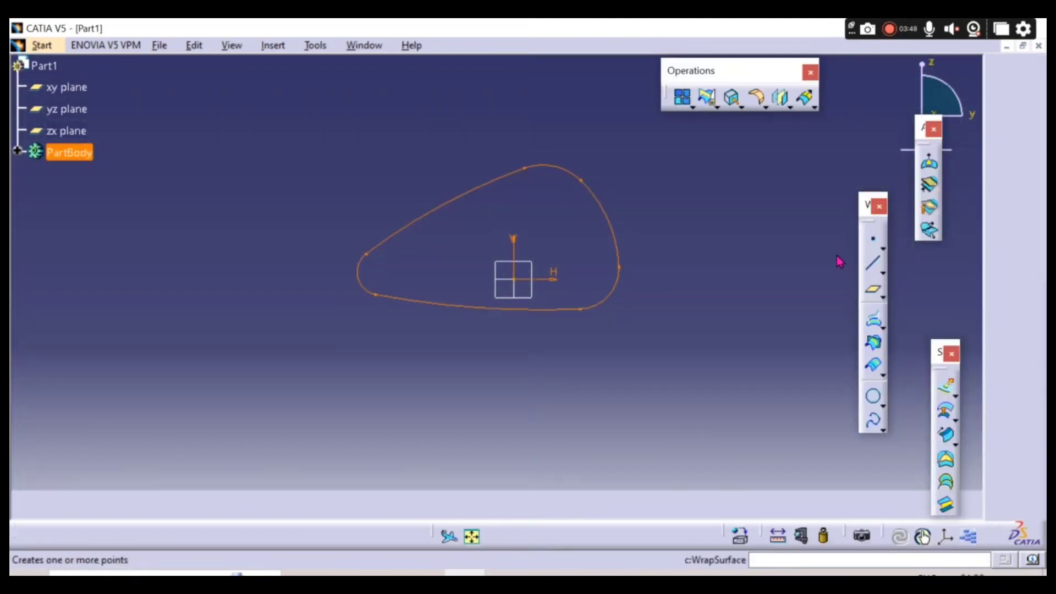
left_click(739, 287)
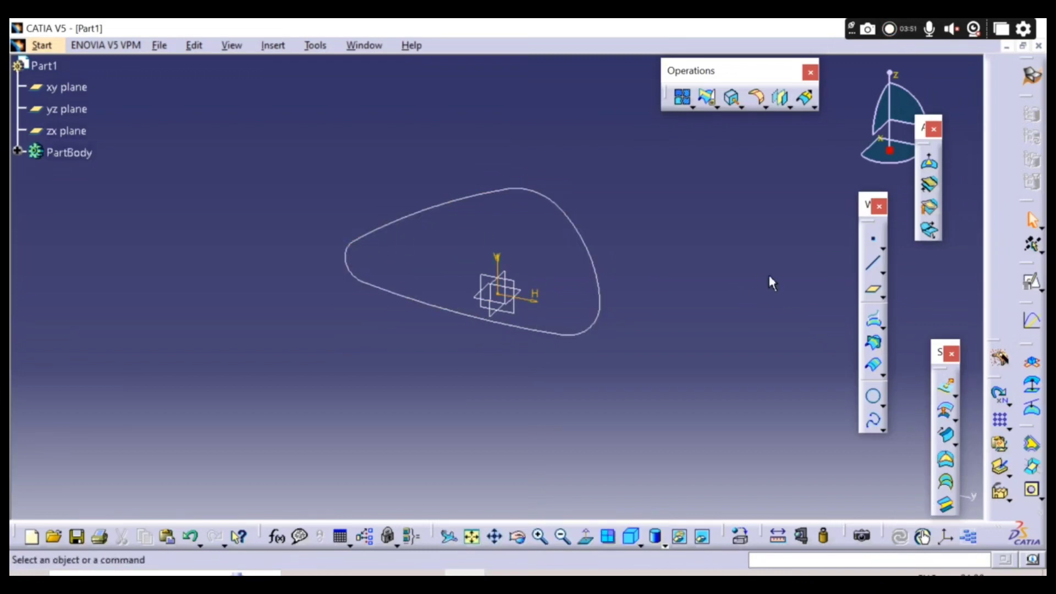
- Create a plane parallel to the xy plane through the upper vertex at the narrow front end of the tank profile
left_click(367, 244)
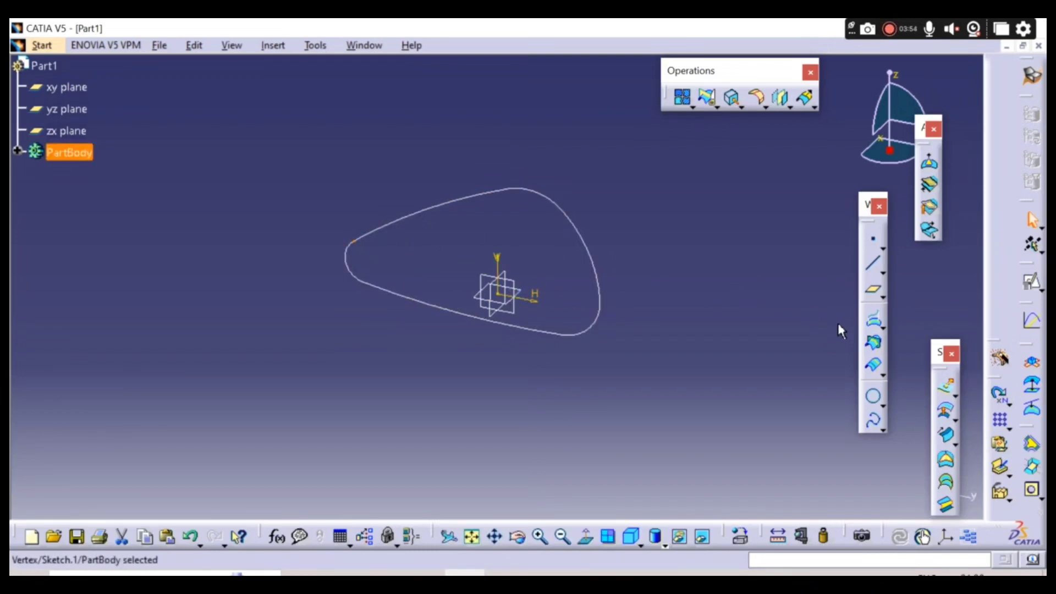
left_click(872, 286)
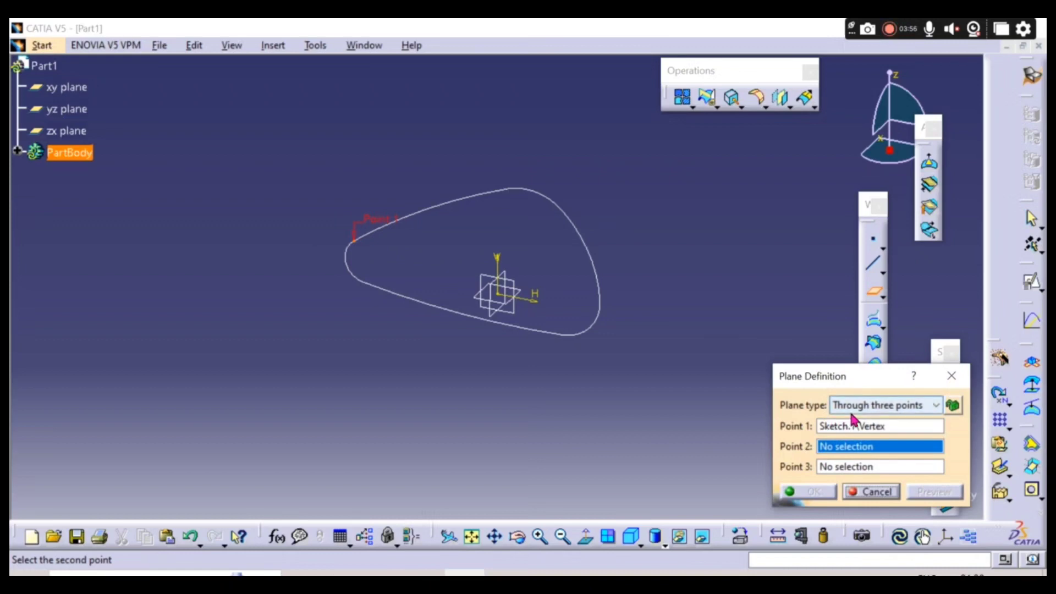
left_click(847, 406)
left_click(859, 433)
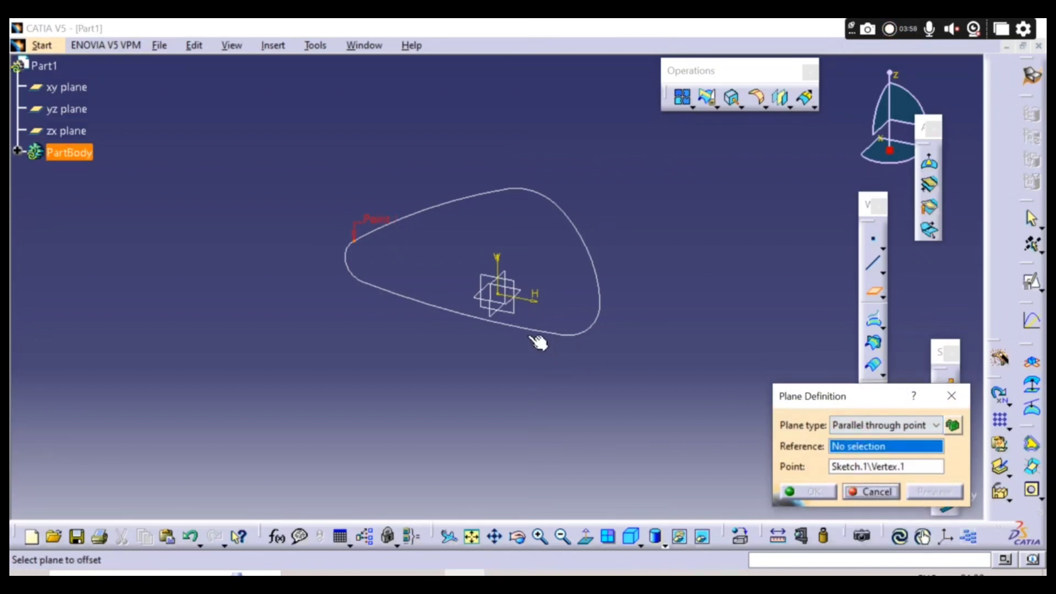
left_click(519, 297)
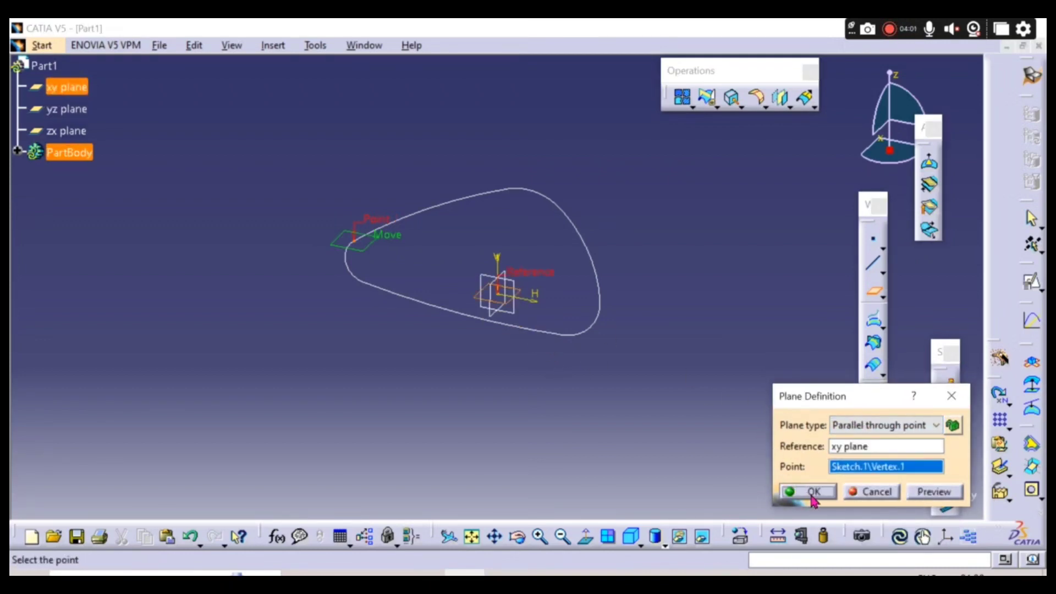
left_click(812, 493)
- Open a new sketch on the plane at the profile's front end and switch the display to shading with edges
middle_click_drag(328, 323, 621, 418)
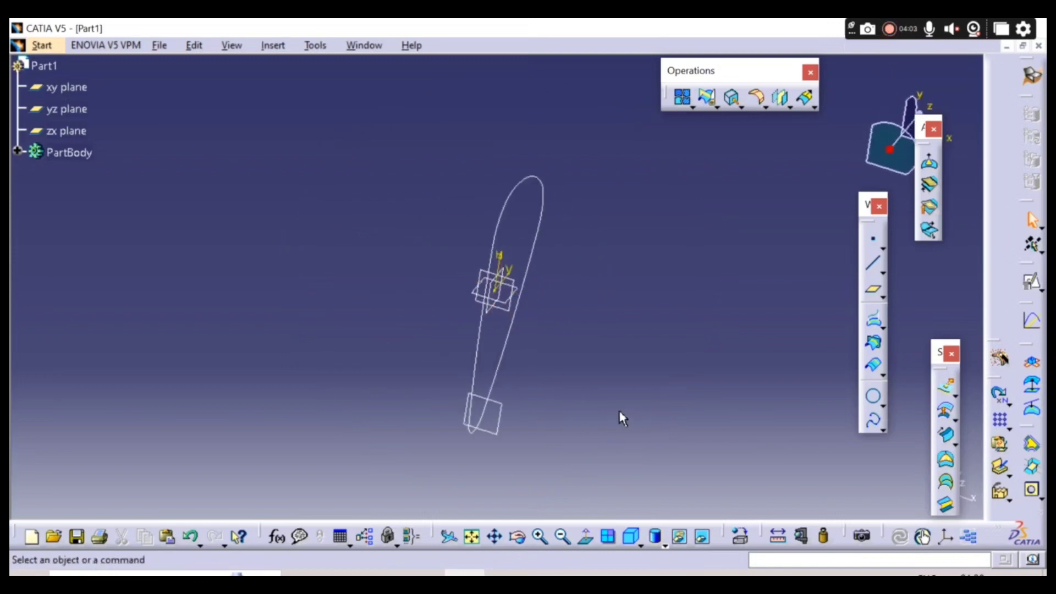
left_click(497, 419)
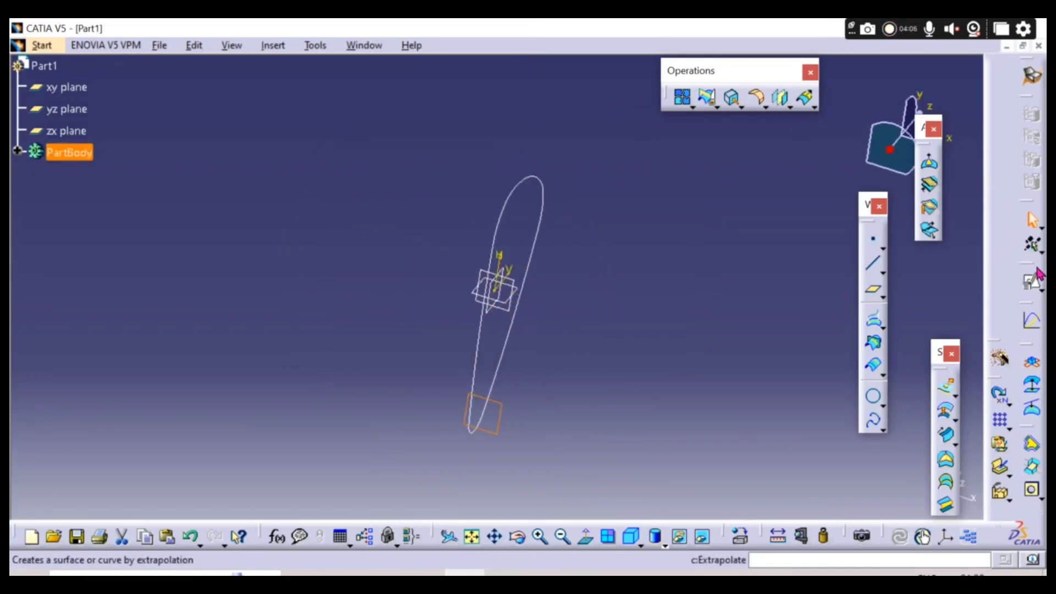
left_click(1031, 282)
left_click(867, 490)
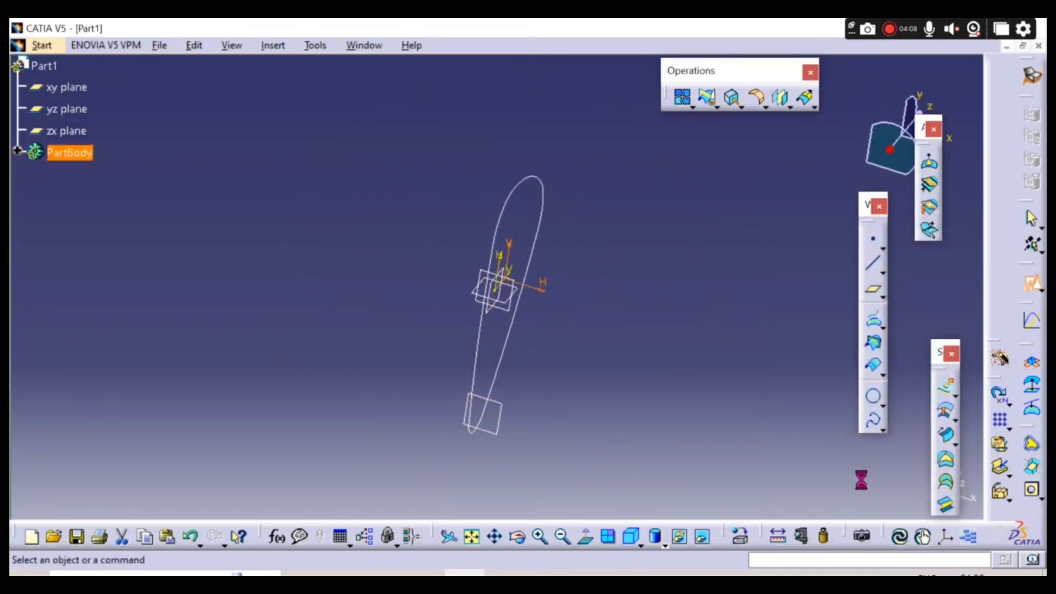
left_click(665, 544)
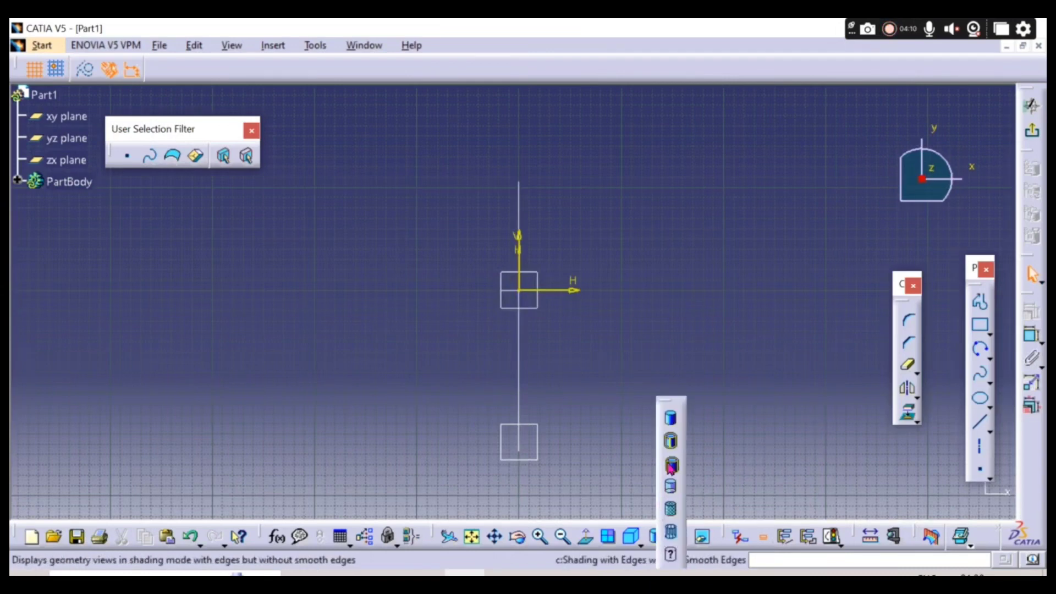
left_click(673, 443)
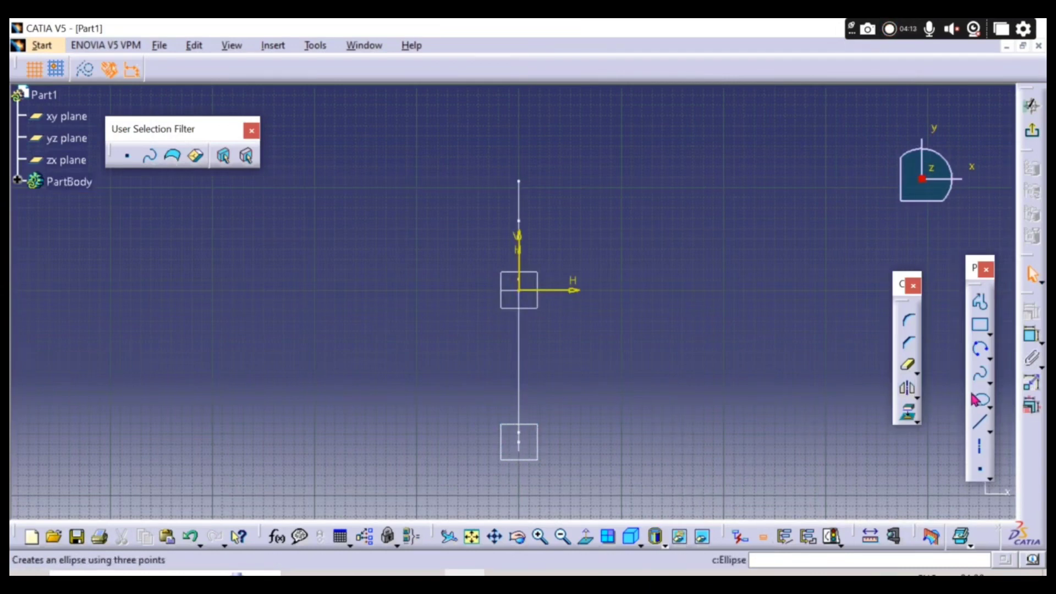
- Sketch a horizontal line across the front end of the profile and make it coincident with the profile's upper front vertex
left_click(979, 422)
left_click(356, 439)
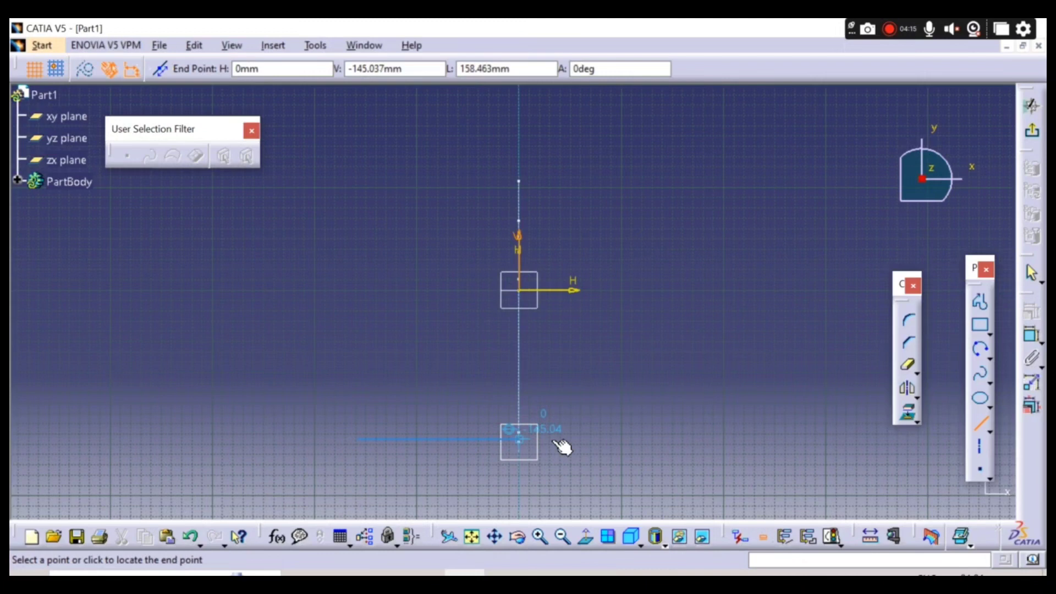
left_click(708, 438)
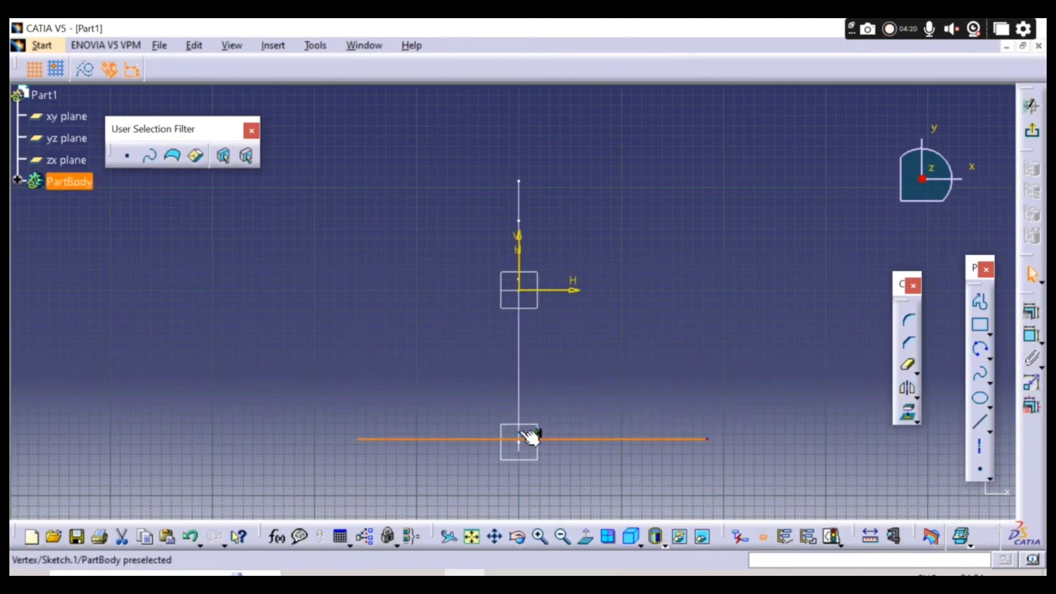
left_click(534, 434, "ctrl")
left_click(1032, 312)
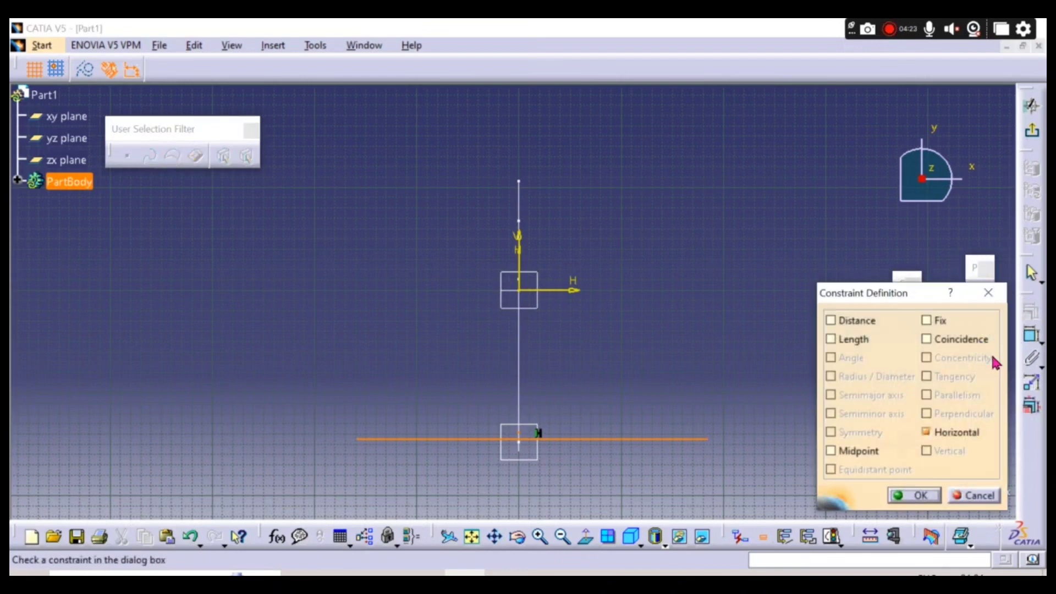
left_click(947, 346)
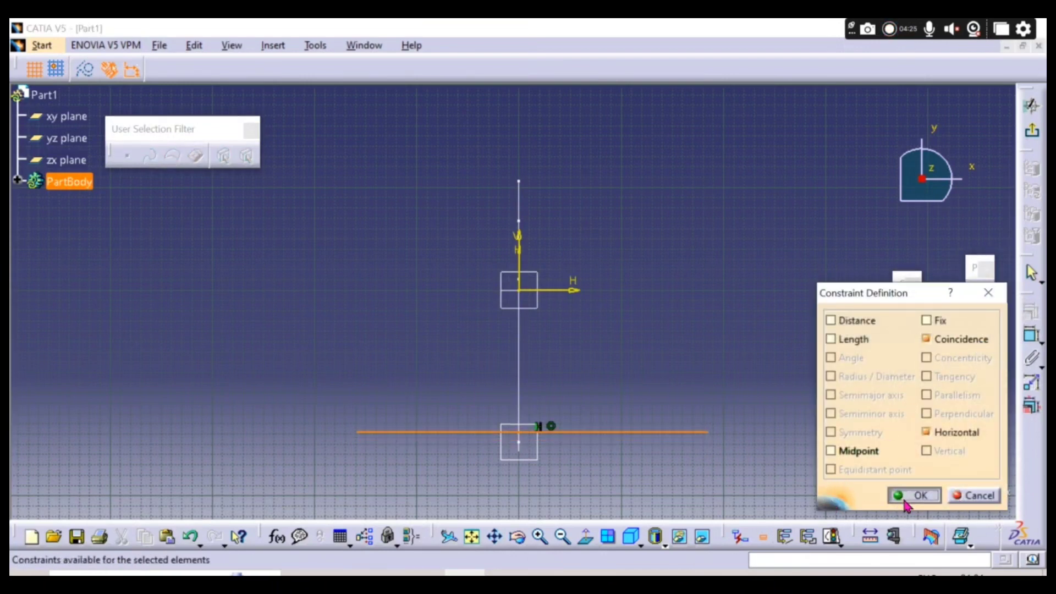
left_click(902, 495)
- Dimension the horizontal line's length and set it to 150 mm
left_click(1023, 337)
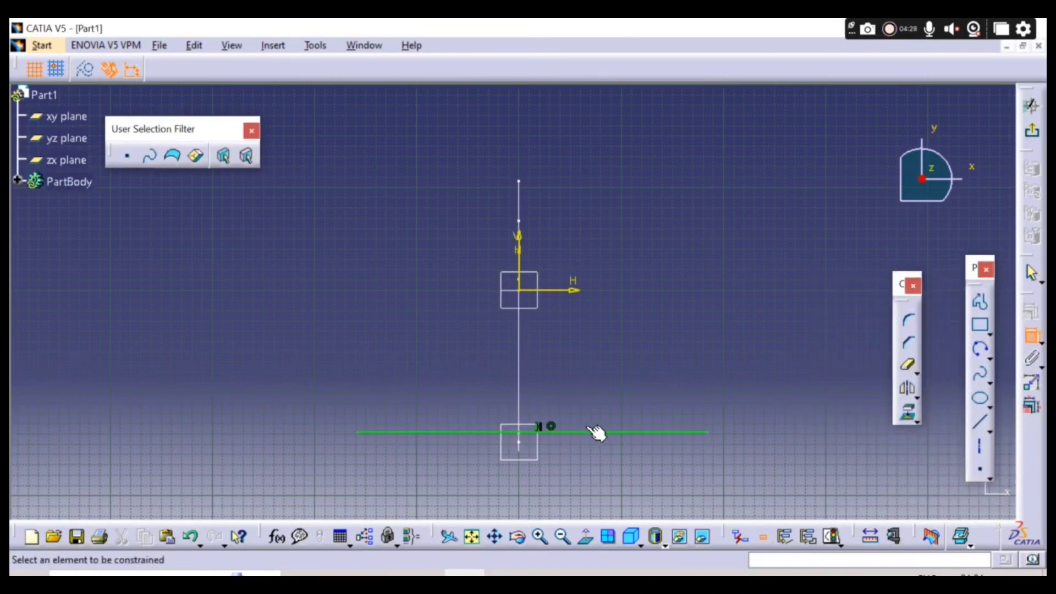
left_click(576, 433)
left_click(544, 481)
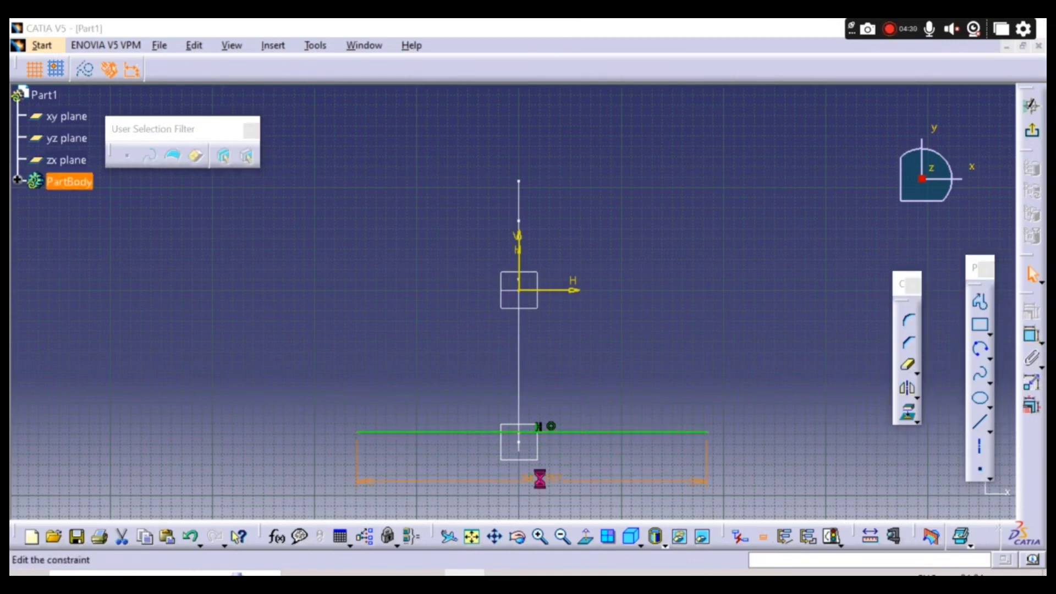
double_click(534, 480)
type("150")
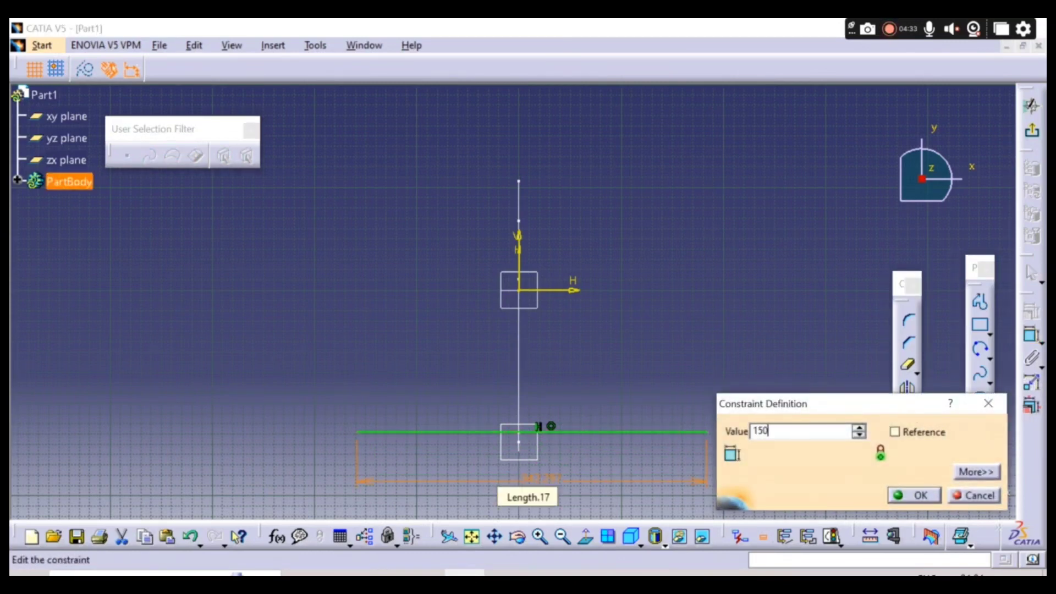
key("Return")
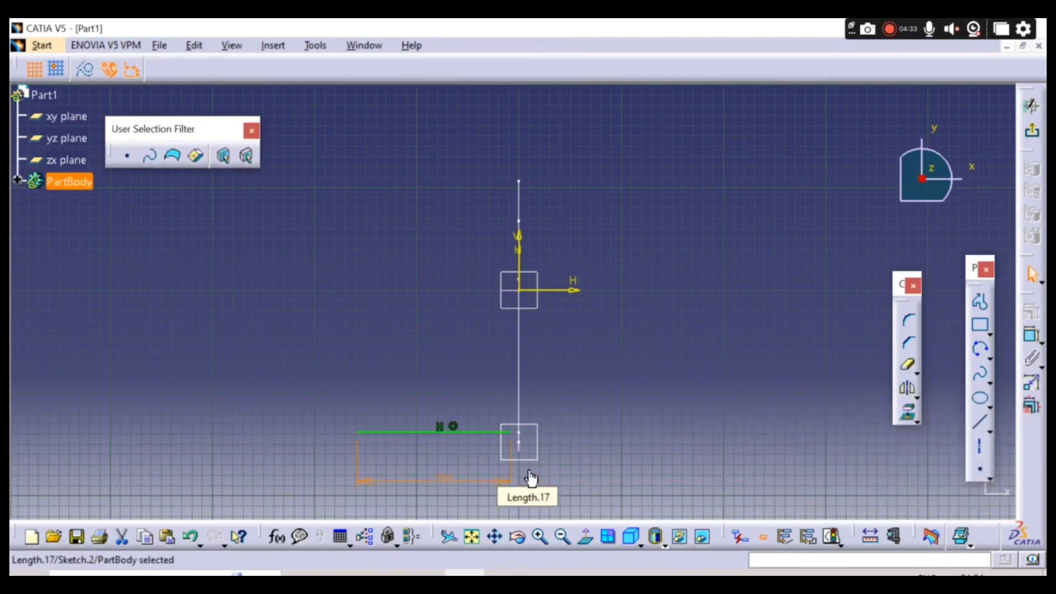
- Dimension the distance from the line's left endpoint to the vertical axis and set it to 75 mm
left_click(1032, 337)
left_click(362, 436)
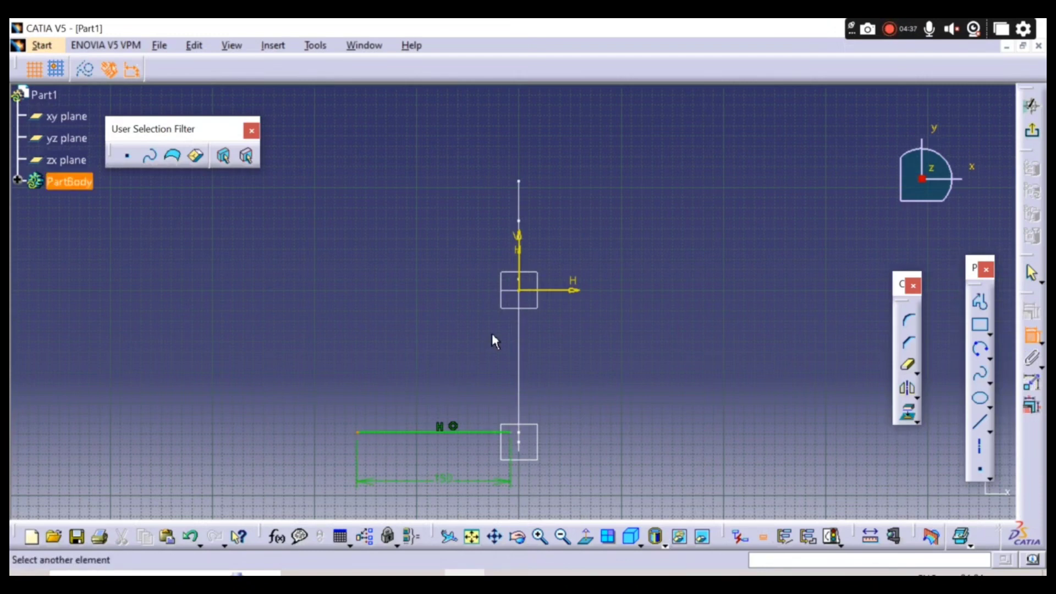
left_click(522, 269)
left_click(433, 306)
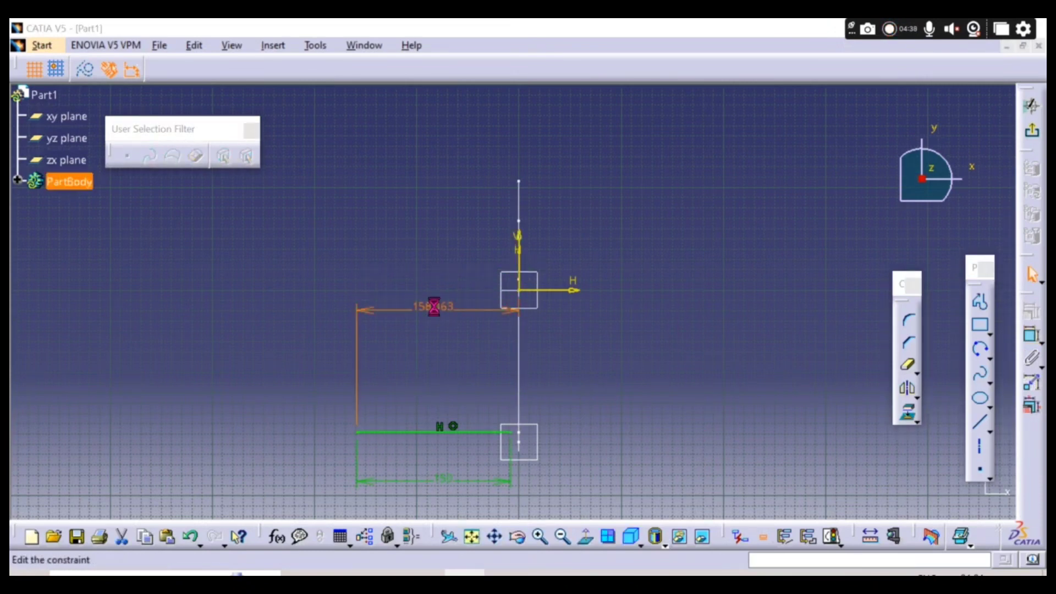
double_click(434, 306)
type("75")
key("Return")
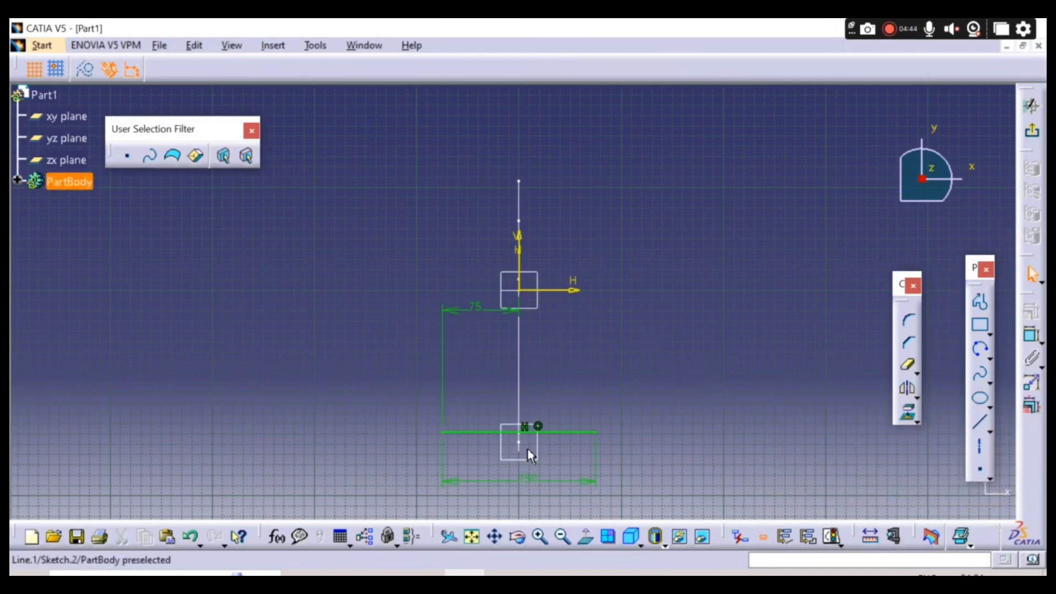
- Set the line's length to 200 mm and its endpoint's distance from the vertical axis to 100 mm, and exit the sketch
double_click(525, 480)
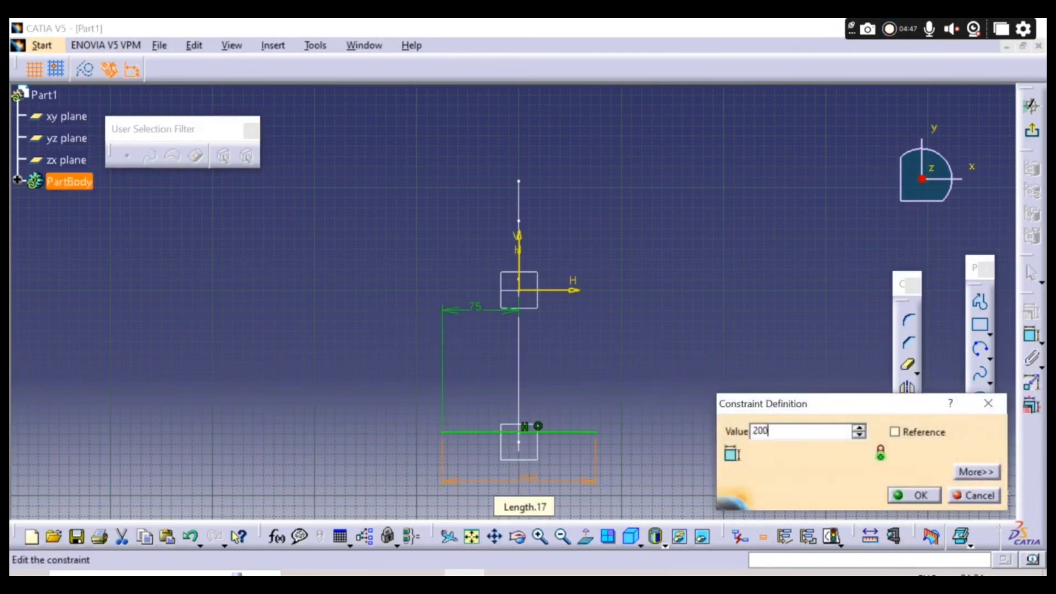
key("Return")
double_click(468, 309)
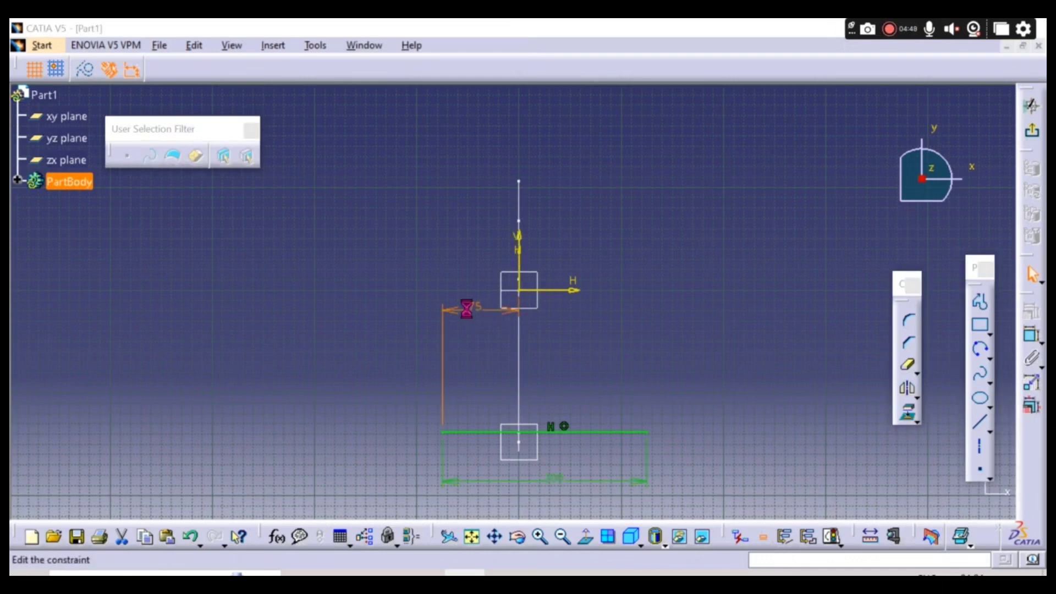
key("Return")
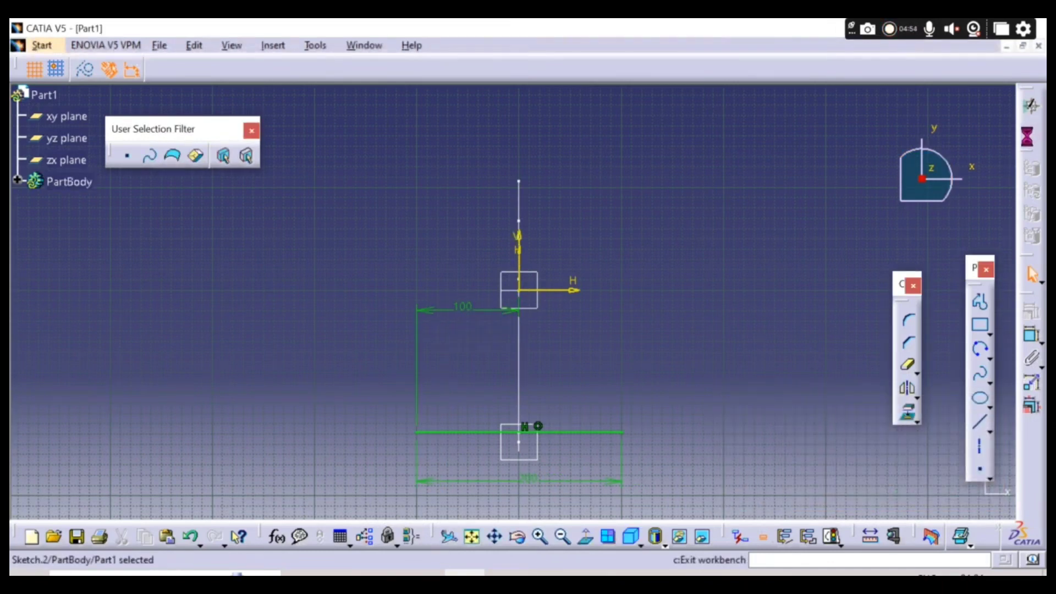
left_click(1030, 104)
- Create an explicit swept surface with Sketch.2 as the profile and the closed tank outline Sketch.1 as the guide curve
mouse_move(682, 371)
middle_mouse_down()
mouse_move(533, 455)
mouse_move(483, 352)
mouse_move(506, 361)
middle_mouse_up()
left_click(945, 434)
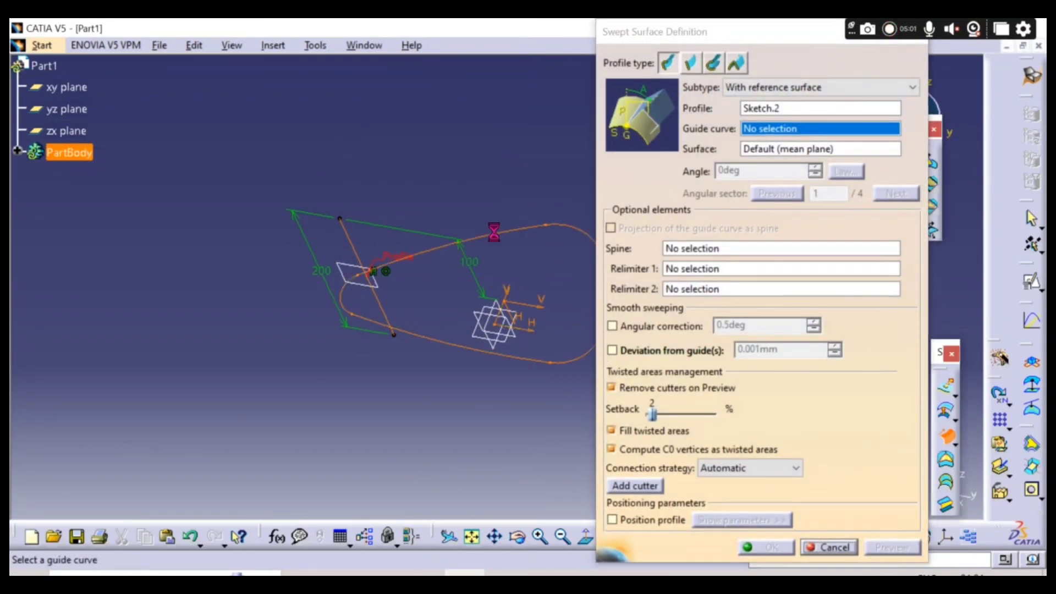
left_click(493, 244)
middle_click_drag(473, 364, 257, 310)
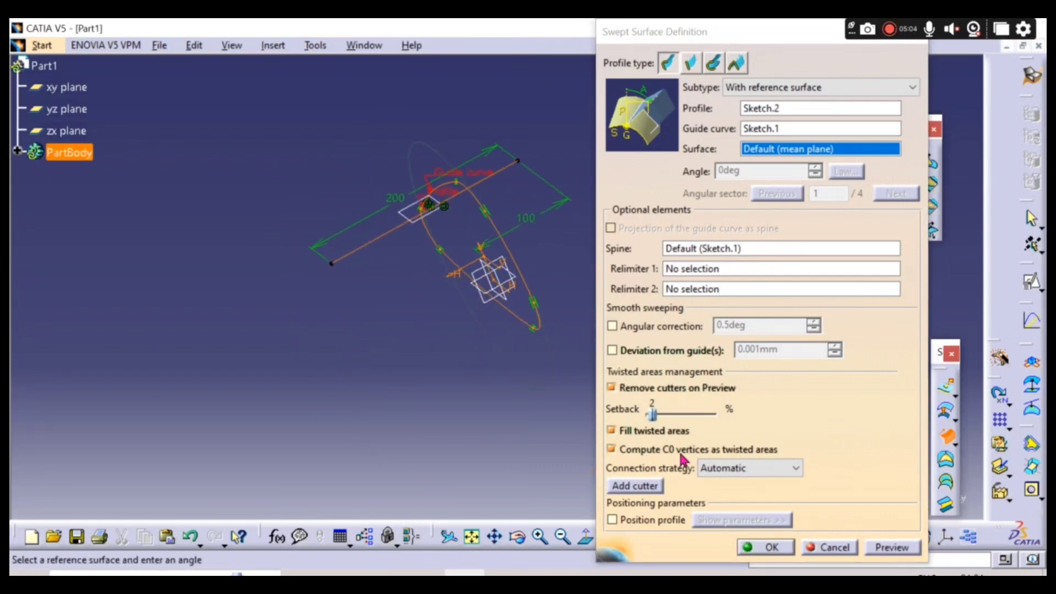
left_click(876, 549)
left_click(770, 547)
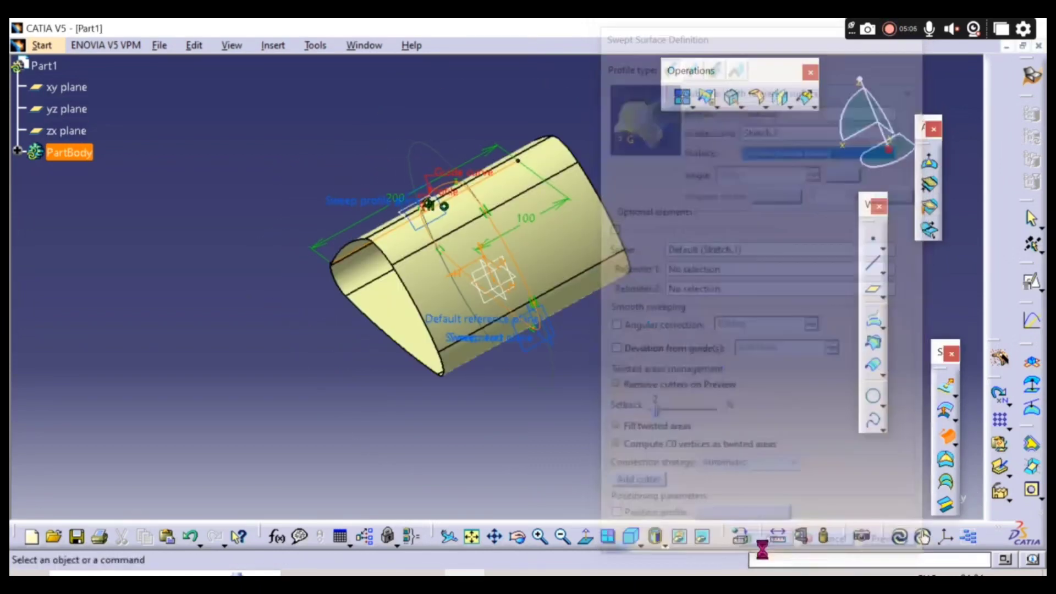
- Open a new sketch on the xy plane inside the swept surface
middle_click_drag(358, 430, 674, 308)
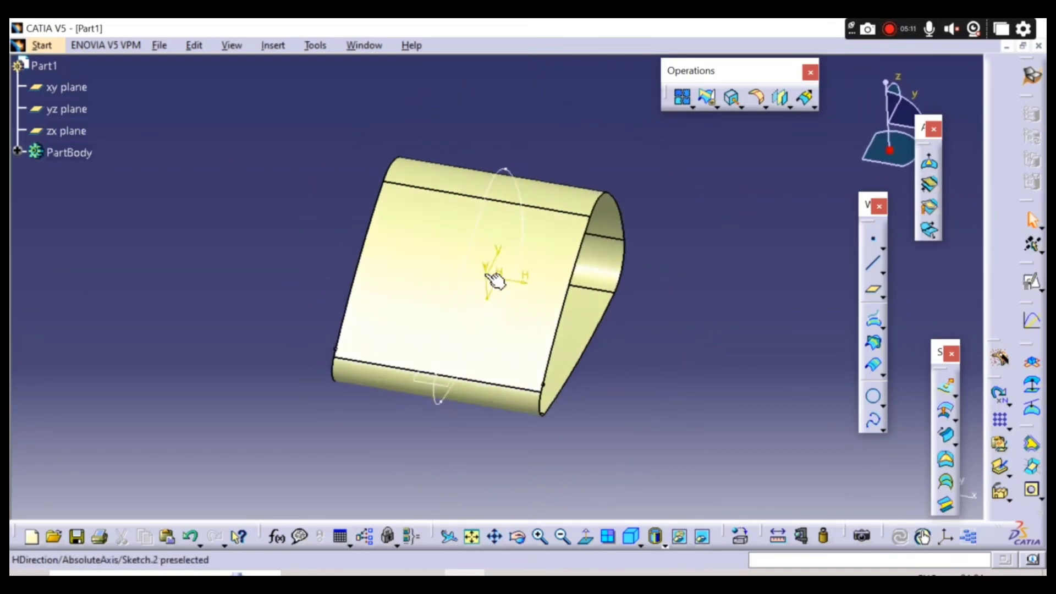
middle_click_drag(510, 293, 588, 429)
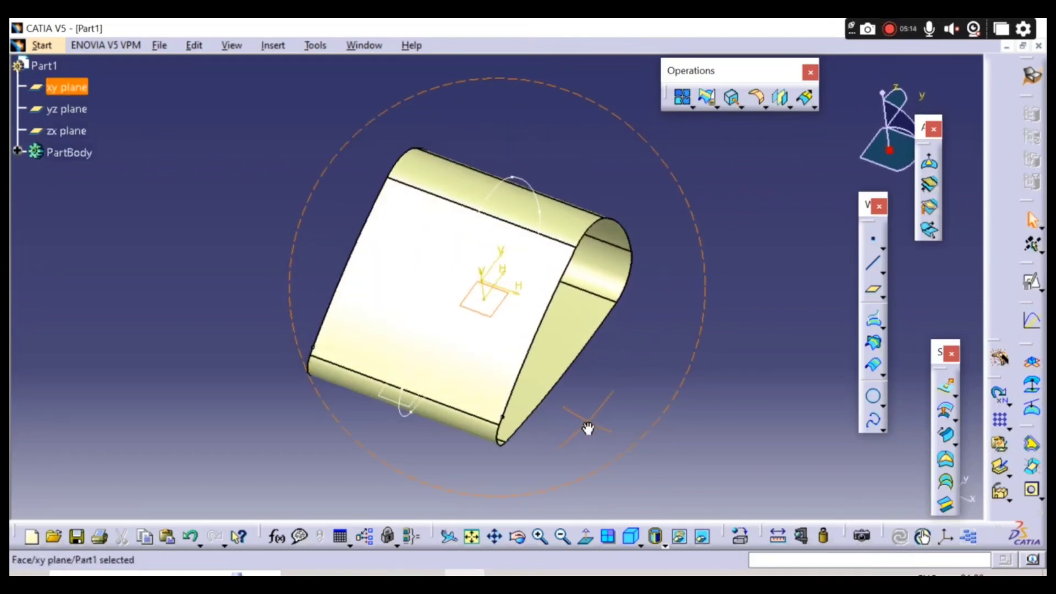
left_click(1035, 289)
left_click(874, 491)
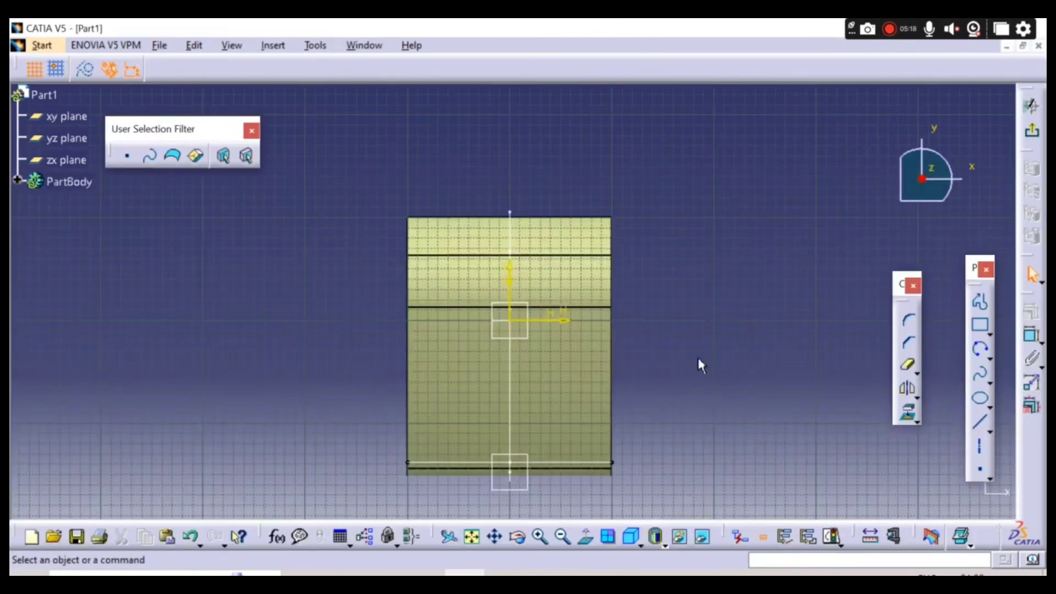
- Hide Sketch.1 and Sketch.2 so that only the swept surface remains for reference
left_click(18, 181)
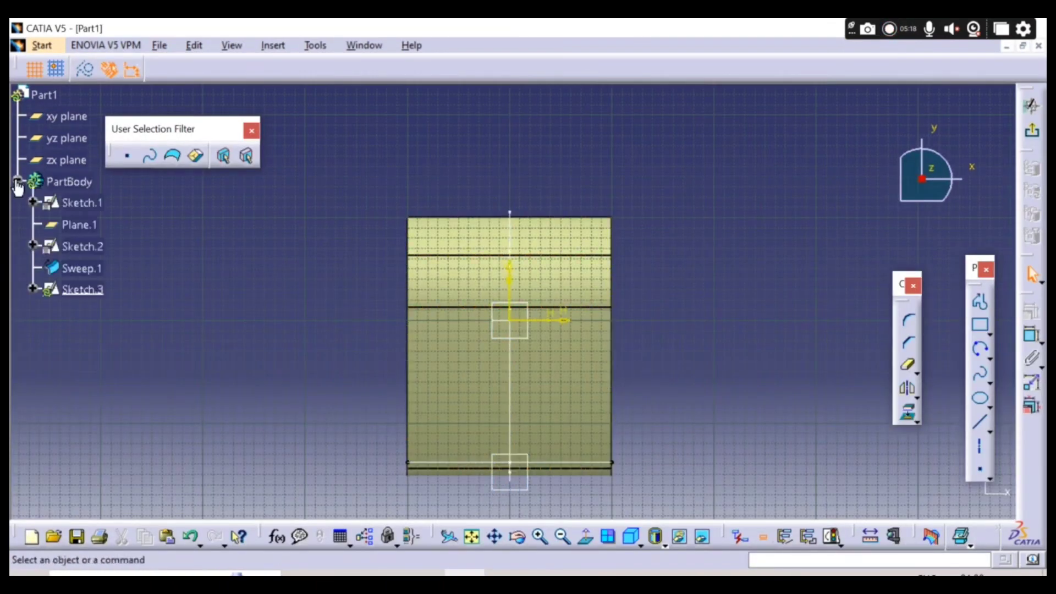
right_click(95, 247)
left_click(130, 292)
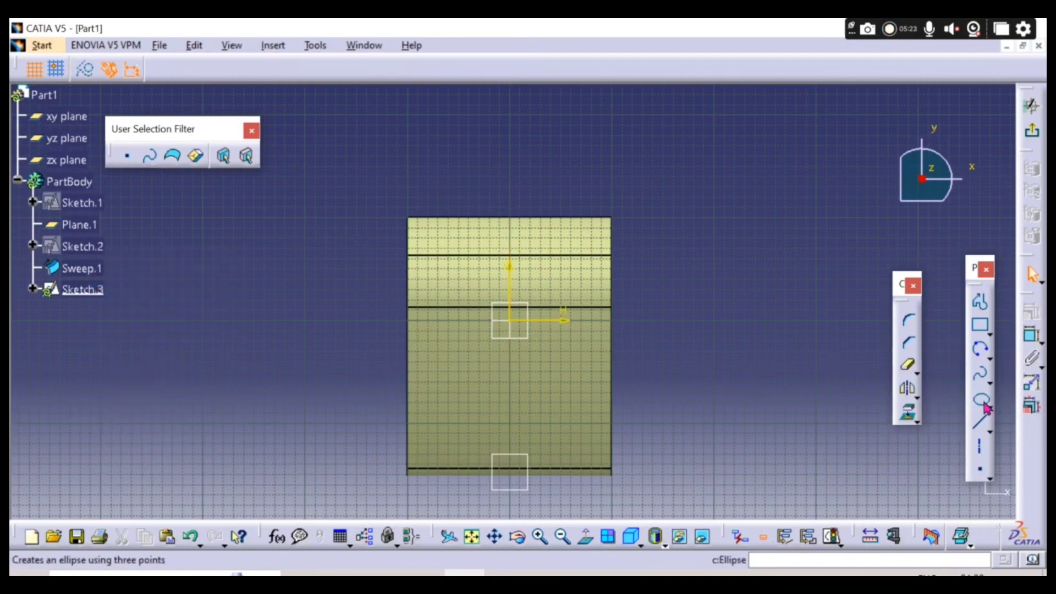
- Sketch a slanted line from about (28, -171) mm, continued by a tangent arc ending at about (11, 138) mm, across the swept surface
left_click(980, 350)
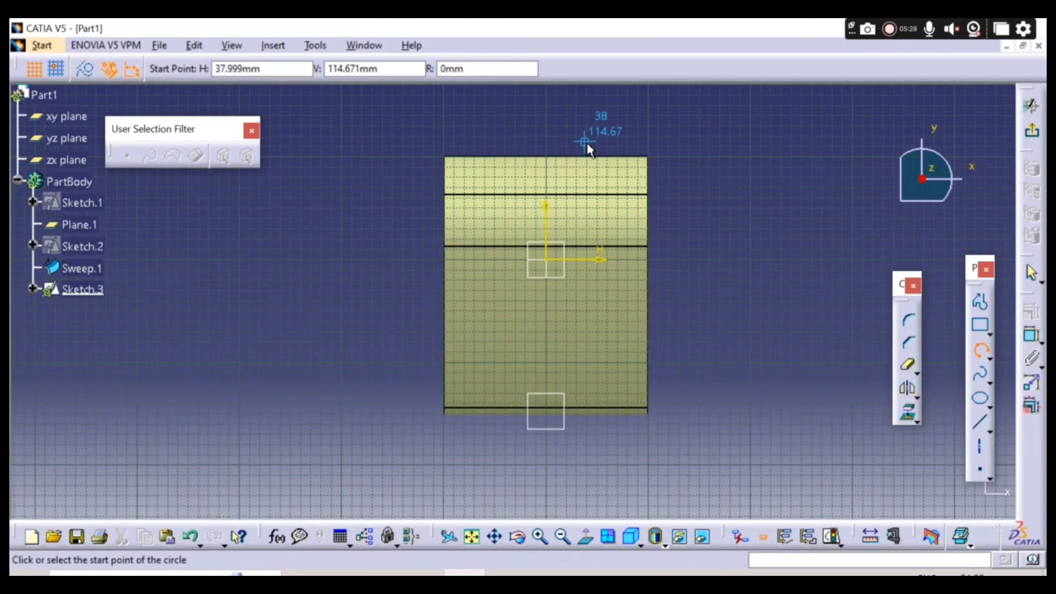
left_click(982, 302)
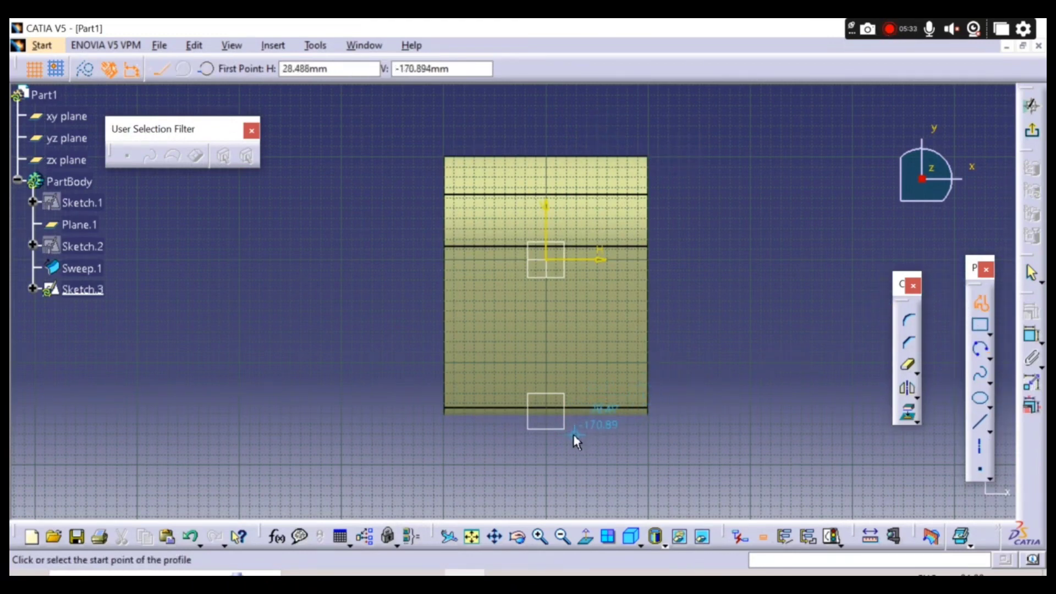
left_click(575, 434)
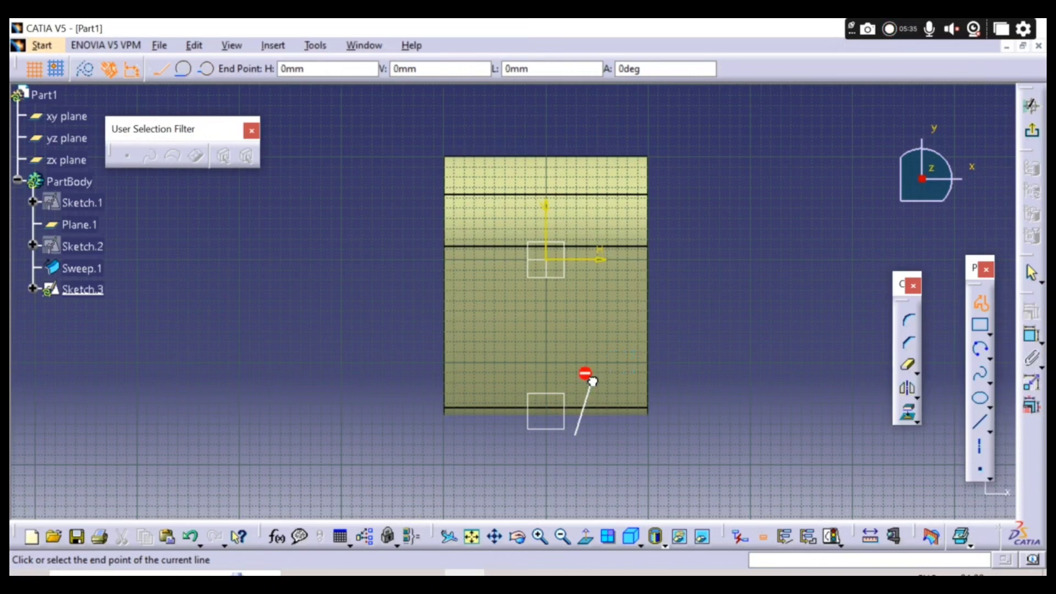
left_click_drag(636, 246, 636, 241)
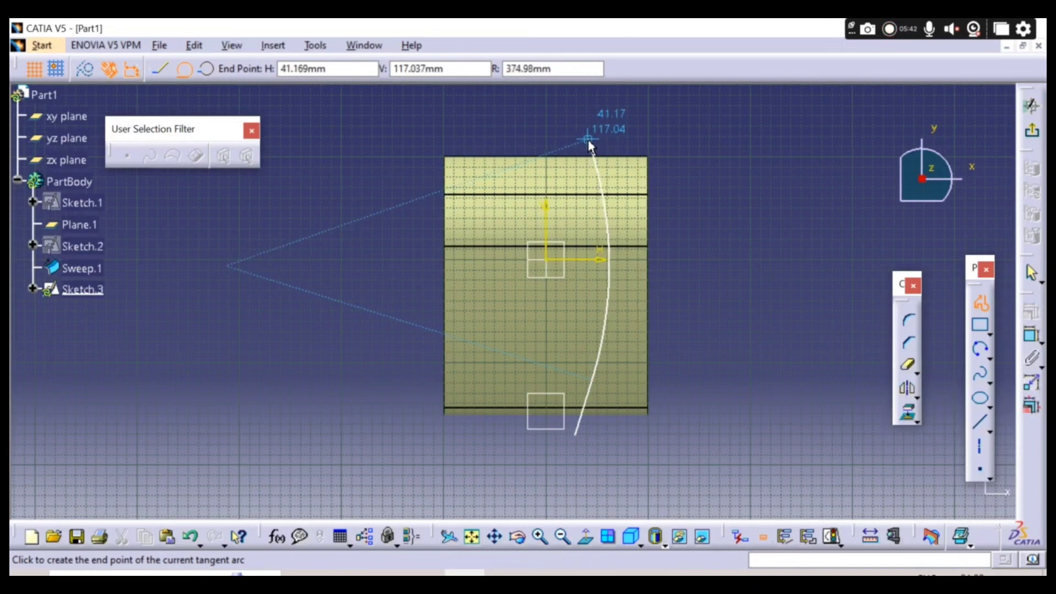
left_click(557, 117)
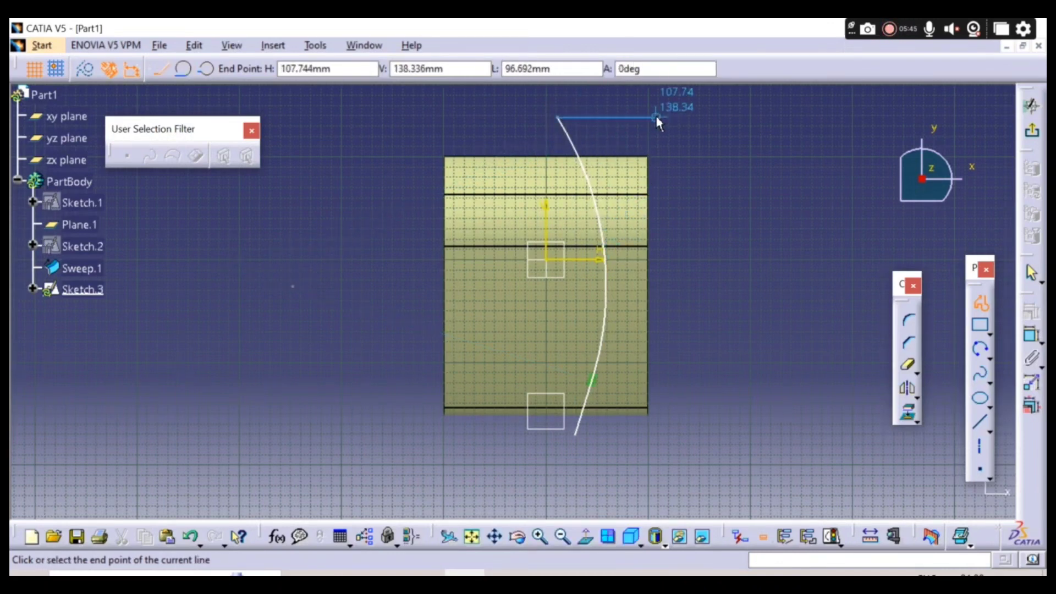
key("Escape")
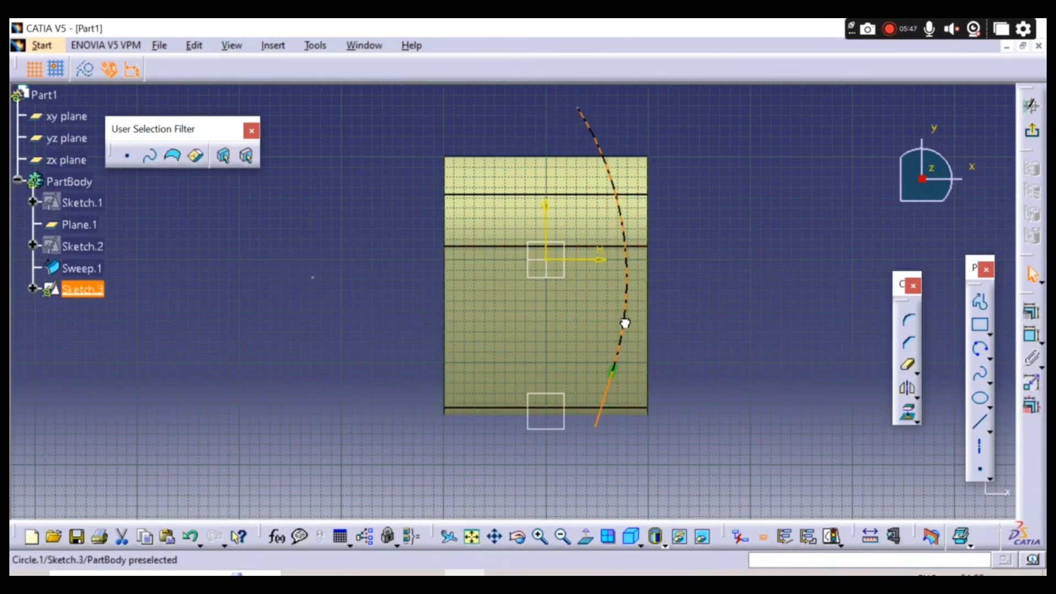
- Reshape the line and tangent arc so they bulge close to the surface's side edge and extend past both ends, and exit the sketch
mouse_move(625, 323)
left_mouse_down()
mouse_move(641, 302)
mouse_move(633, 241)
left_mouse_up()
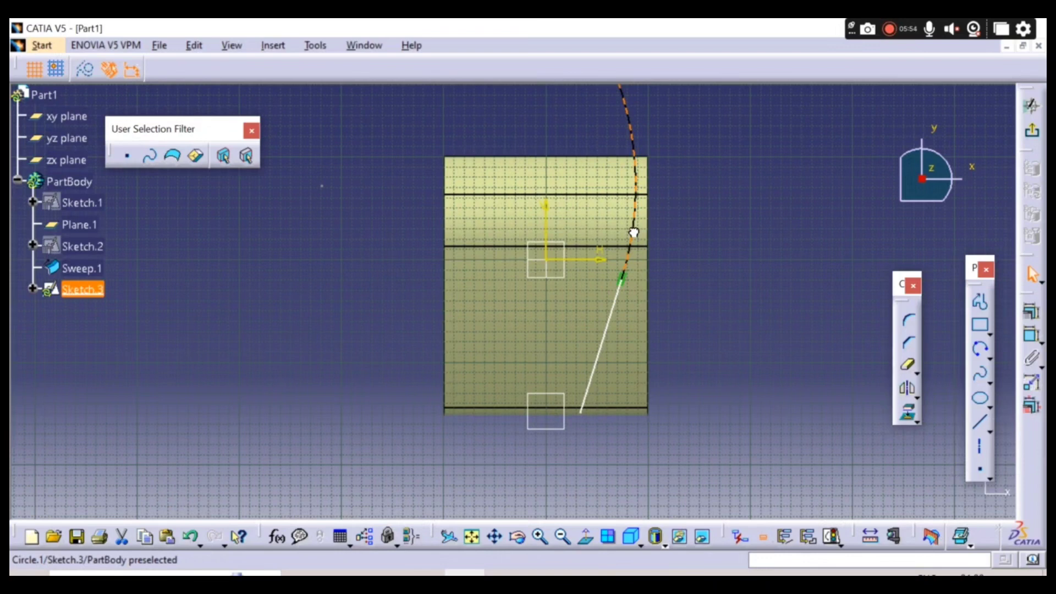
key("Escape")
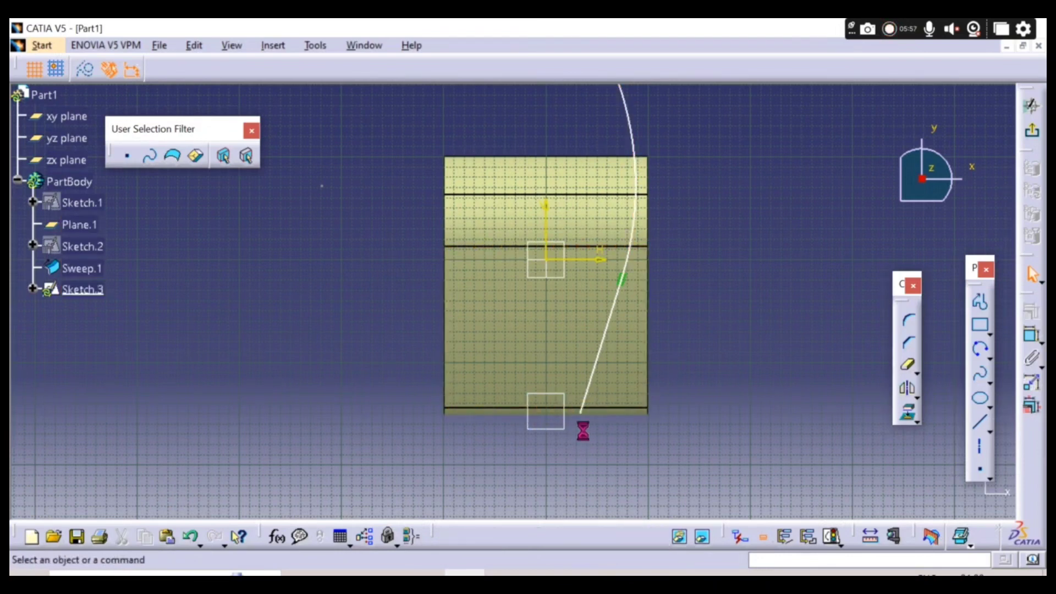
left_click(575, 428)
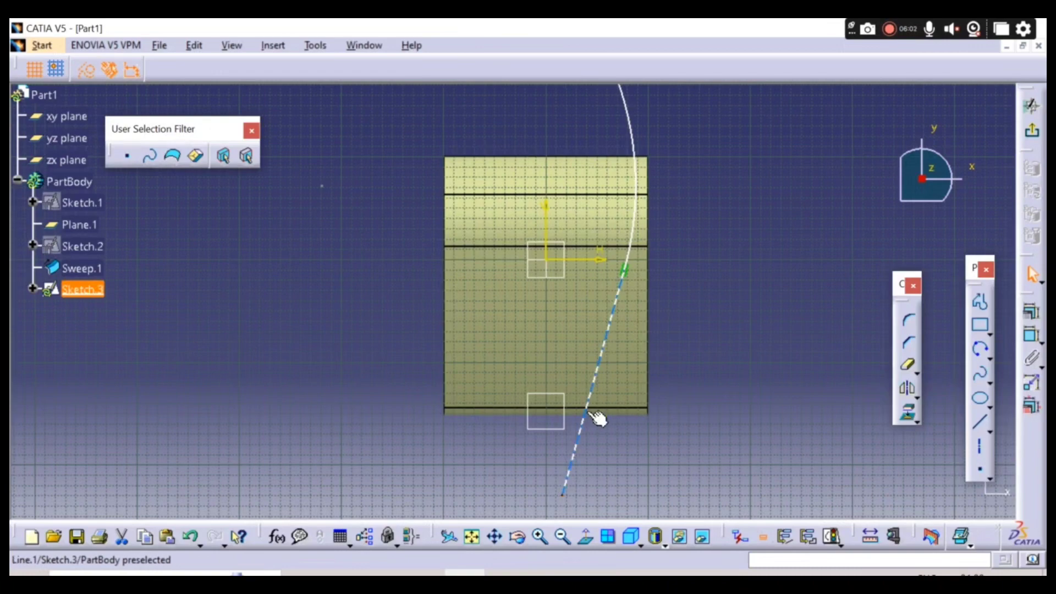
left_click_drag(621, 304, 637, 249)
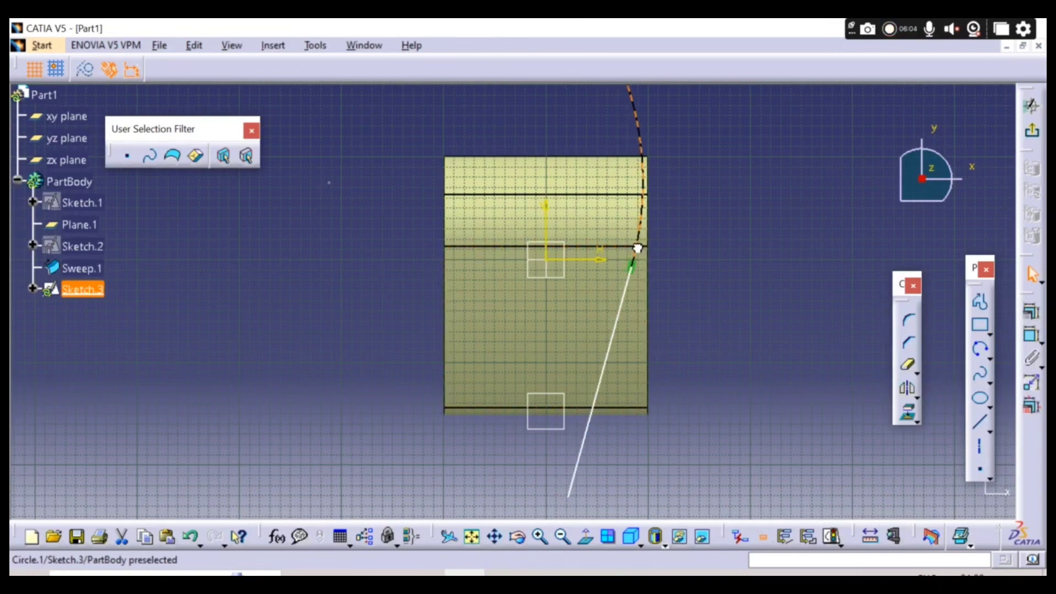
left_click(689, 295)
mouse_move(705, 305)
middle_mouse_down()
mouse_move(715, 372)
mouse_move(710, 330)
mouse_move(725, 317)
middle_mouse_up()
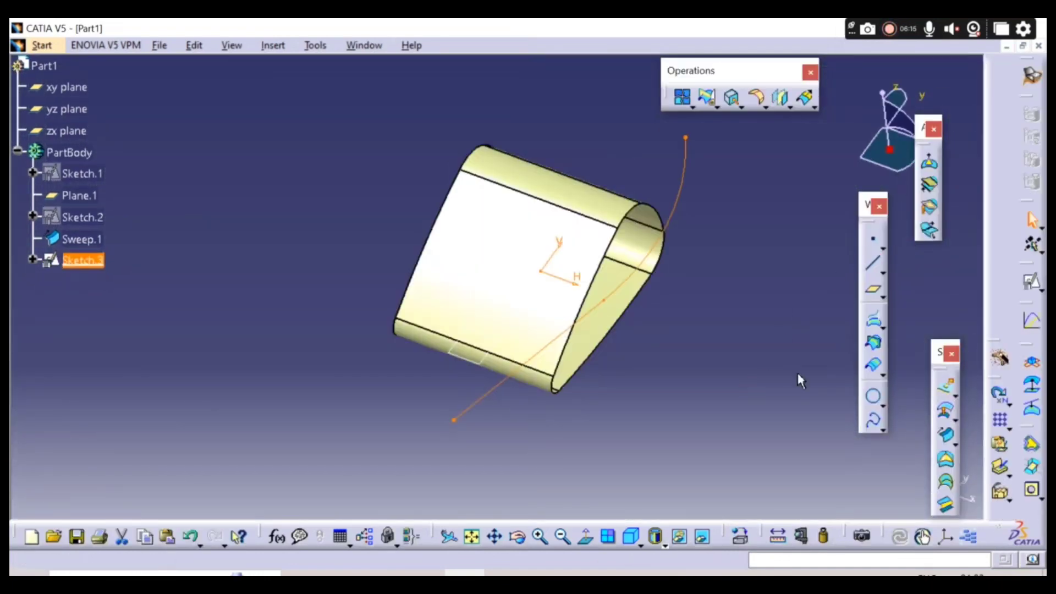
- Extrude Sketch.3 as a surface along its sketch normal by 170 mm with mirrored extent
left_click(944, 392)
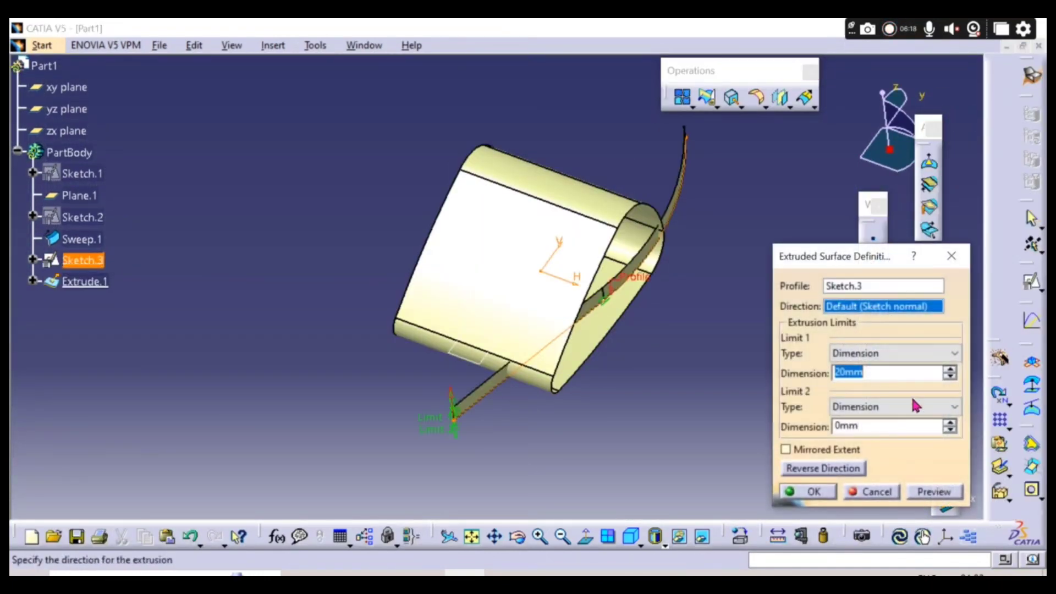
left_click(771, 450)
left_click_drag(454, 416, 418, 322)
middle_click_drag(739, 437, 761, 342)
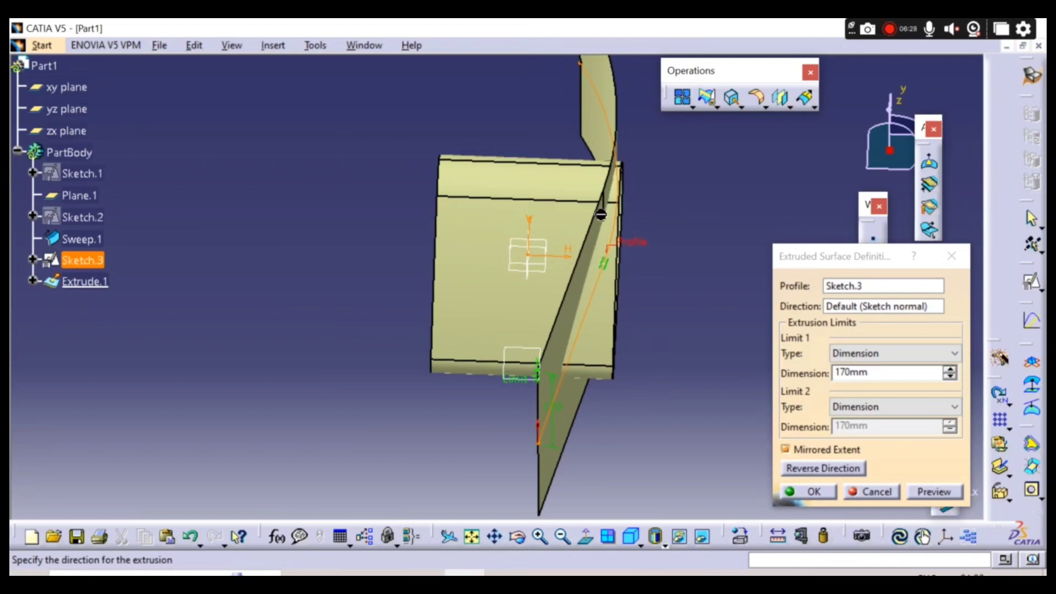
middle_click_drag(657, 332, 575, 377)
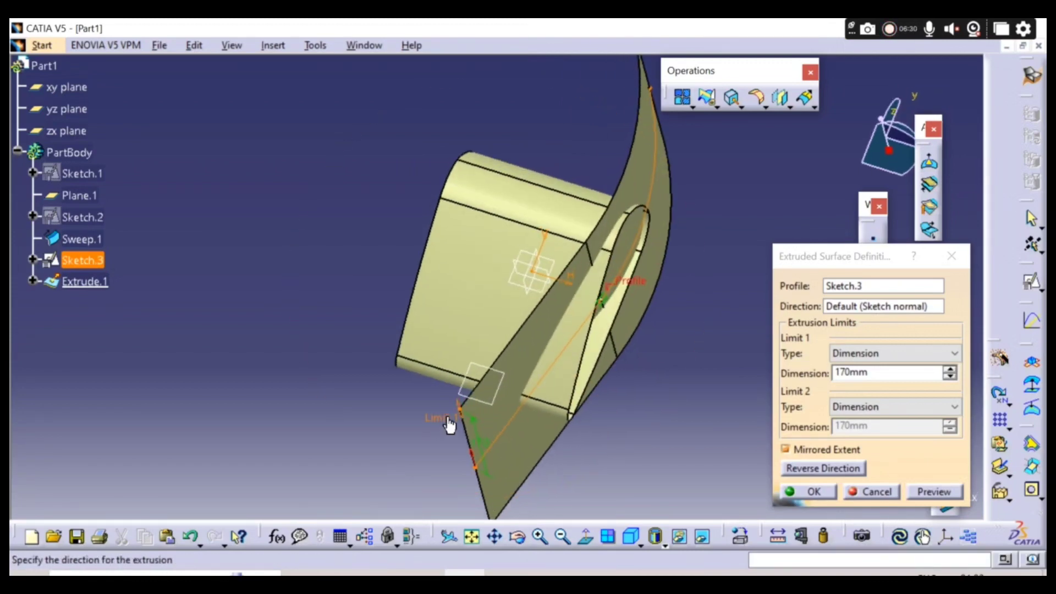
middle_click_drag(551, 292, 626, 345)
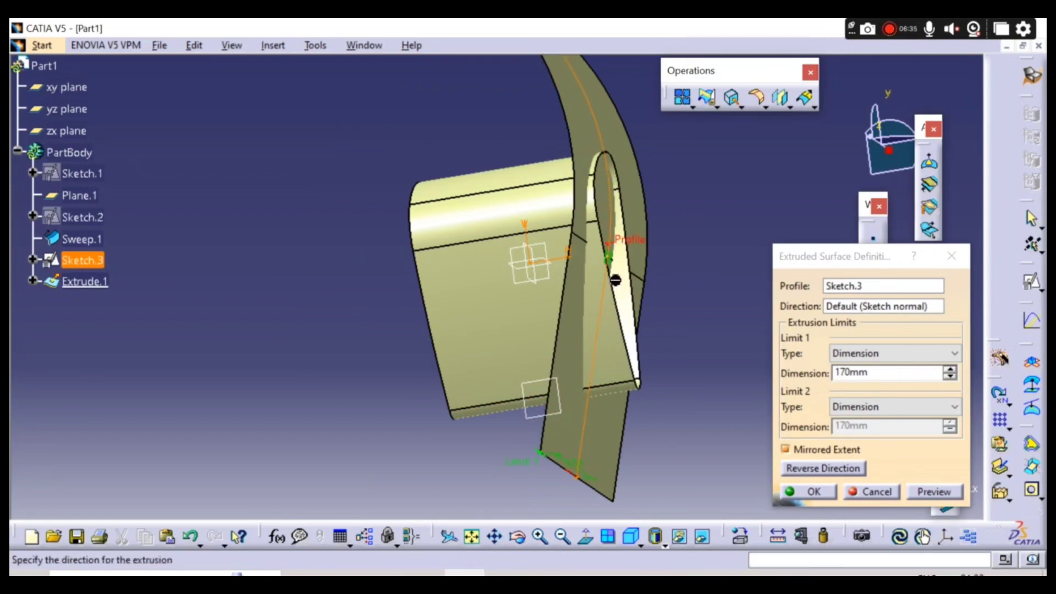
middle_click_drag(616, 280, 563, 227)
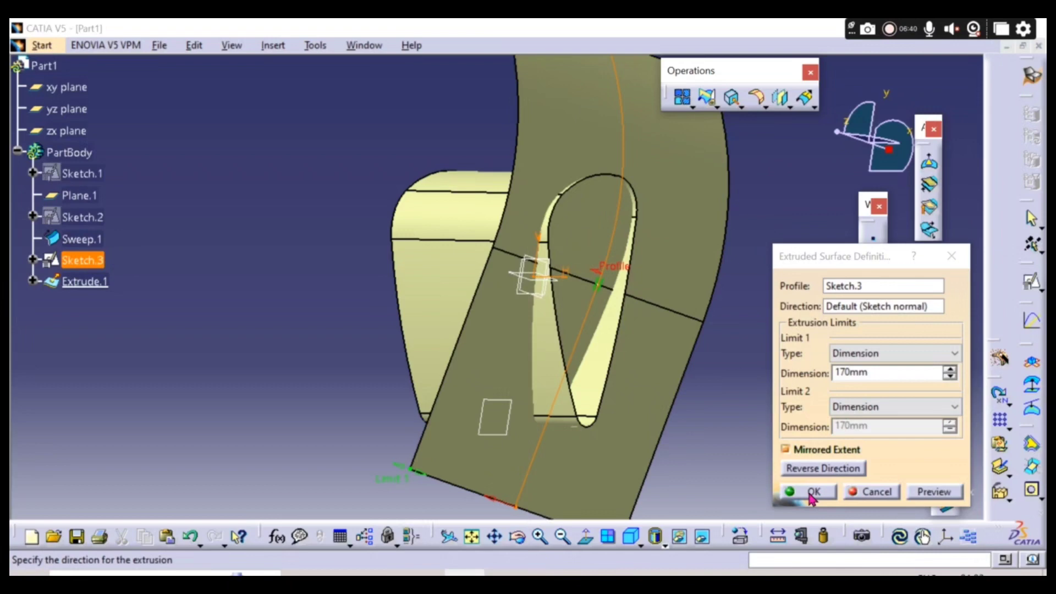
left_click(812, 491)
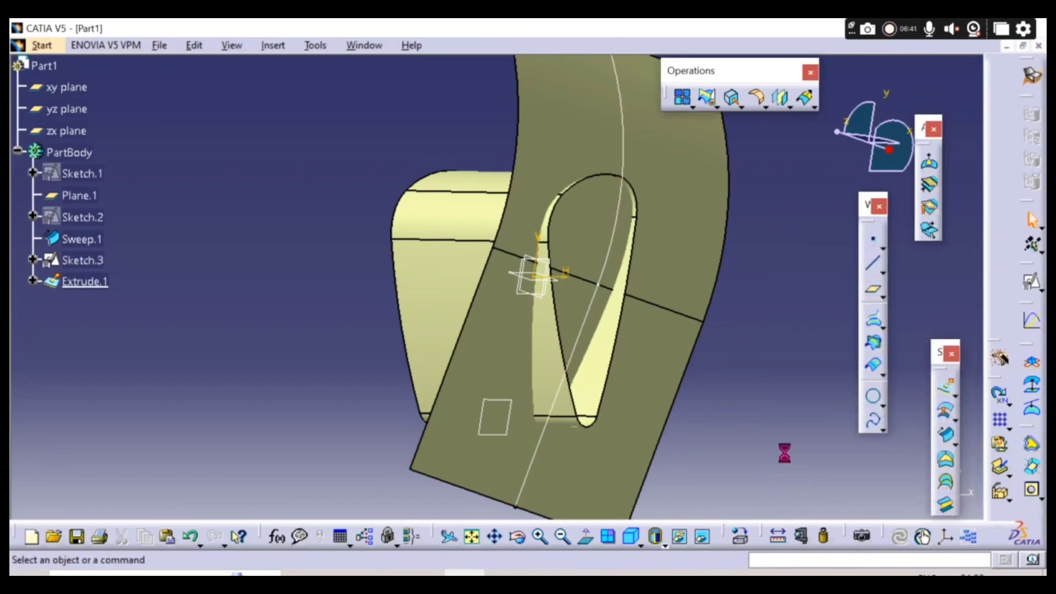
- Mirror the extruded surface Extrude.1 about the yz plane with the Symmetry operation
left_click(512, 295)
middle_click_drag(243, 238, 290, 32)
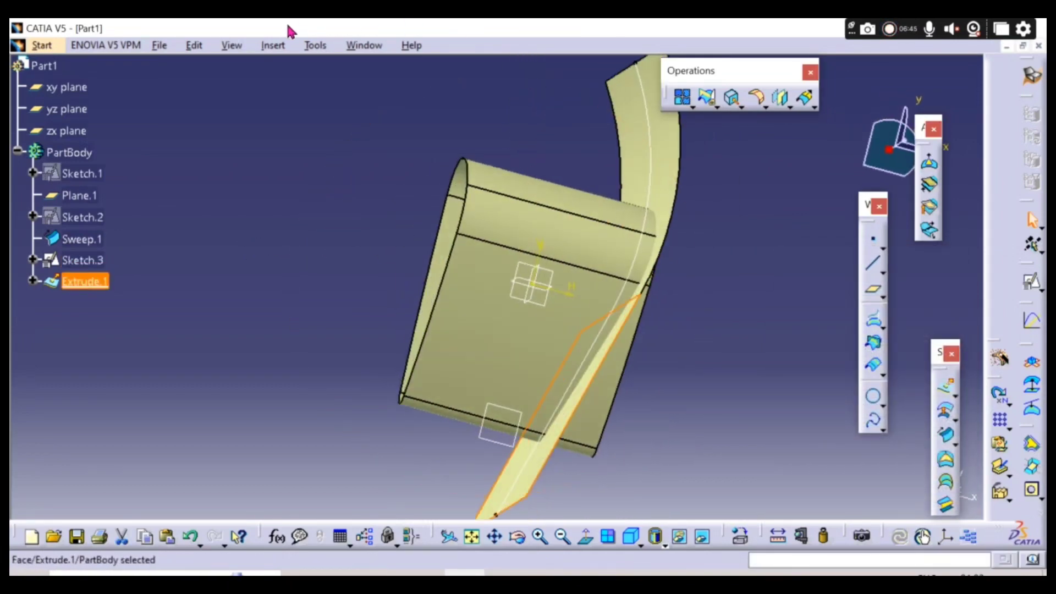
left_click(272, 46)
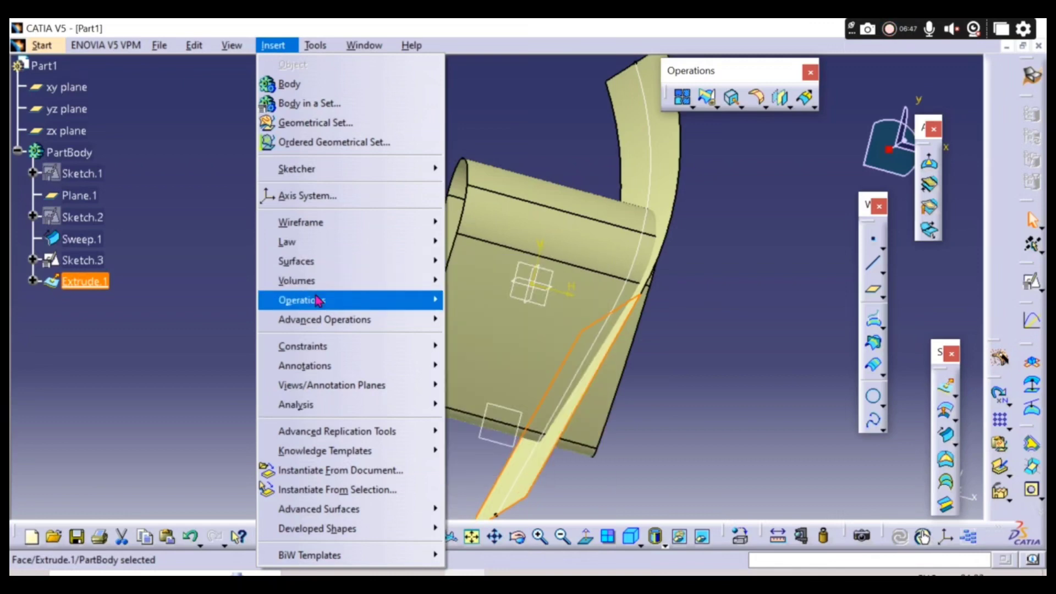
mouse_move(318, 299)
left_click(498, 465)
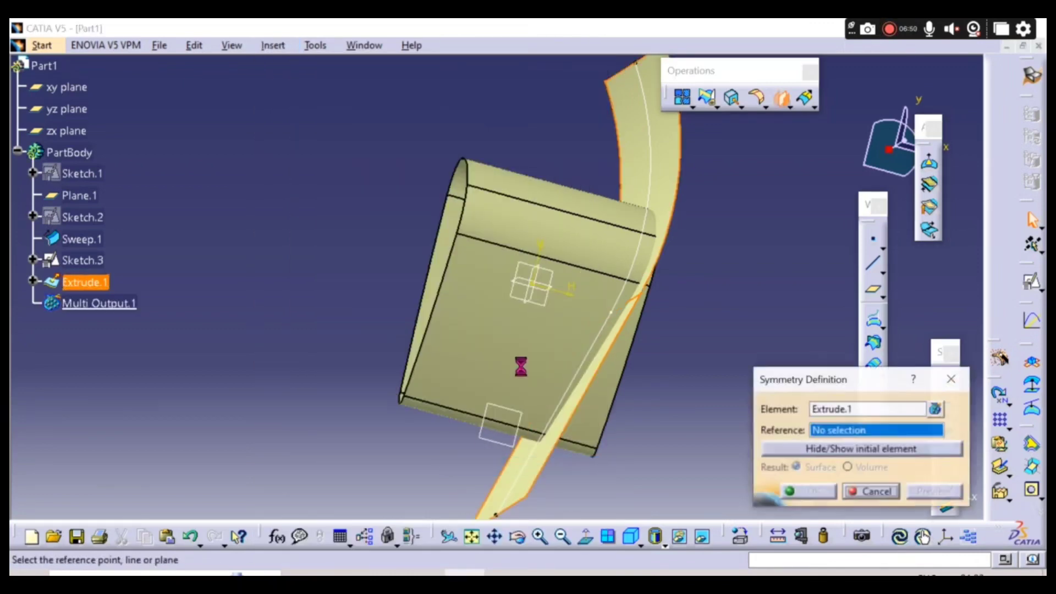
left_click(532, 302)
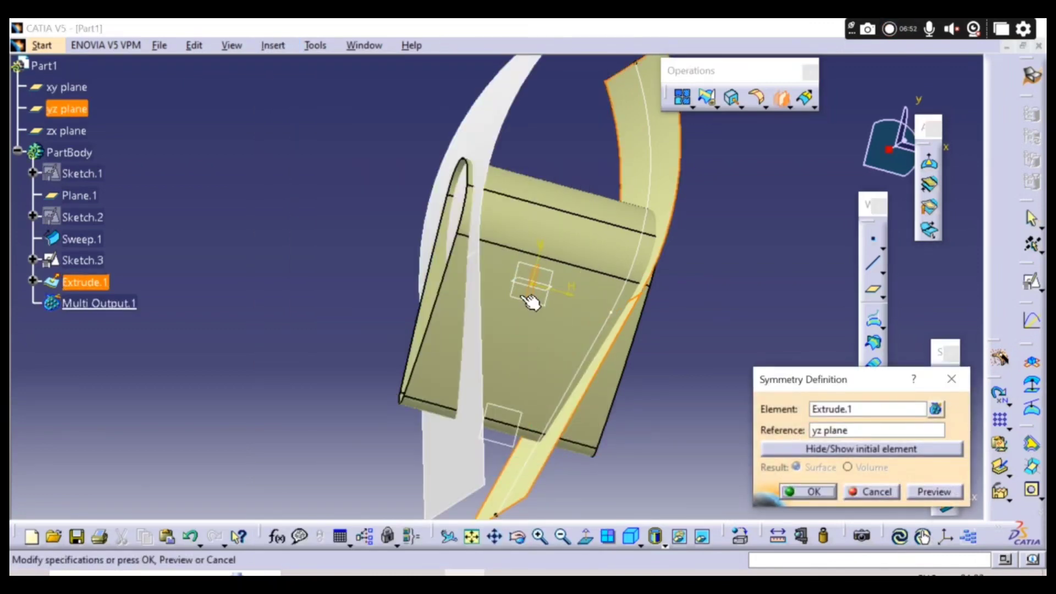
left_click(803, 494)
- Trim Sweep.1 with Extrude.1, switching both kept sides so the central tank body and its closing side wall are retained
middle_click_drag(766, 452, 719, 229)
left_click(708, 97)
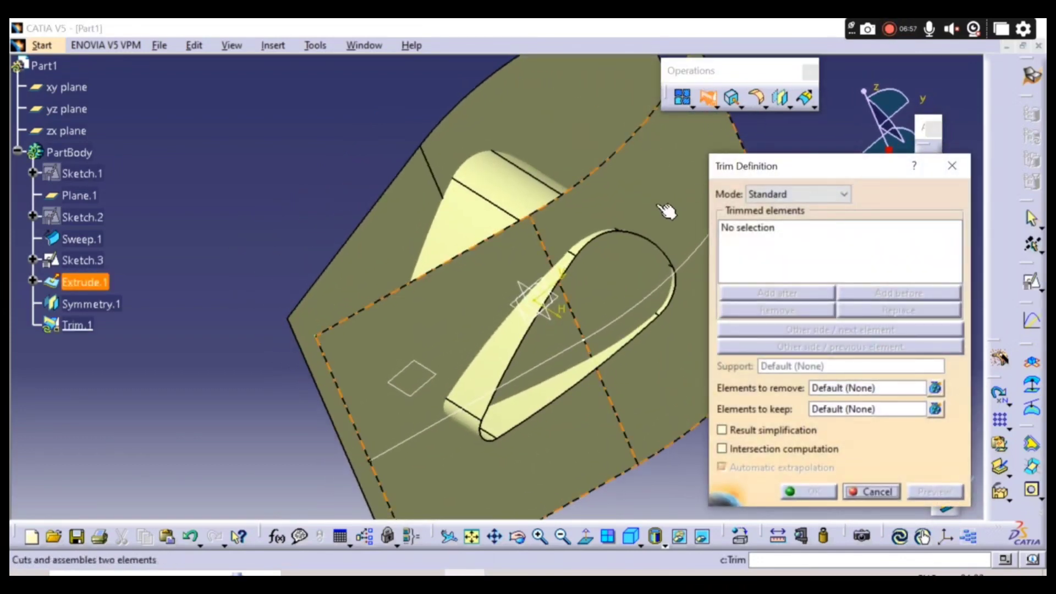
left_click(490, 370)
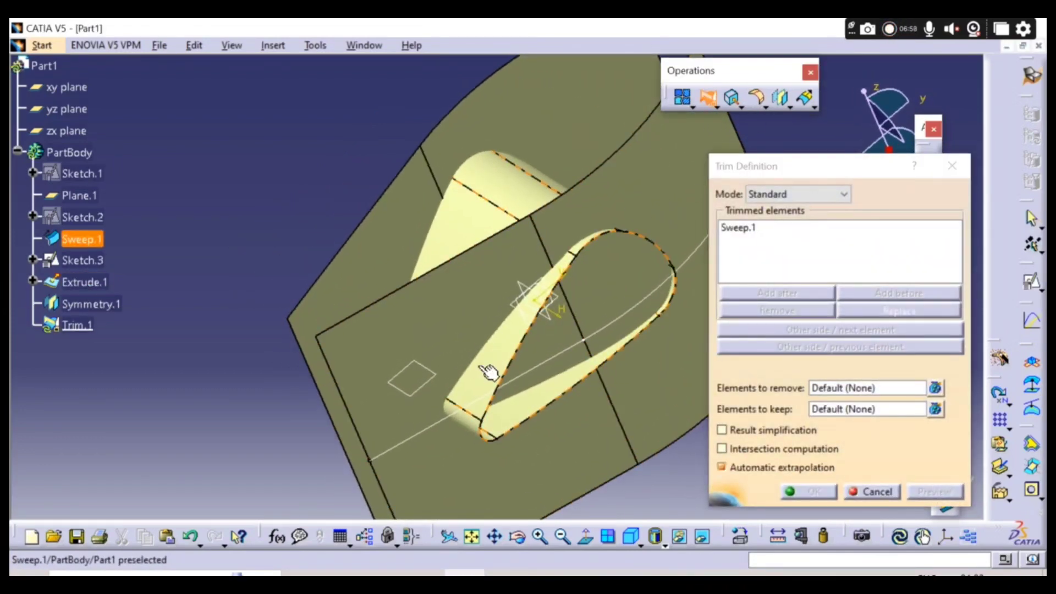
left_click(659, 180)
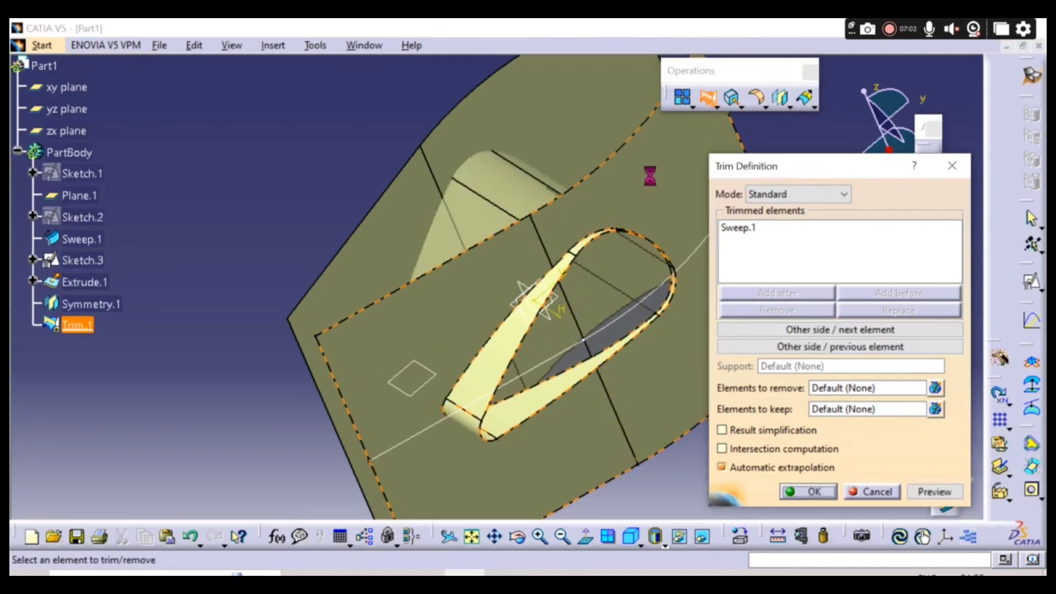
left_click(799, 347)
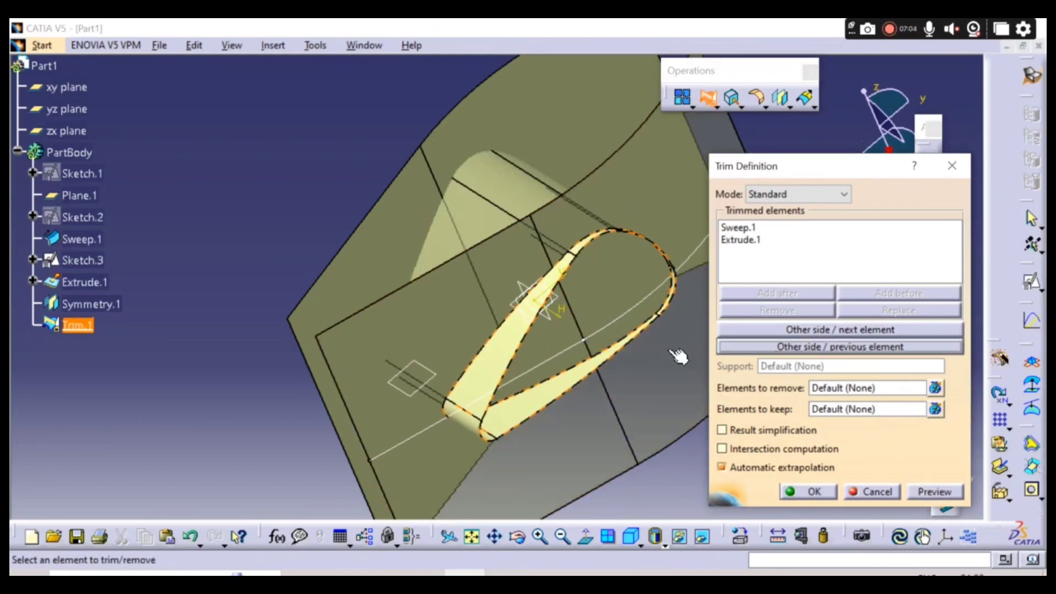
middle_click_drag(678, 357, 735, 348)
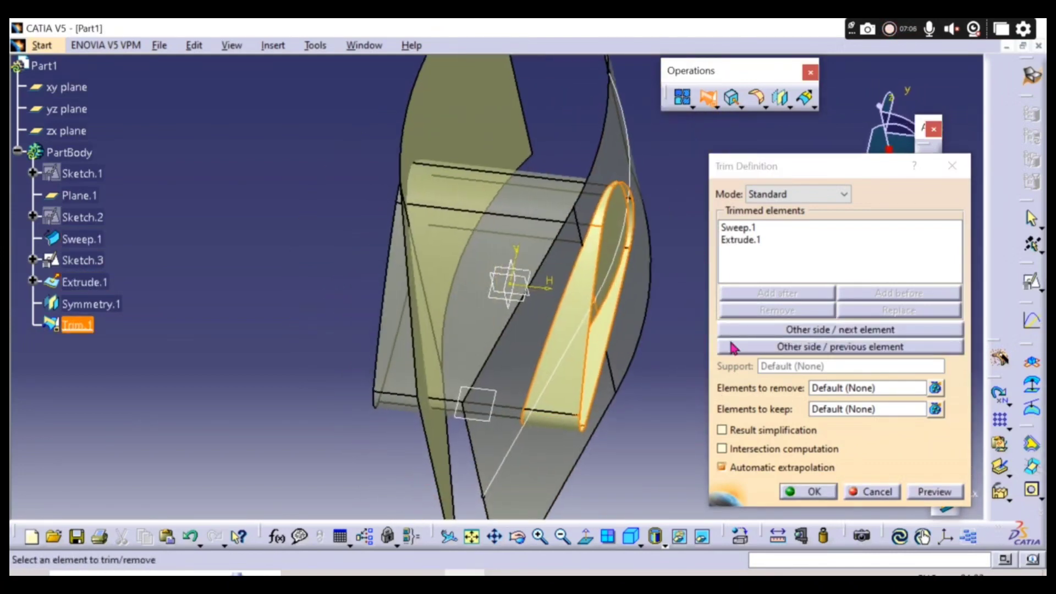
left_click(803, 330)
middle_click_drag(674, 416, 715, 471)
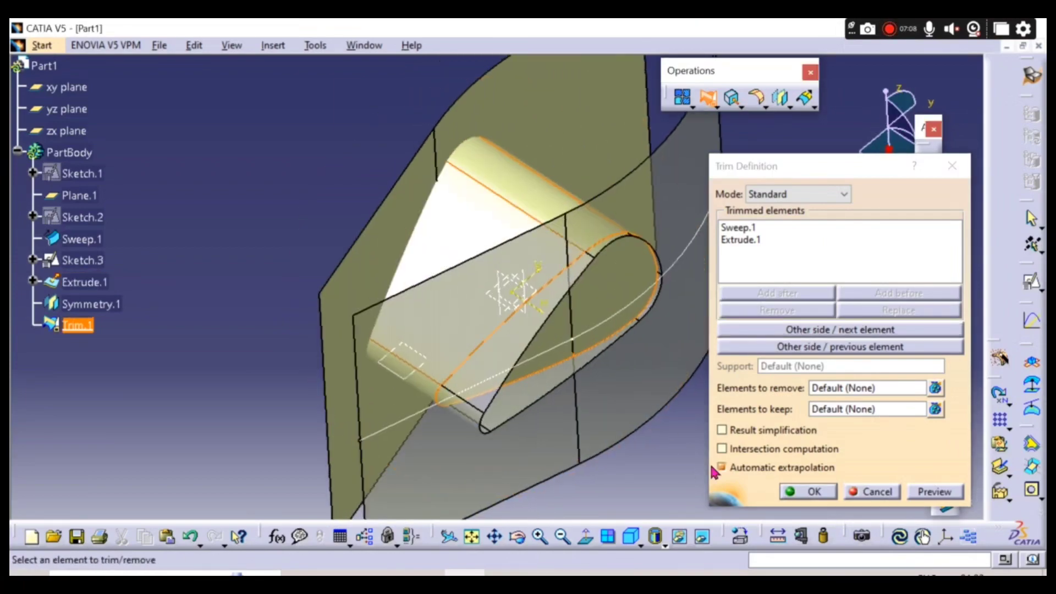
left_click(792, 491)
- Trim Trim.1 with Symmetry.1, switching the kept side of Symmetry.1 so the second side wall closes the tank
middle_click_drag(775, 380, 780, 266)
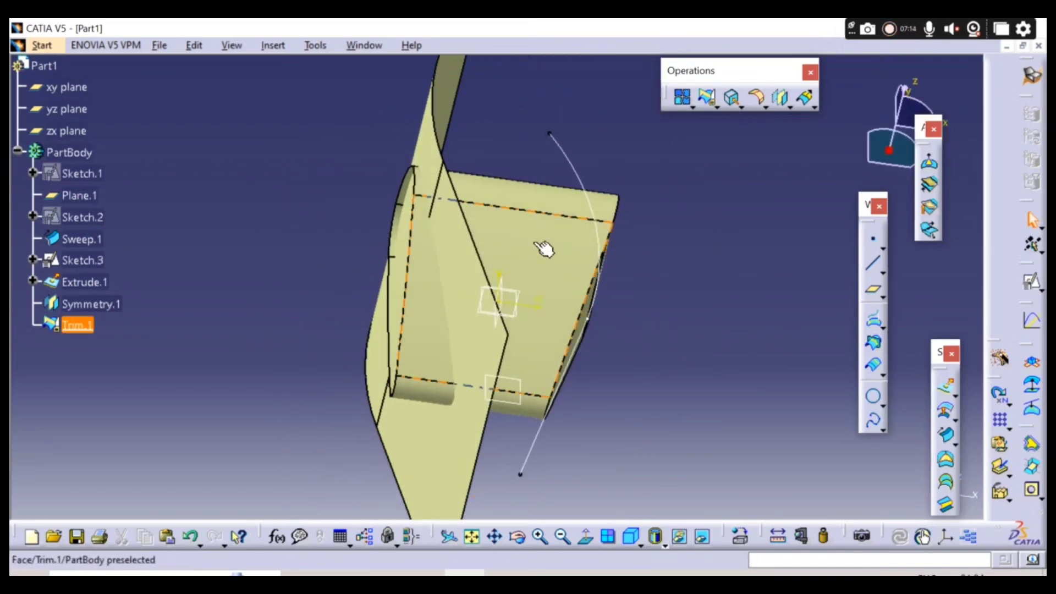
left_click(710, 101)
left_click(540, 235)
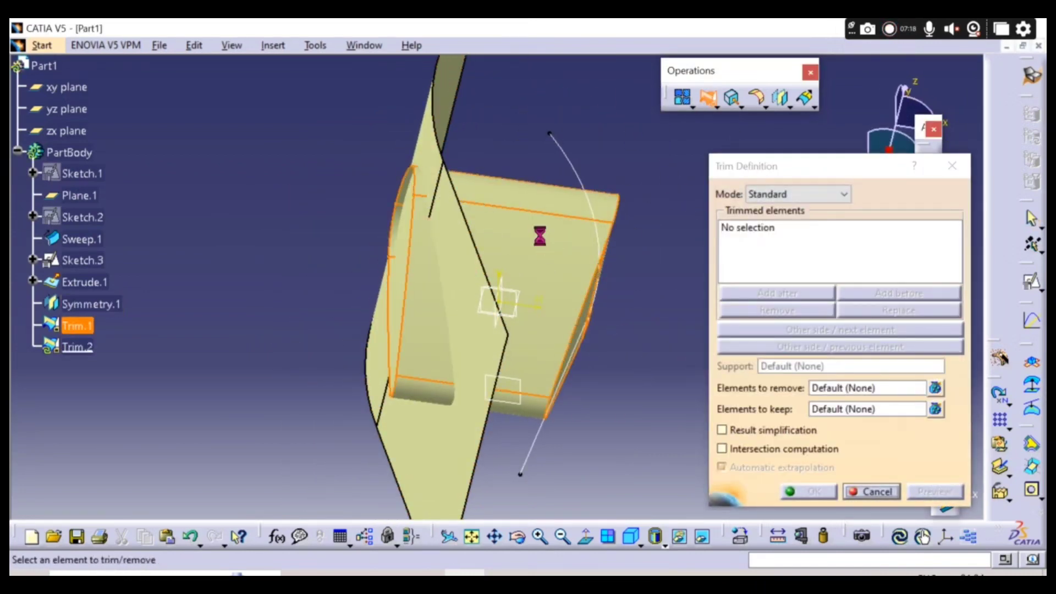
left_click(459, 264)
middle_click_drag(608, 401, 497, 408)
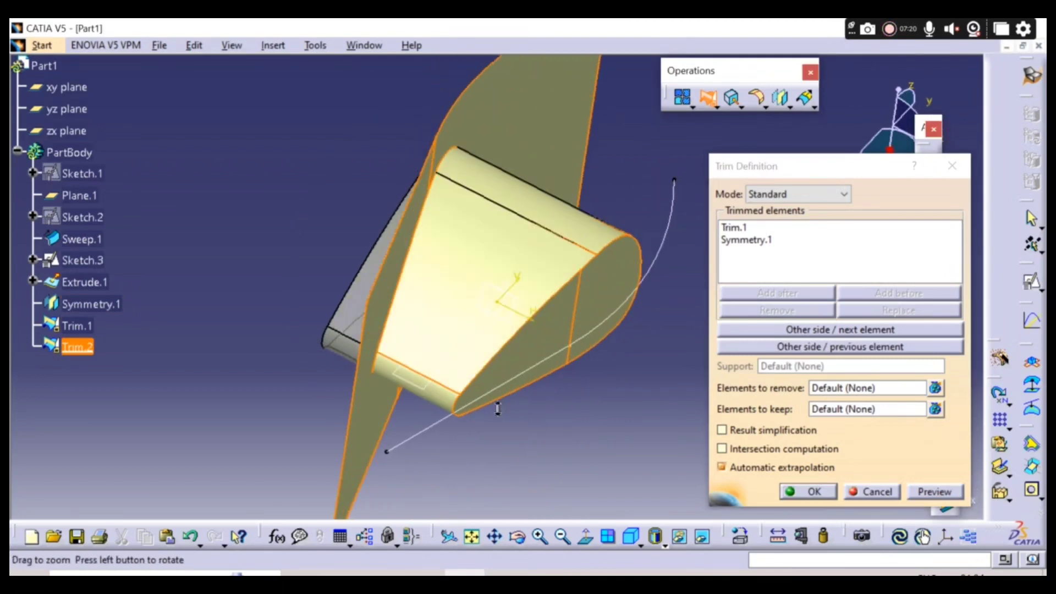
left_click(778, 348)
middle_click_drag(574, 425, 665, 353)
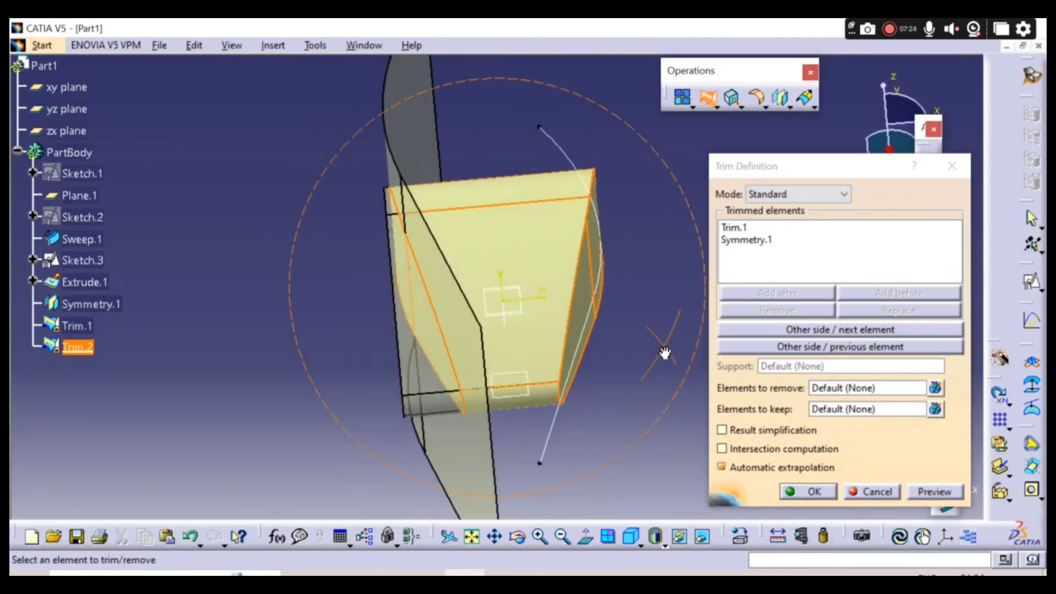
left_click(814, 492)
- Hide the side-outline sketch Sketch.3 so only the trimmed tank surface is displayed
middle_click_drag(750, 415, 429, 407)
right_click(676, 334)
left_click(709, 285)
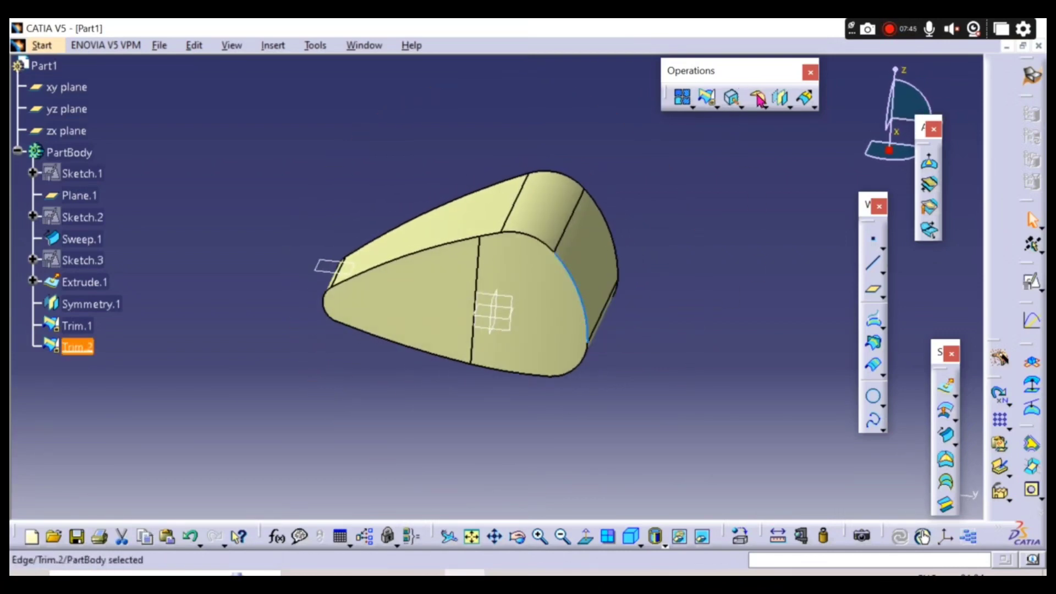
- Fillet the edge loop around the first side wall of Trim.2 with a 20 mm radius and tangency selection
left_click(759, 99)
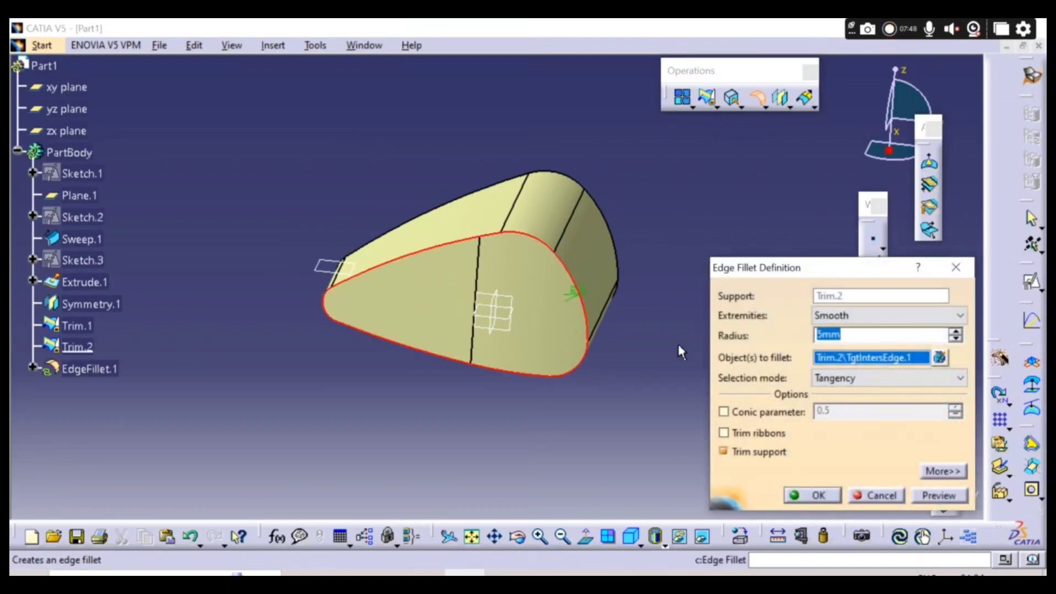
left_click(274, 45)
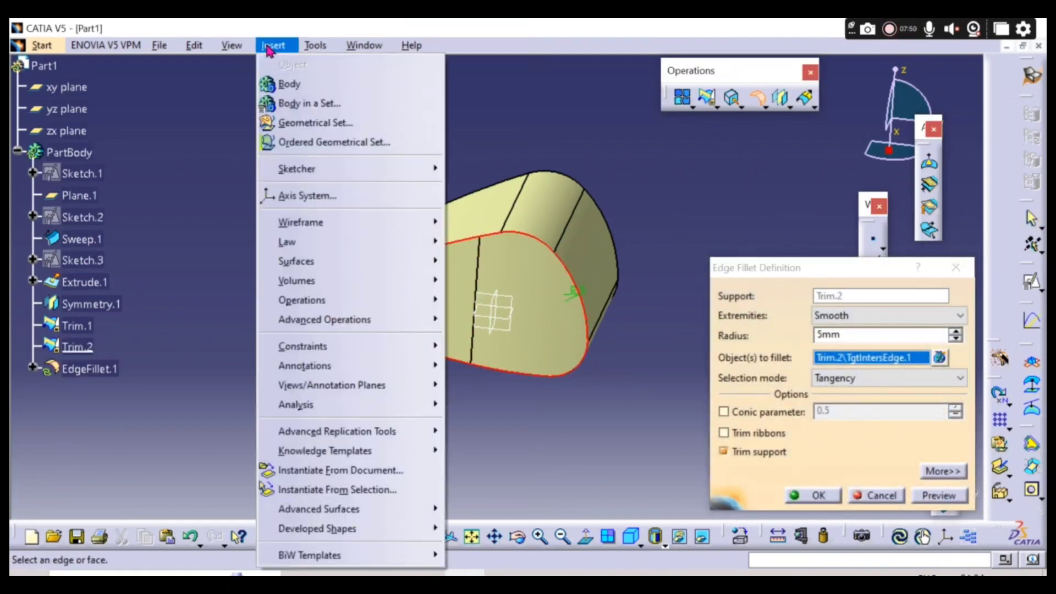
mouse_move(325, 324)
mouse_move(330, 301)
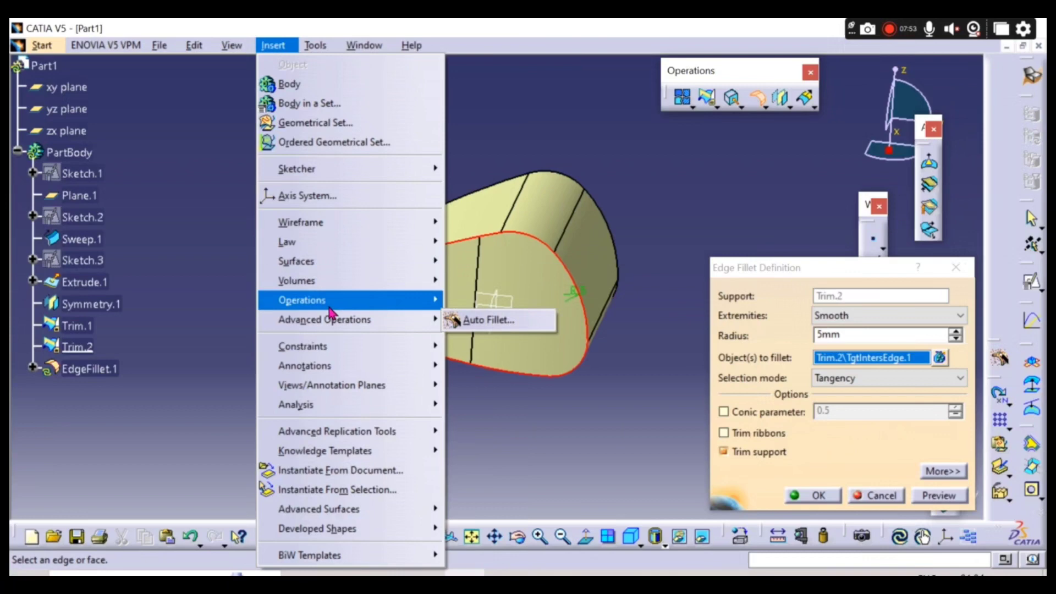
left_click(680, 233)
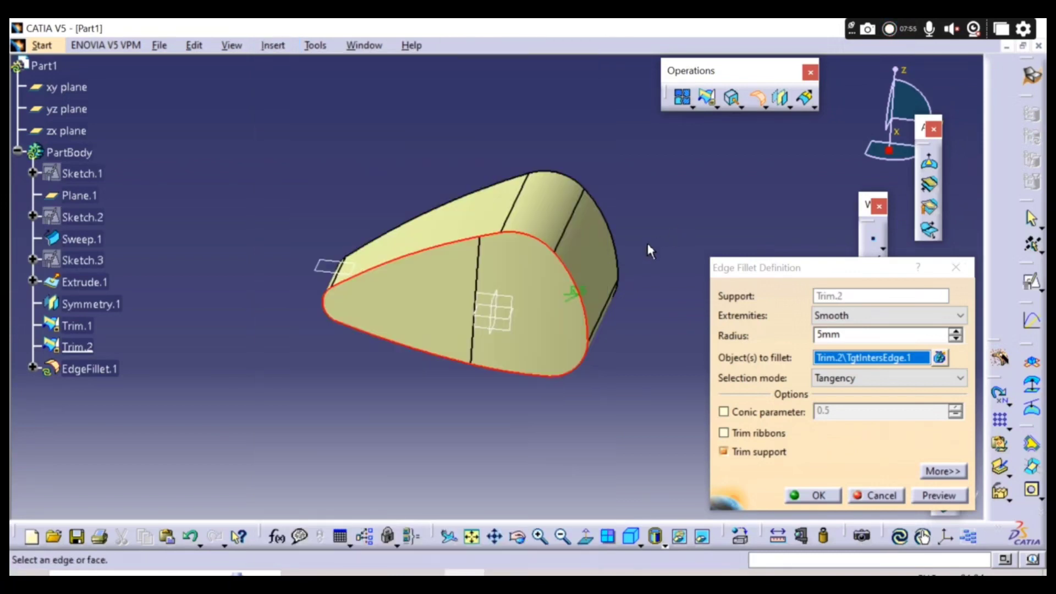
left_click(854, 338)
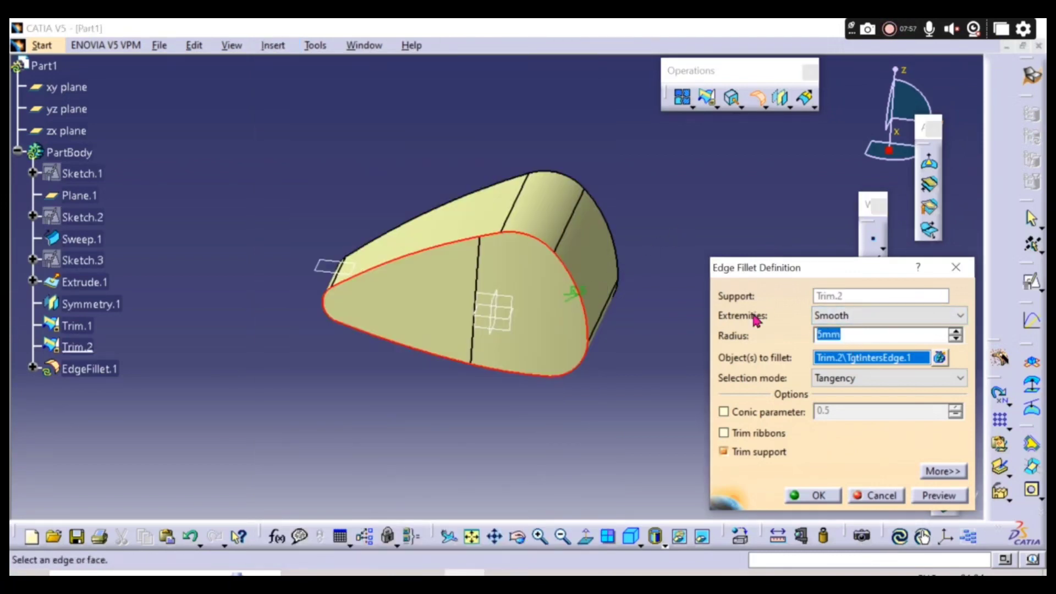
left_click(939, 495)
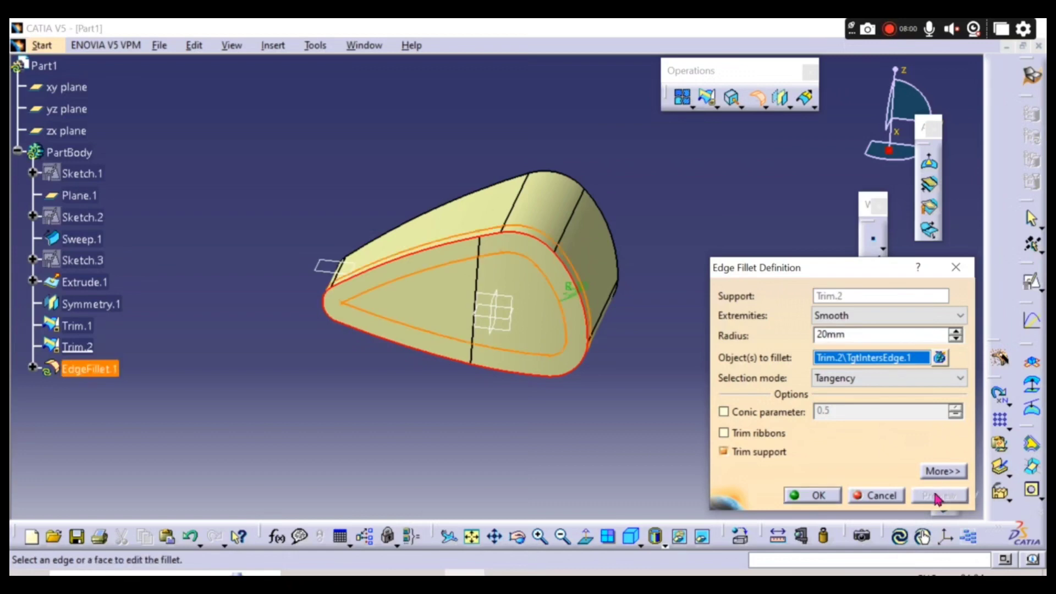
middle_click_drag(655, 220, 627, 278)
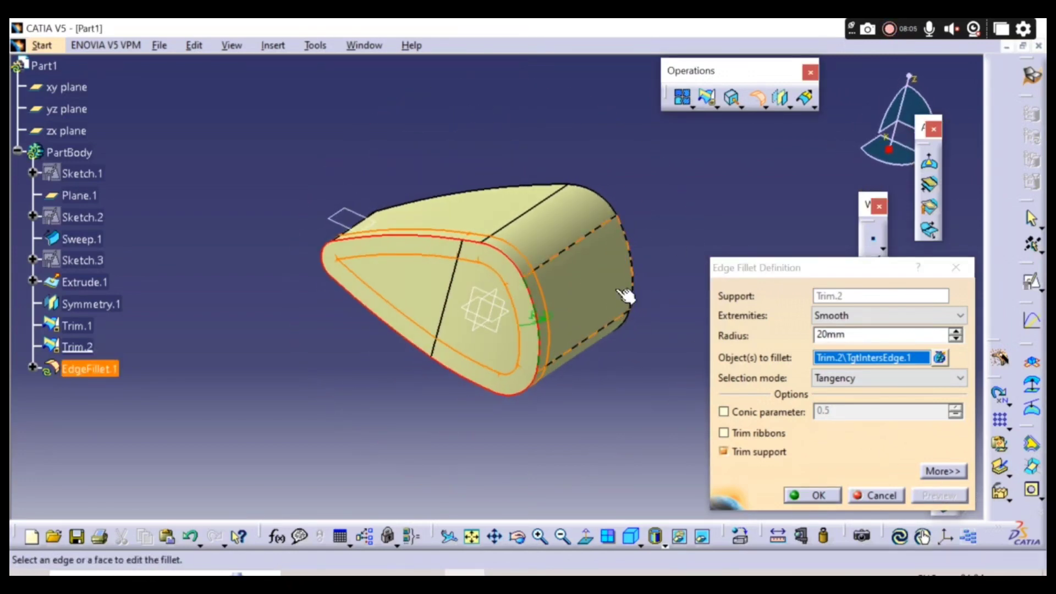
left_click(812, 495)
- Edit EdgeFillet.1 to include the edge loop around the opposite side wall as well
middle_click_drag(797, 462, 539, 362)
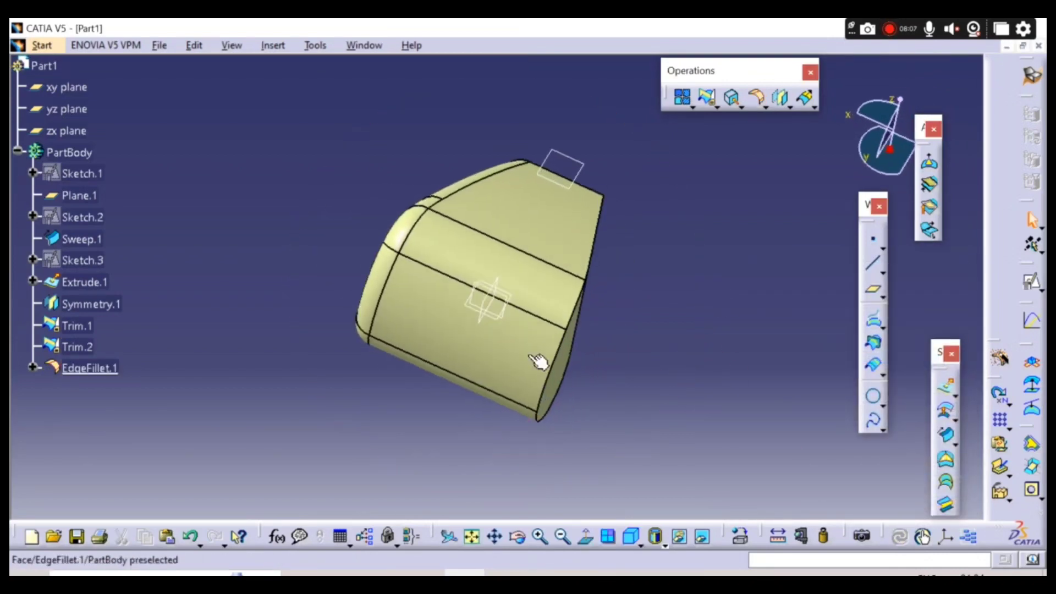
double_click(94, 368)
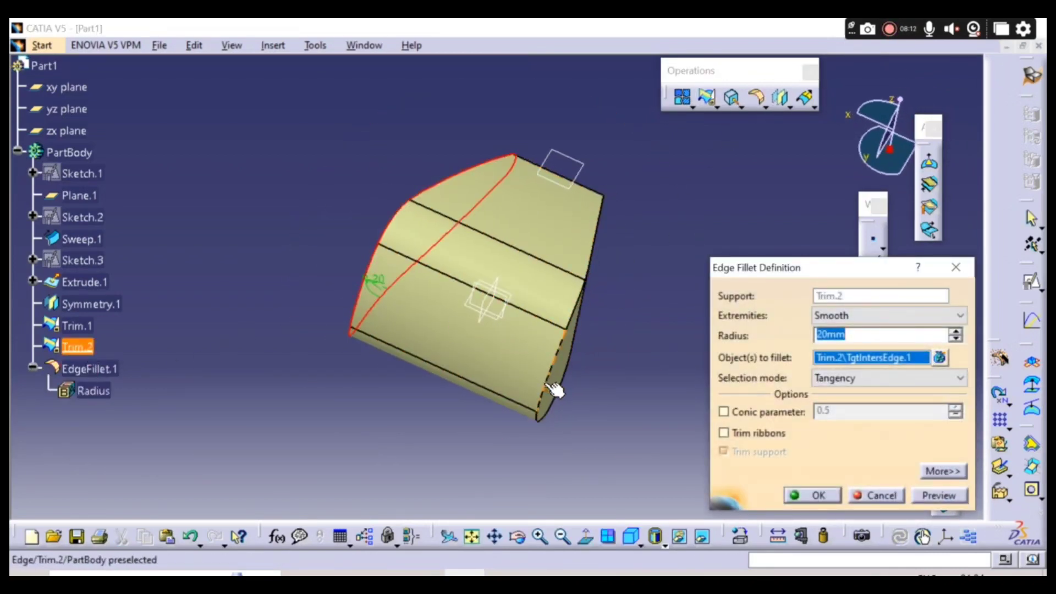
left_click(554, 390)
middle_click_drag(556, 389, 727, 443)
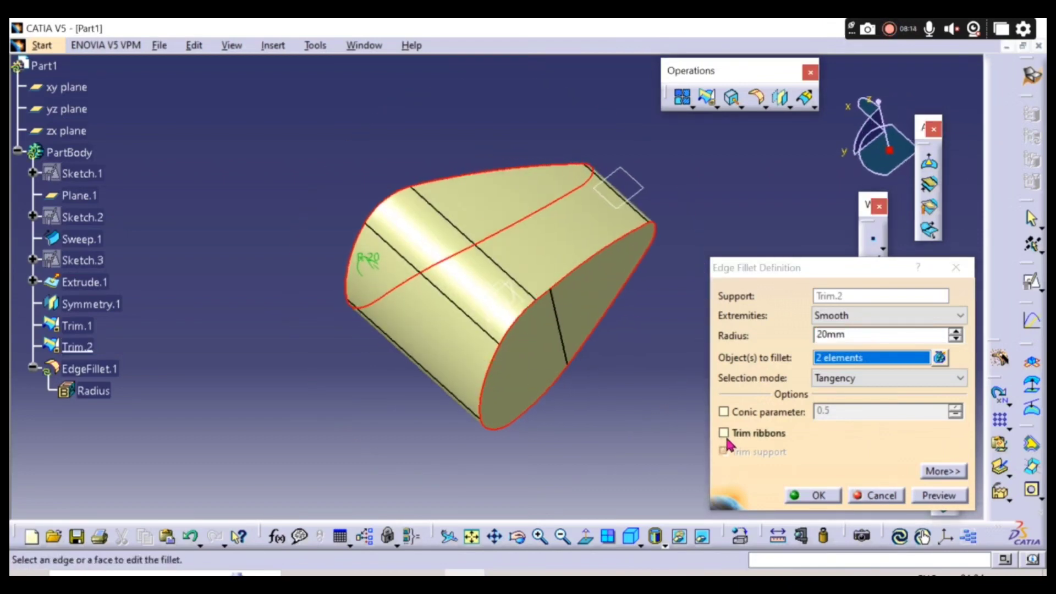
left_click(796, 498)
- Compare the filleted tank's side with the fuel tank reference photo in the browser, then return to CATIA
middle_click_drag(572, 453, 695, 319)
middle_click_drag(427, 467, 443, 420)
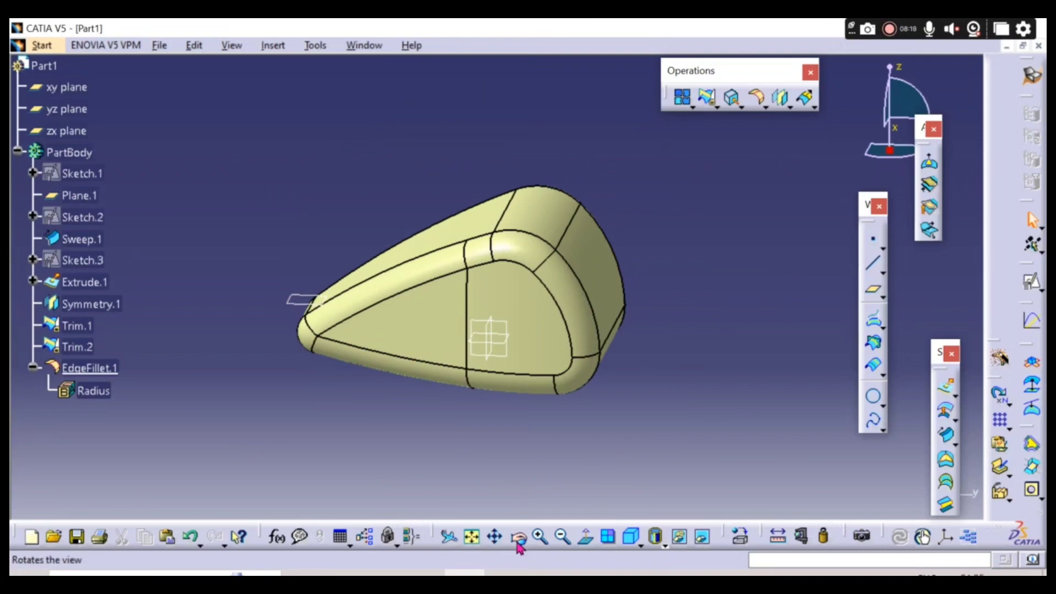
key("alt+Tab")
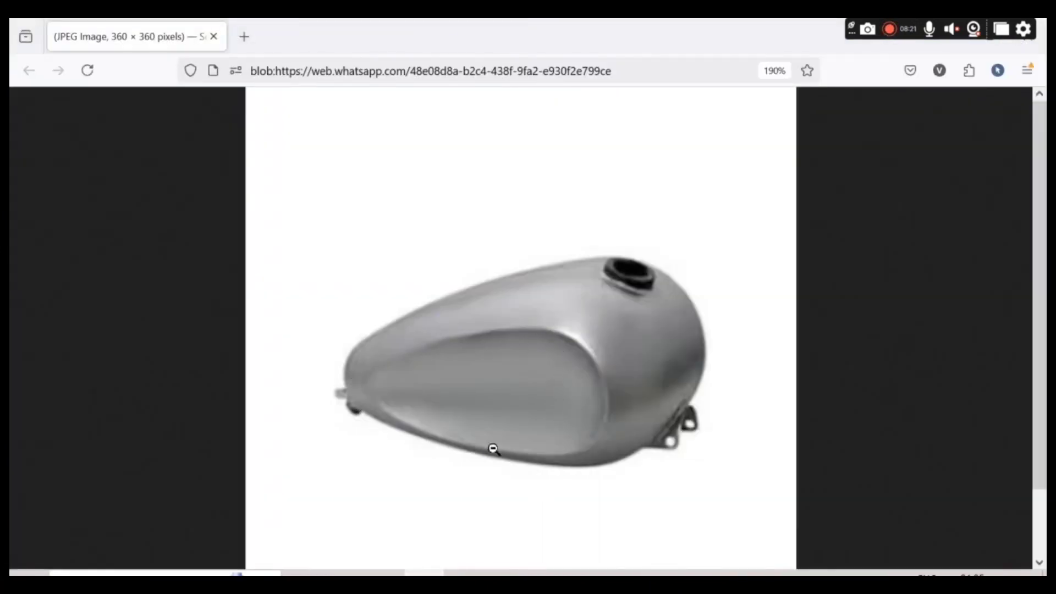
key("alt+Tab")
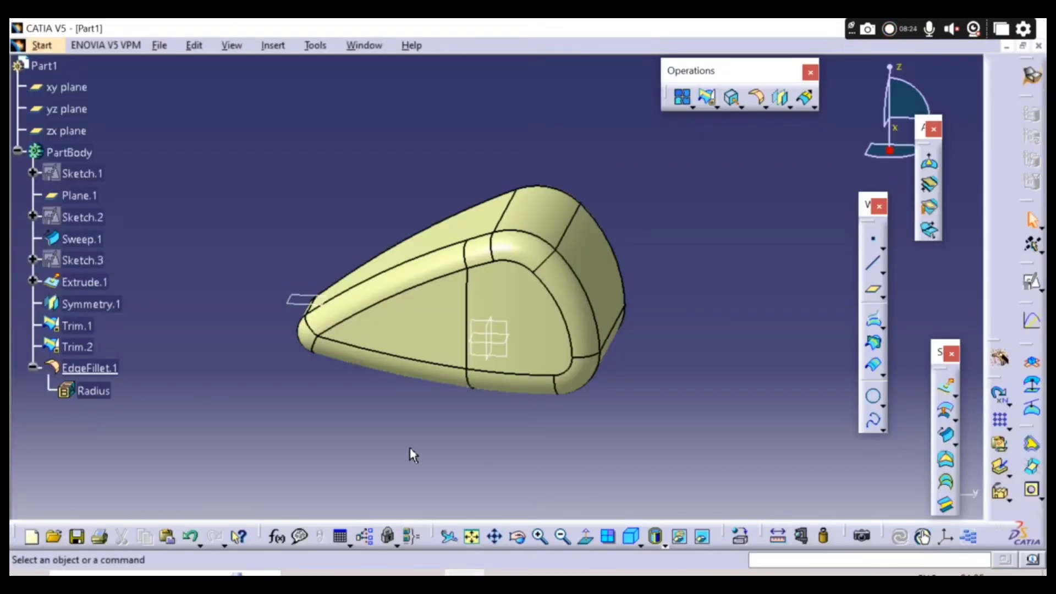
left_click(872, 289)
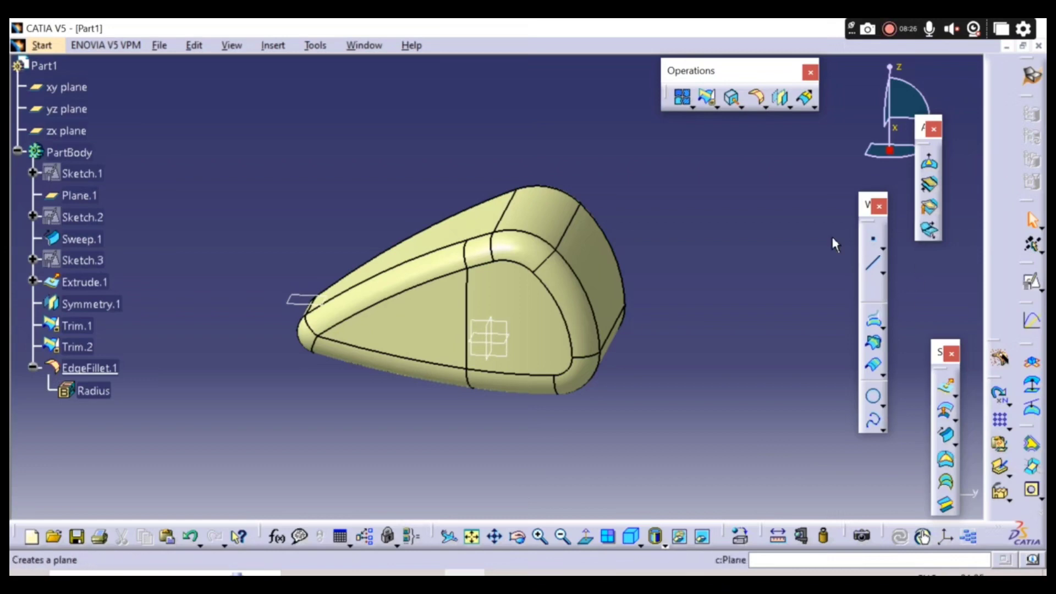
left_click(732, 99)
left_click(547, 374)
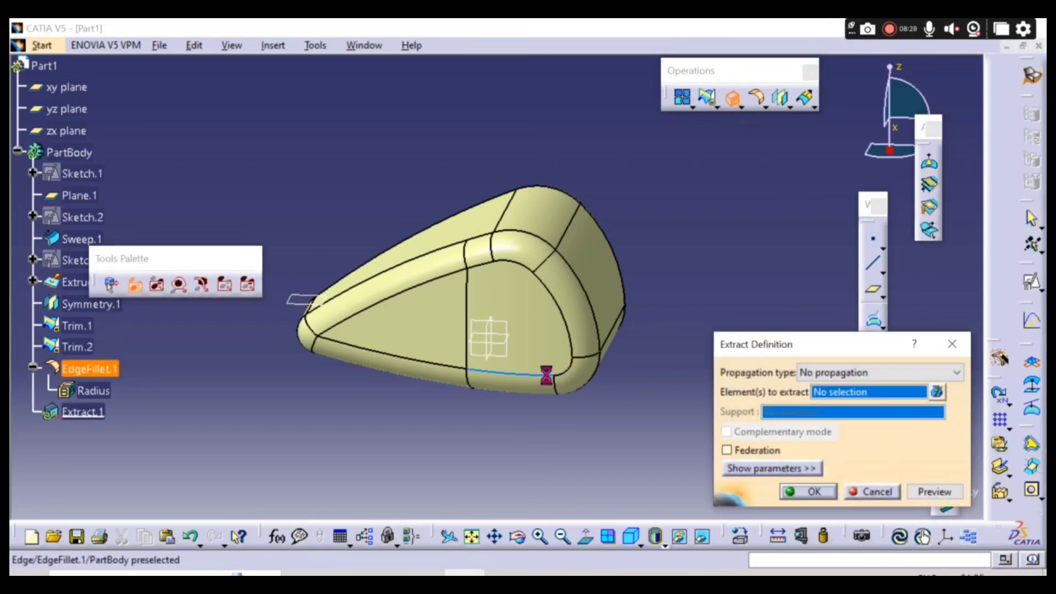
left_click(798, 378)
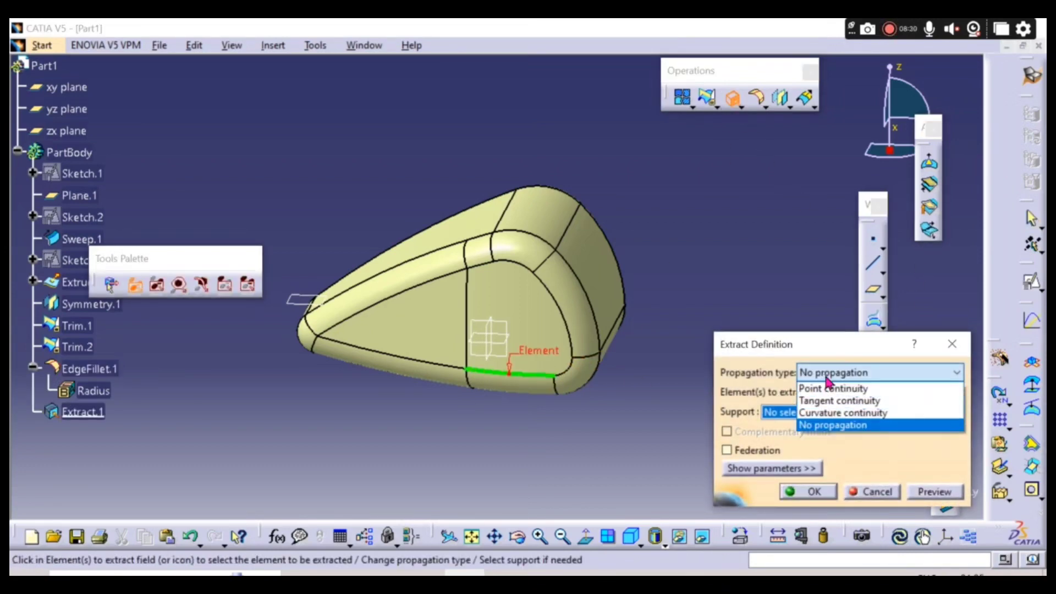
left_click(823, 400)
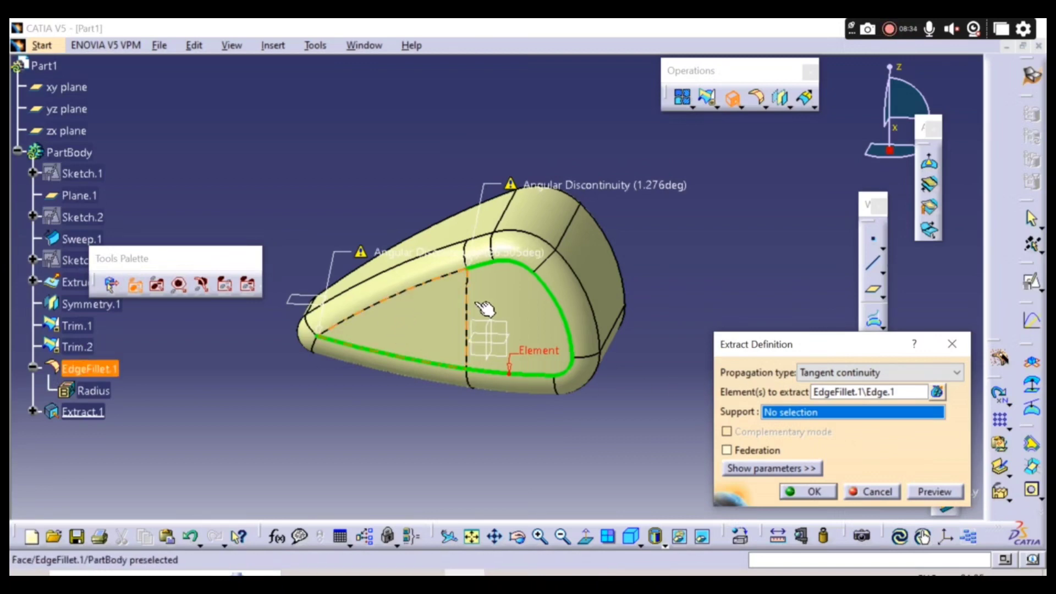
left_click(872, 372)
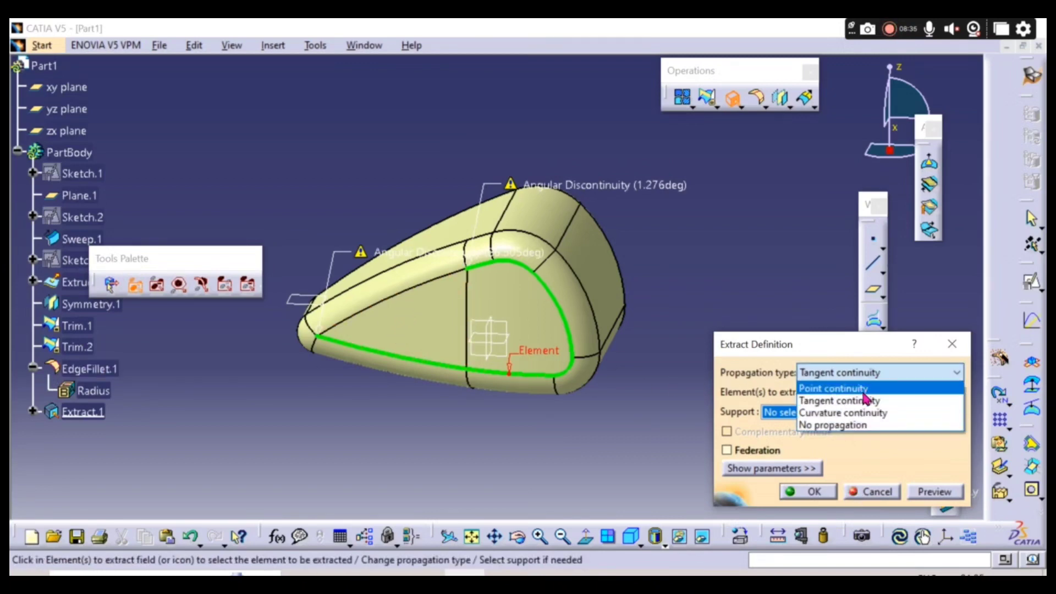
left_click(866, 388)
left_click(655, 346)
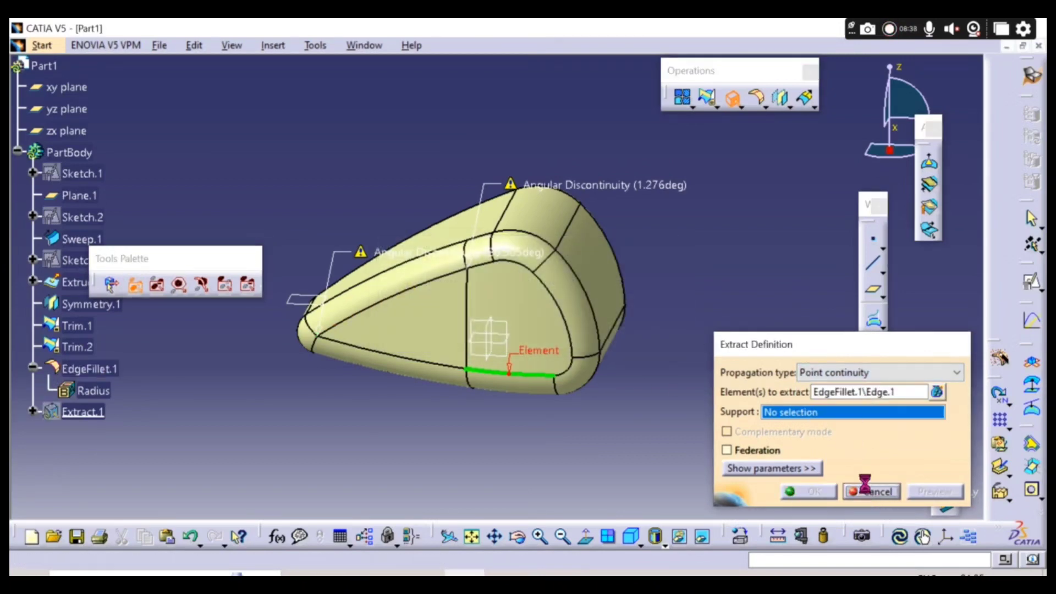
left_click(870, 490)
- Create a Multiple Extract of the seven inner fillet edges that outline one side wall, with no propagation
key("alt+Tab")
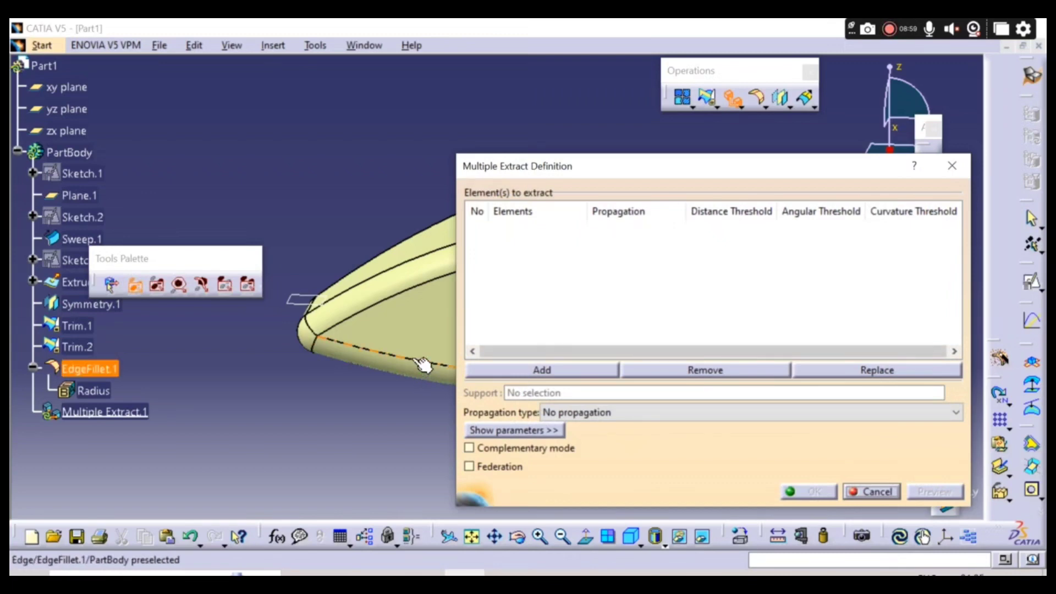
left_click(424, 364)
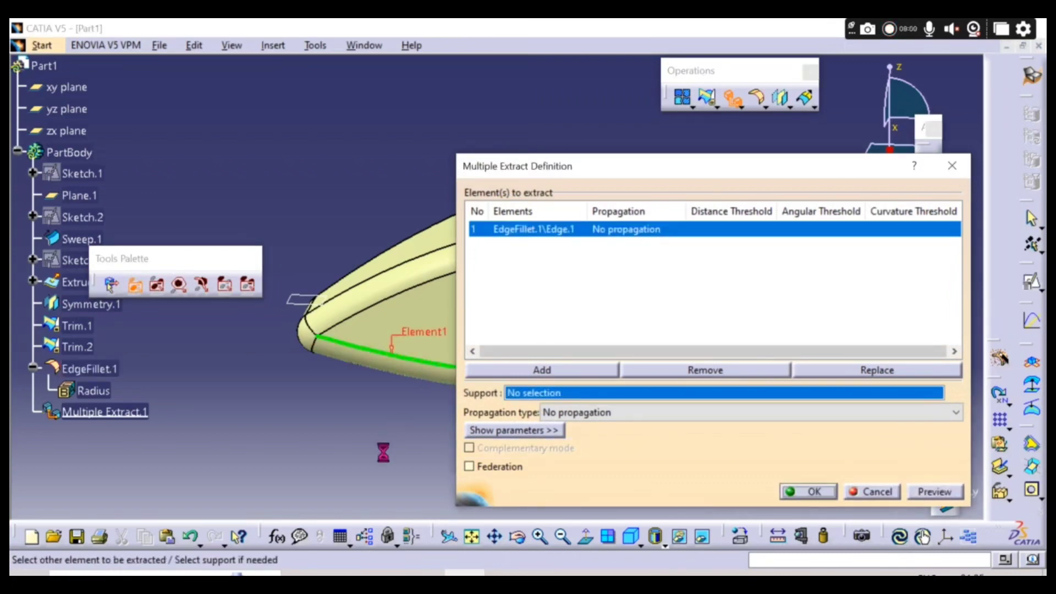
middle_click_drag(382, 448, 306, 407)
left_click(264, 371)
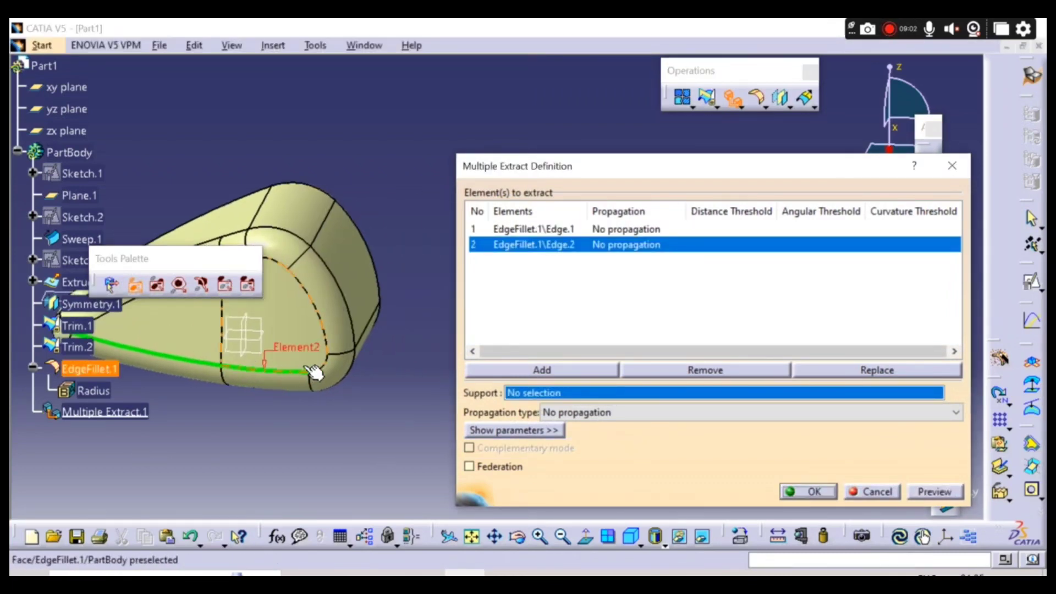
left_click(325, 341)
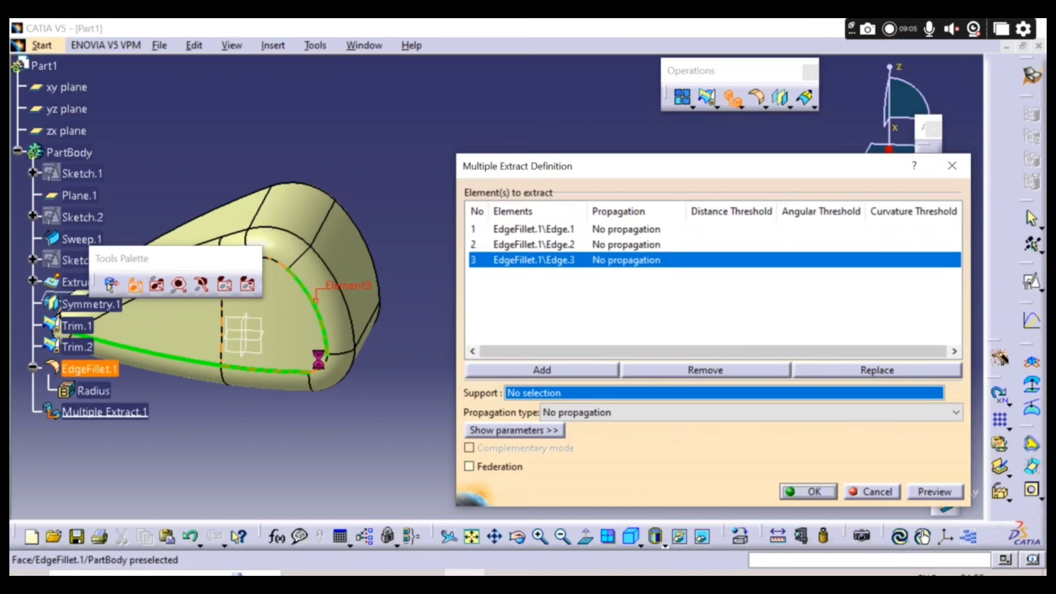
middle_click_drag(351, 374, 403, 445)
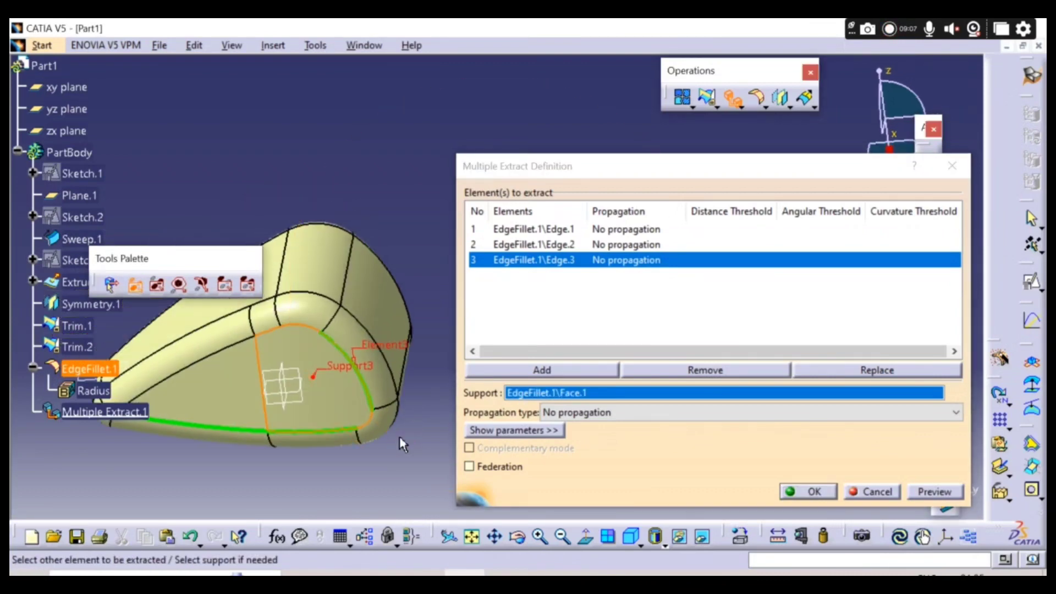
left_click(300, 328)
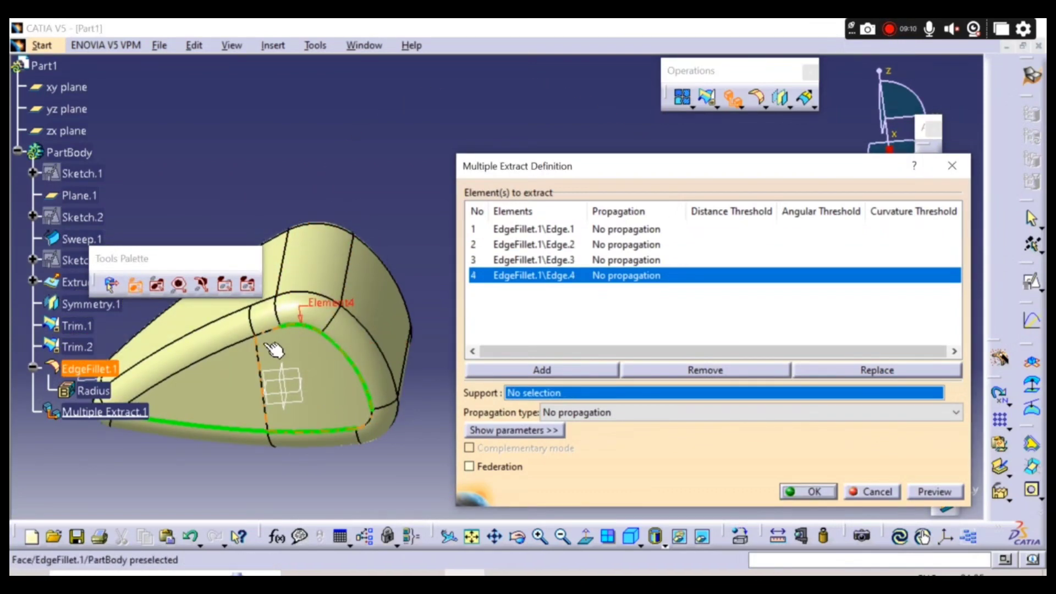
left_click(241, 344)
left_click(265, 332)
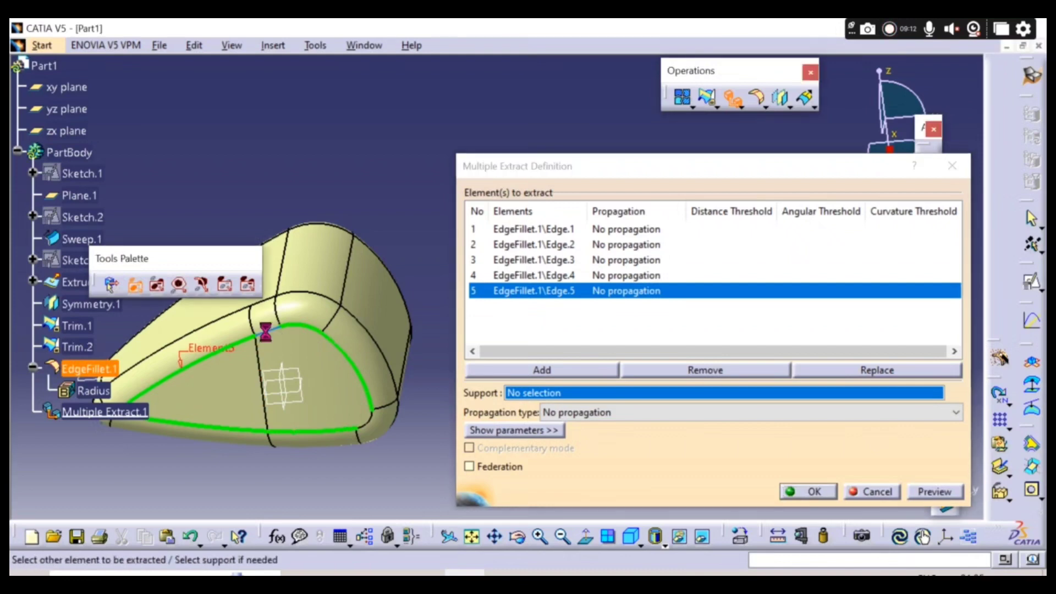
middle_click_drag(377, 248, 387, 285)
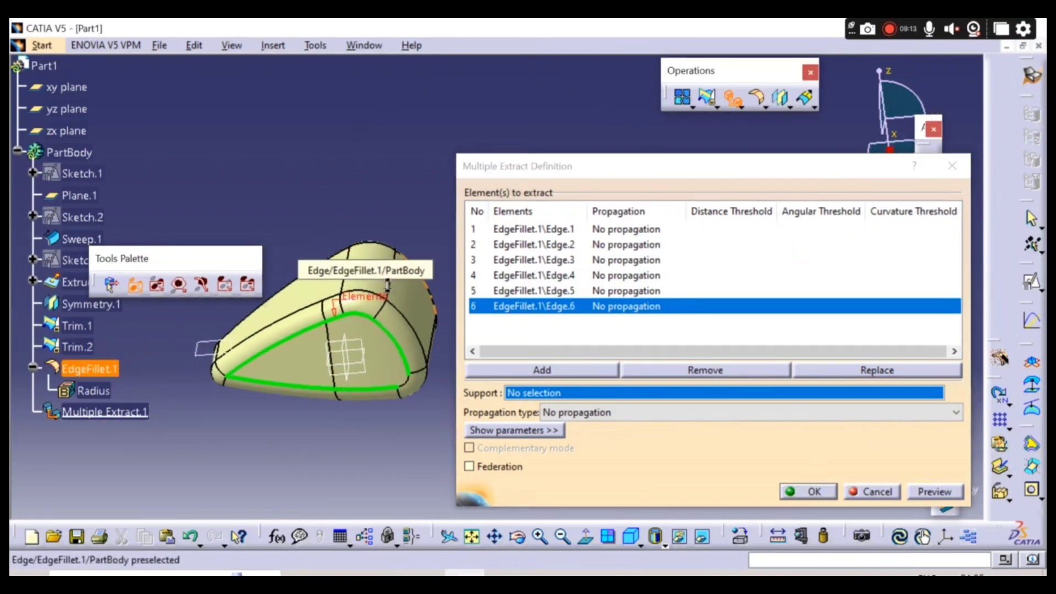
left_click(409, 388)
middle_click_drag(410, 389, 621, 447)
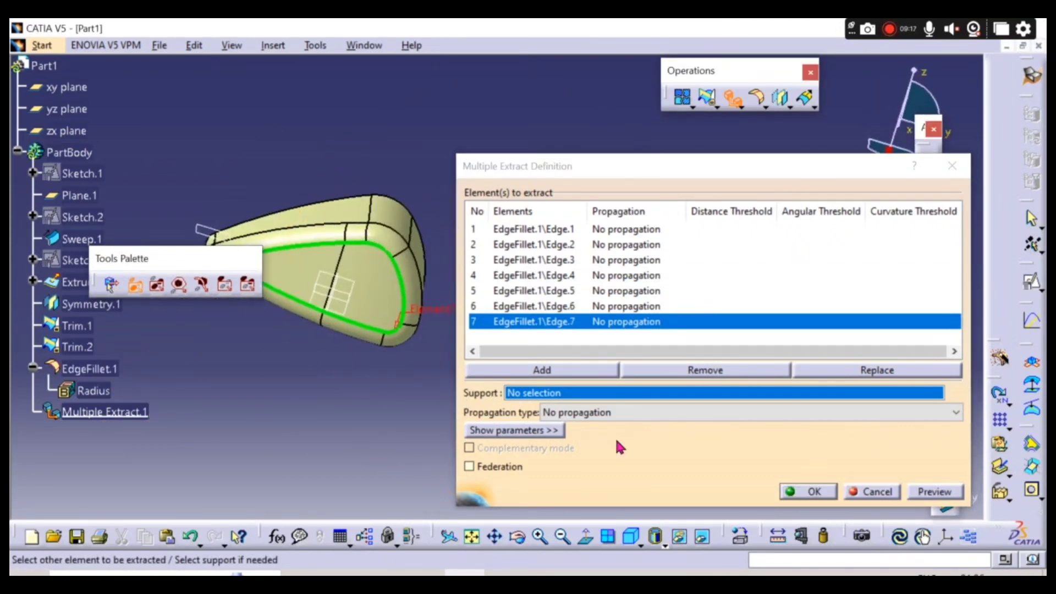
left_click(810, 492)
- Start an extruded surface from the Multiple Extract.1 side contour, using the X component as its direction
middle_click_drag(627, 366, 511, 341)
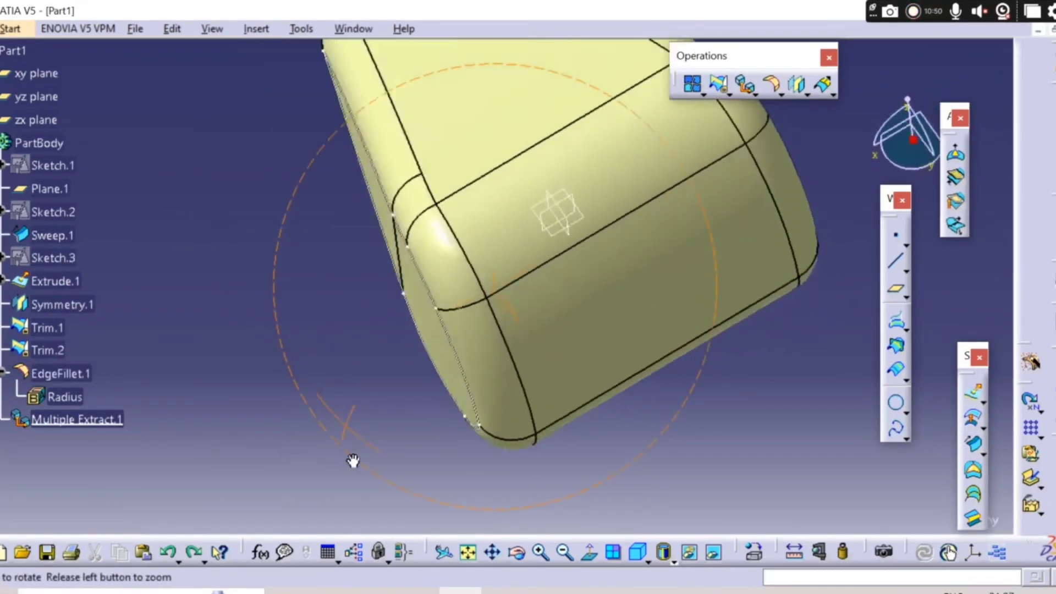
middle_click_drag(364, 450, 613, 419)
middle_click_drag(324, 432, 401, 397)
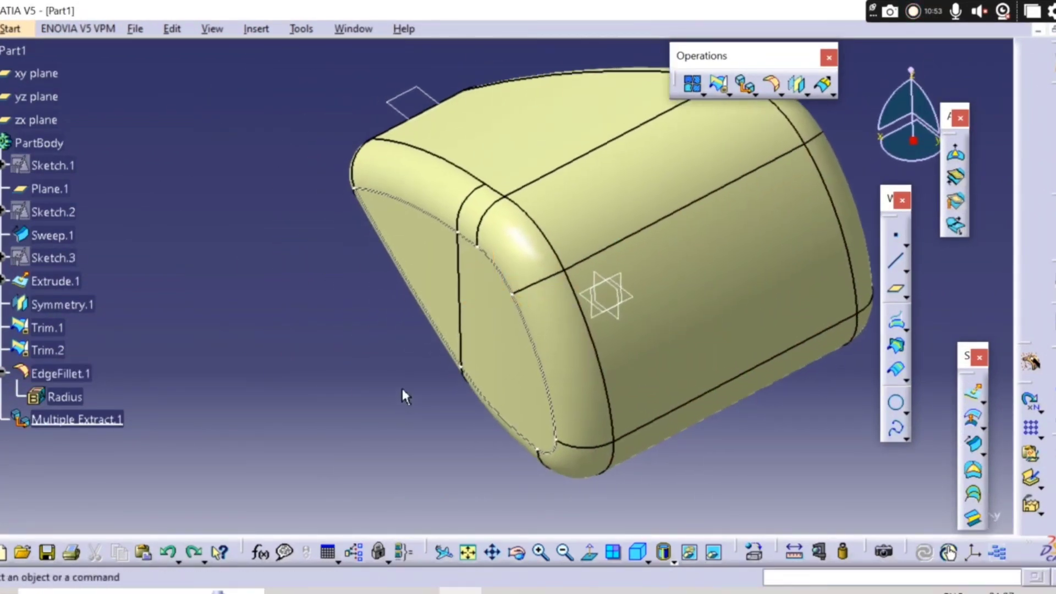
middle_click_drag(238, 472, 485, 297)
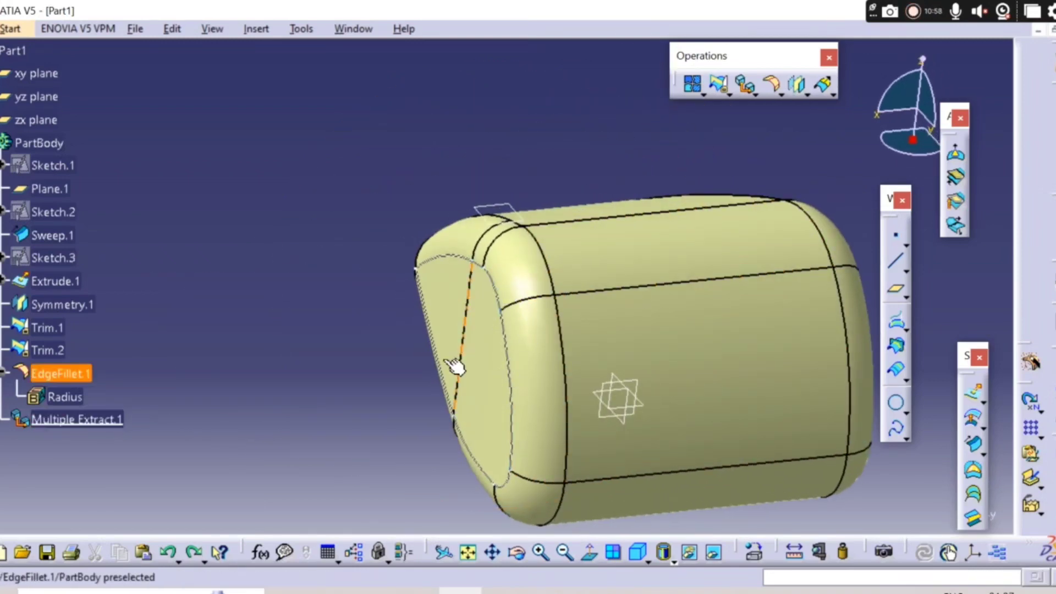
middle_click_drag(455, 365, 661, 360)
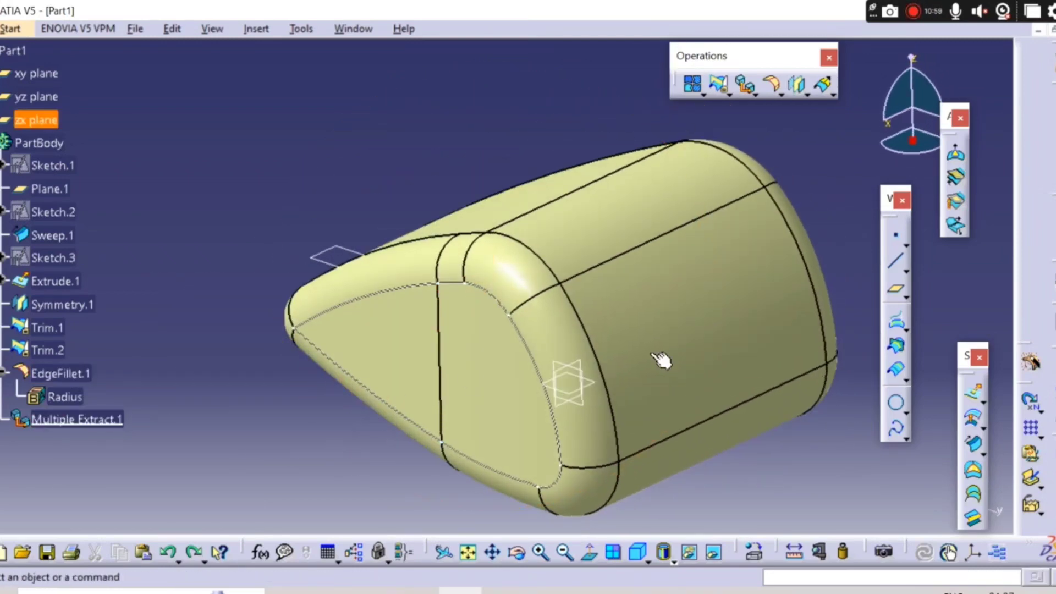
left_click(974, 404)
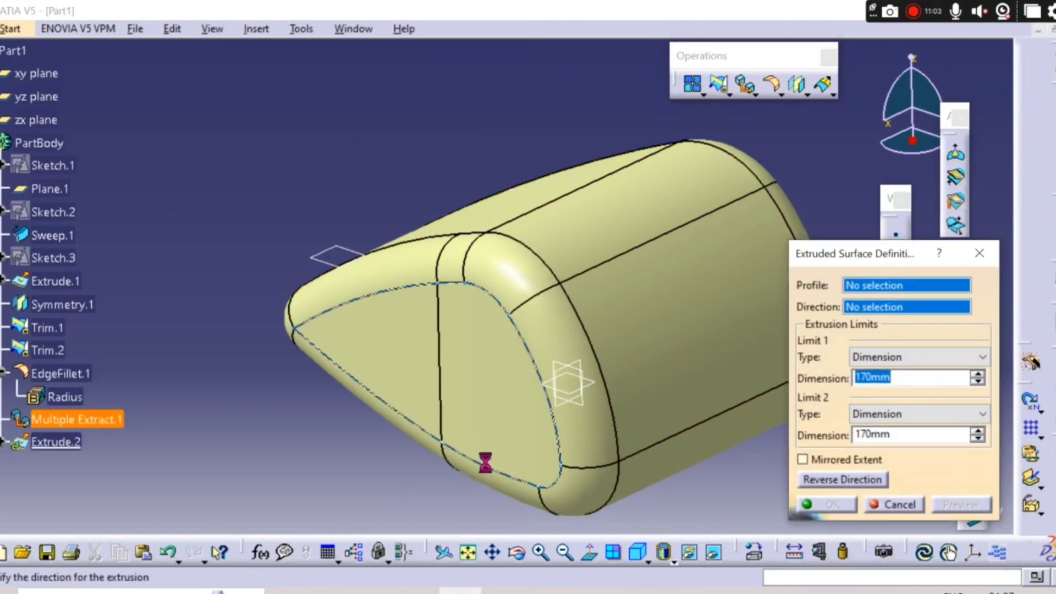
middle_click_drag(297, 408, 328, 368)
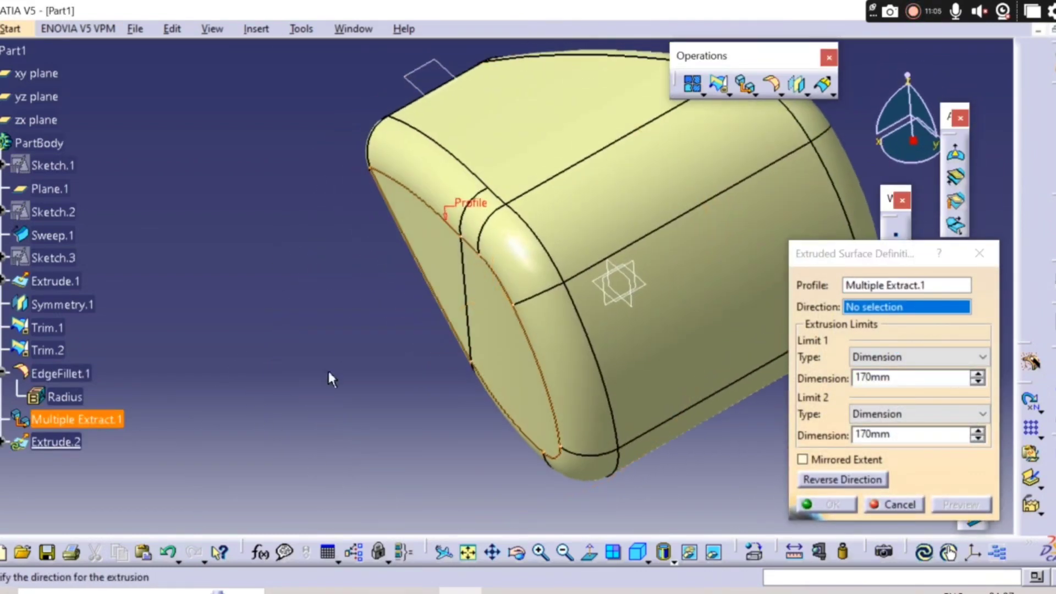
right_click(873, 308)
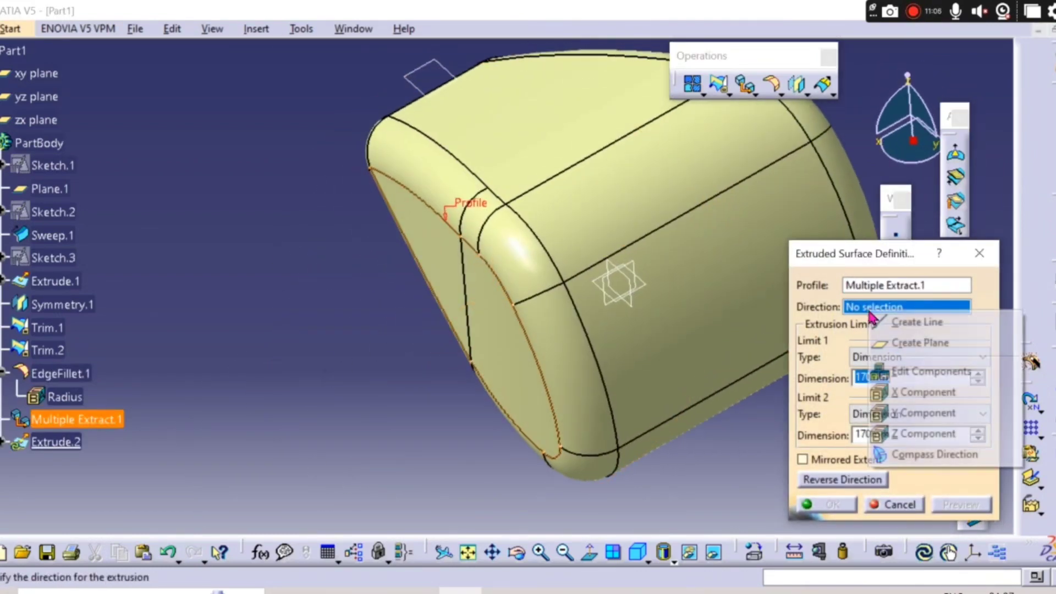
left_click(913, 392)
- Set the side contour extrusion to 34 mm outward for Limit 1 and 5 mm inward for Limit 2, and create the surface
middle_click_drag(502, 498, 404, 330)
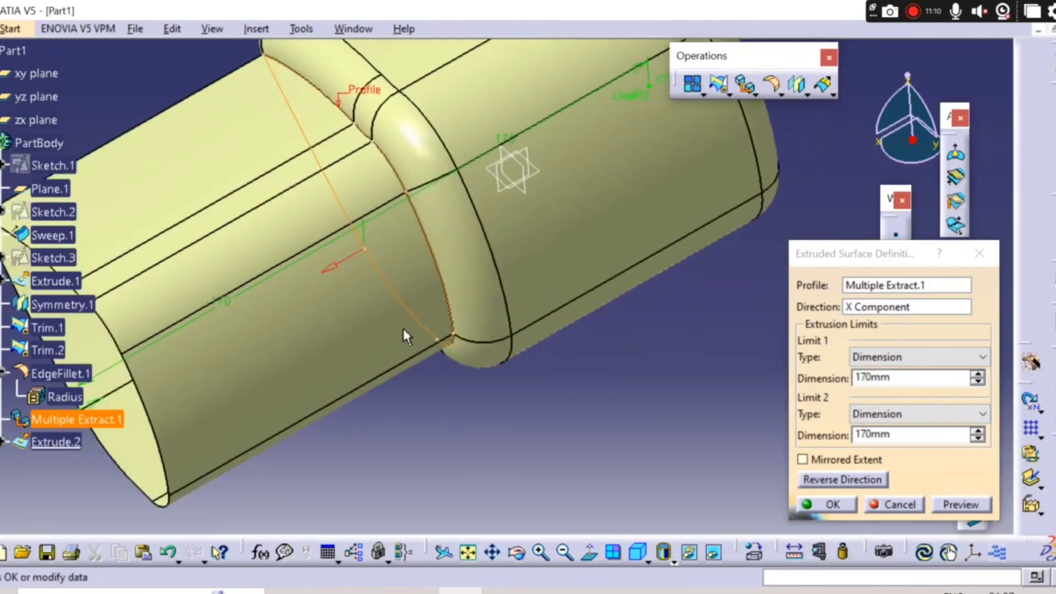
middle_click_drag(329, 382, 463, 420)
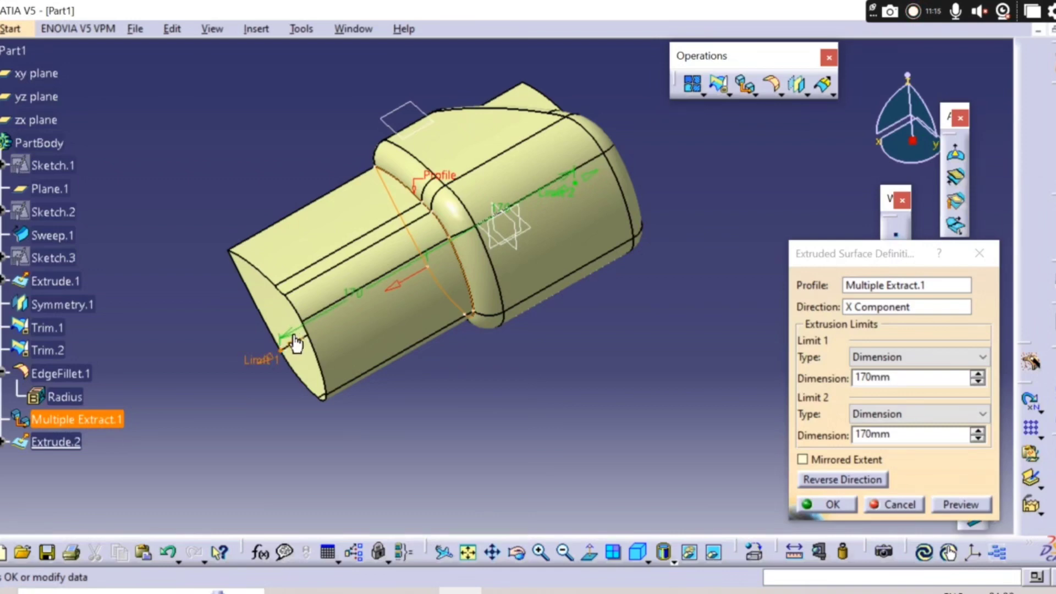
left_click_drag(296, 354, 418, 302)
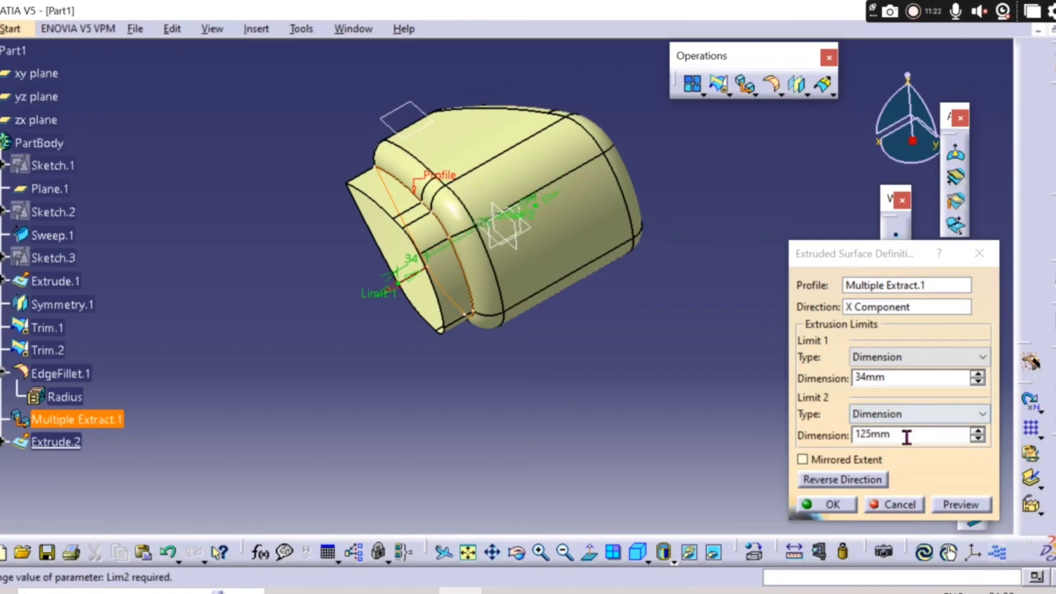
left_click_drag(907, 437, 830, 438)
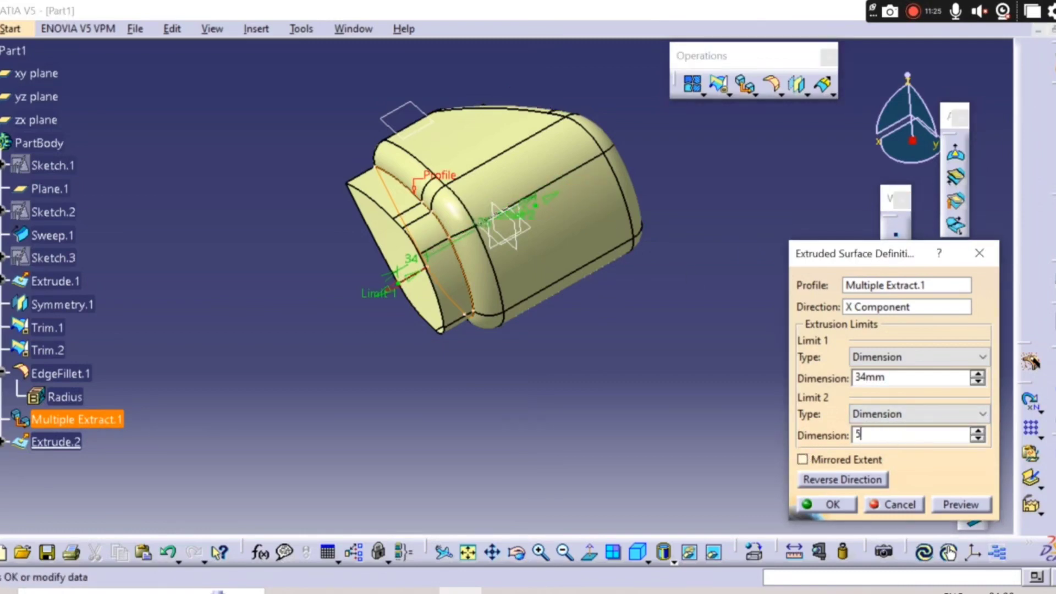
left_click(833, 505)
- Mirror Extrude.2 to the opposite side of the tank with a Symmetry about the yz plane
middle_click_drag(678, 377, 385, 356)
left_click(648, 187)
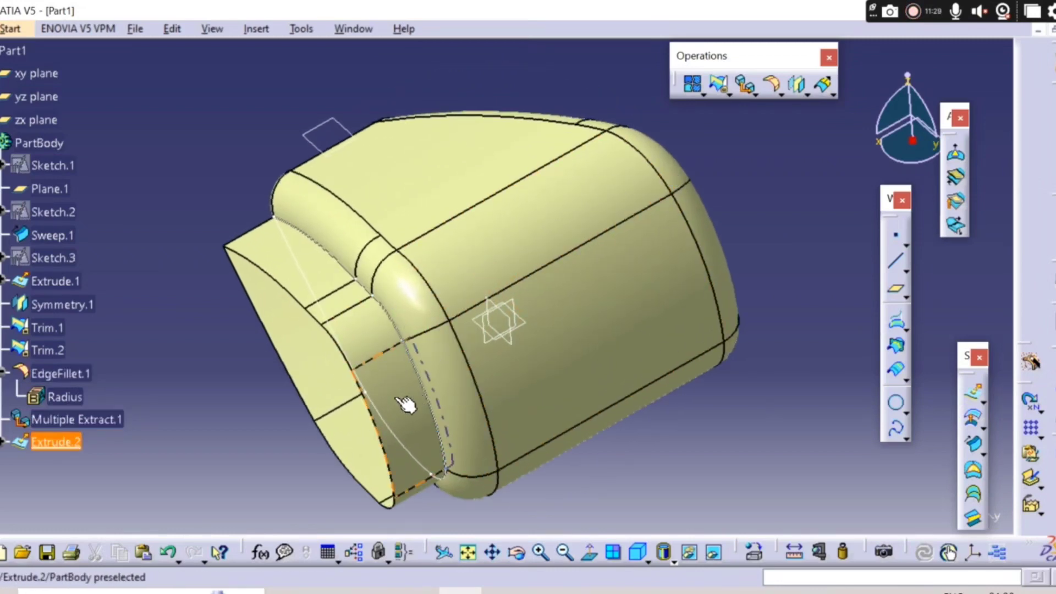
left_click(75, 440, "ctrl")
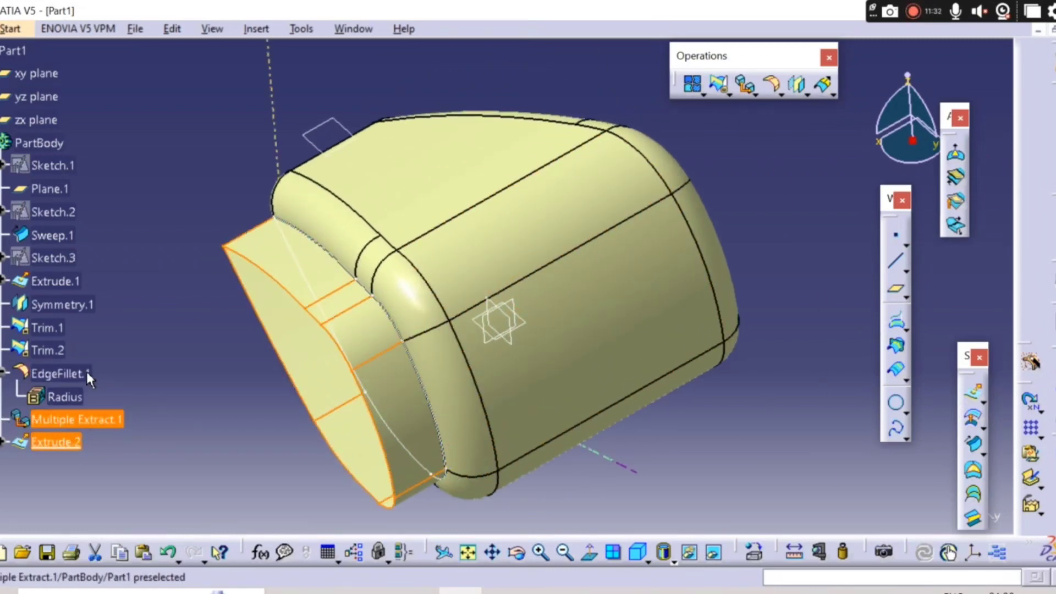
left_click(254, 28)
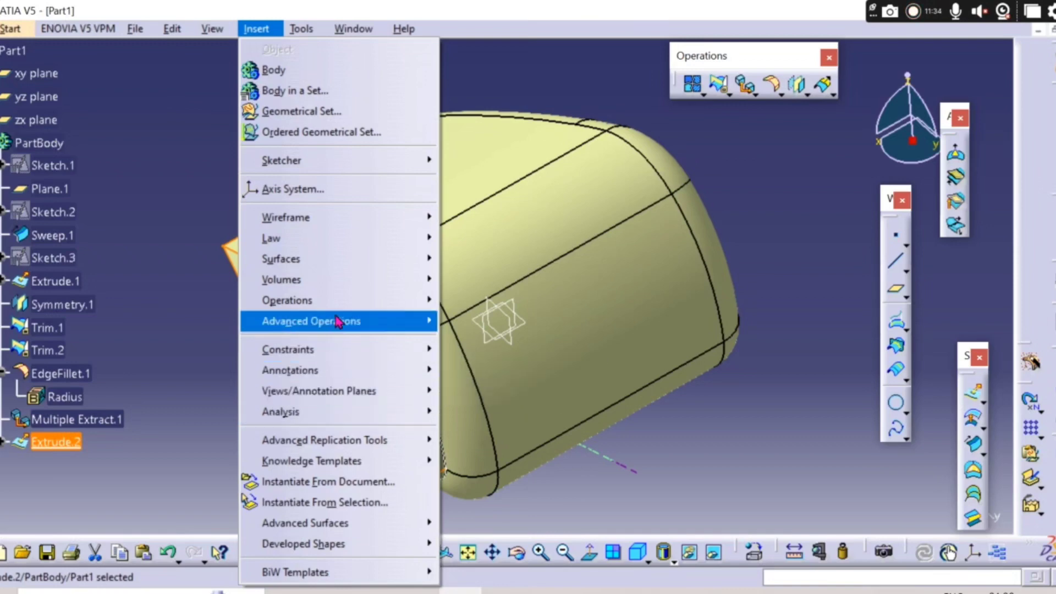
mouse_move(337, 312)
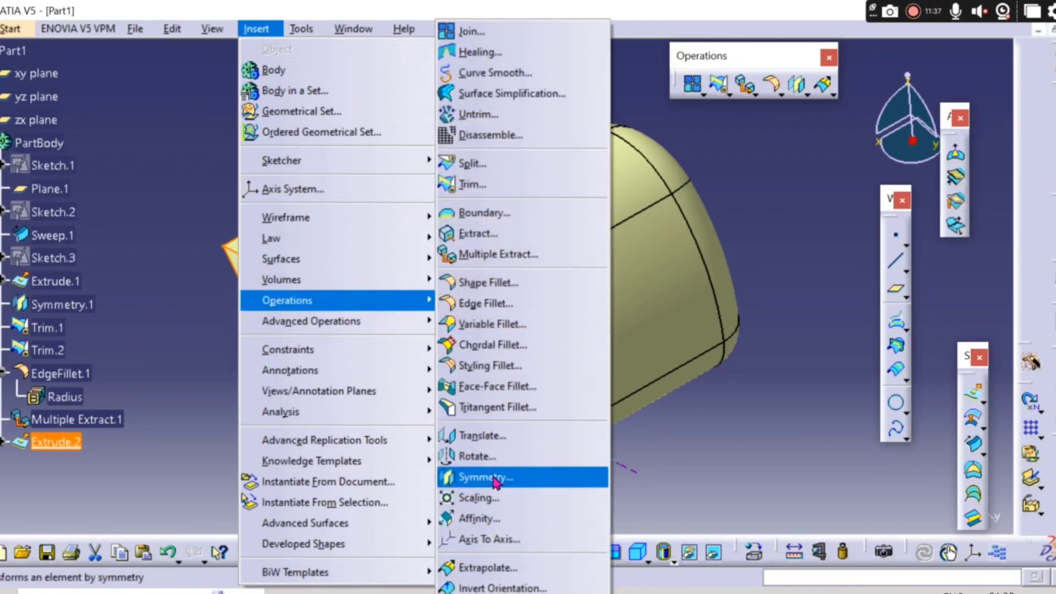
left_click(467, 475)
left_click(512, 324)
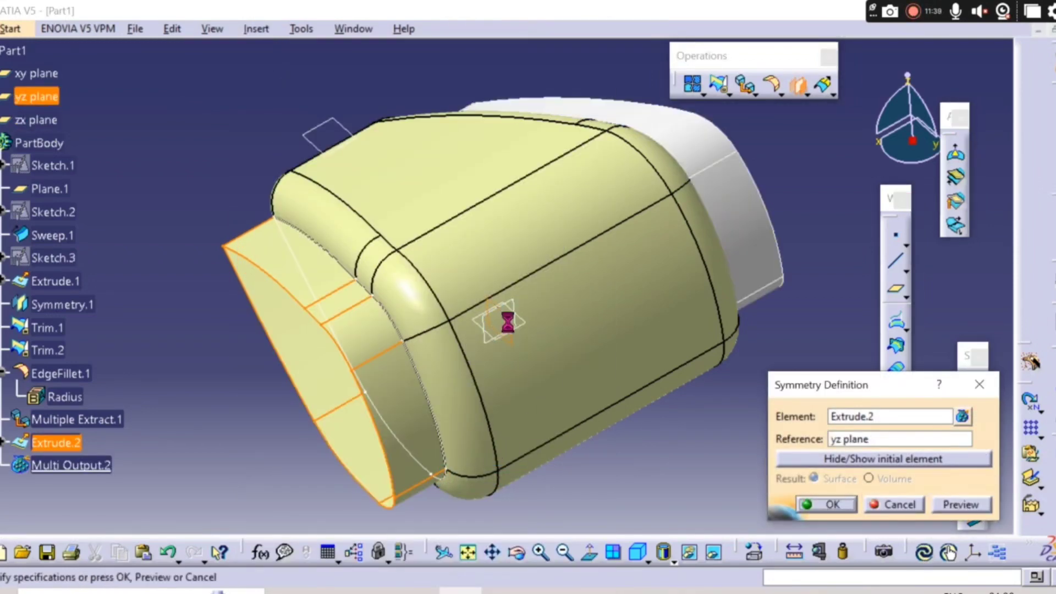
left_click(831, 506)
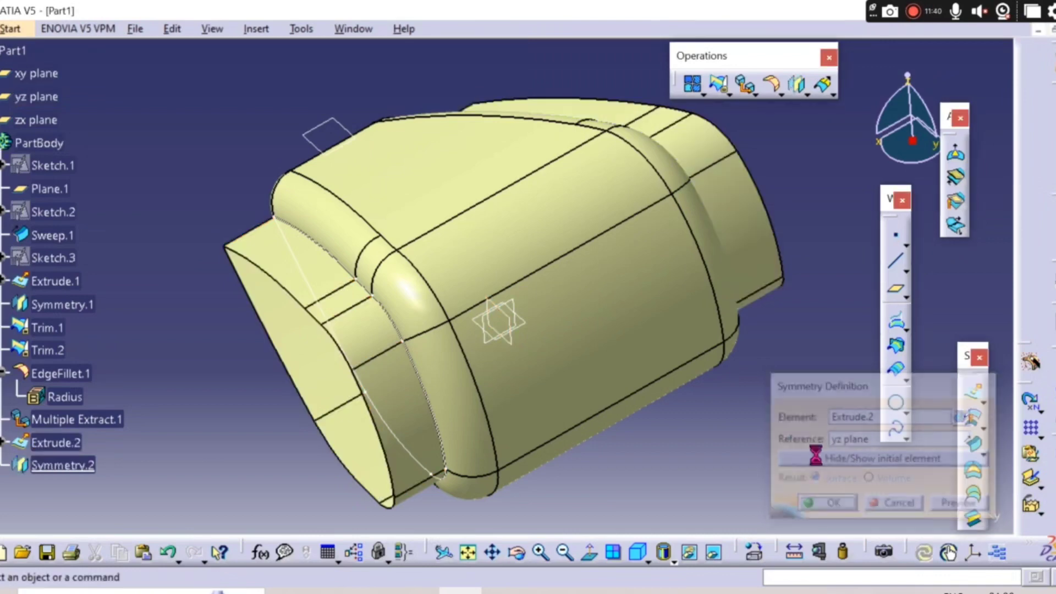
- Trim EdgeFillet.1 with Extrude.2, switching the kept side to the inward rim, and hide Multiple Extract.1
left_click(717, 85)
left_click(420, 271)
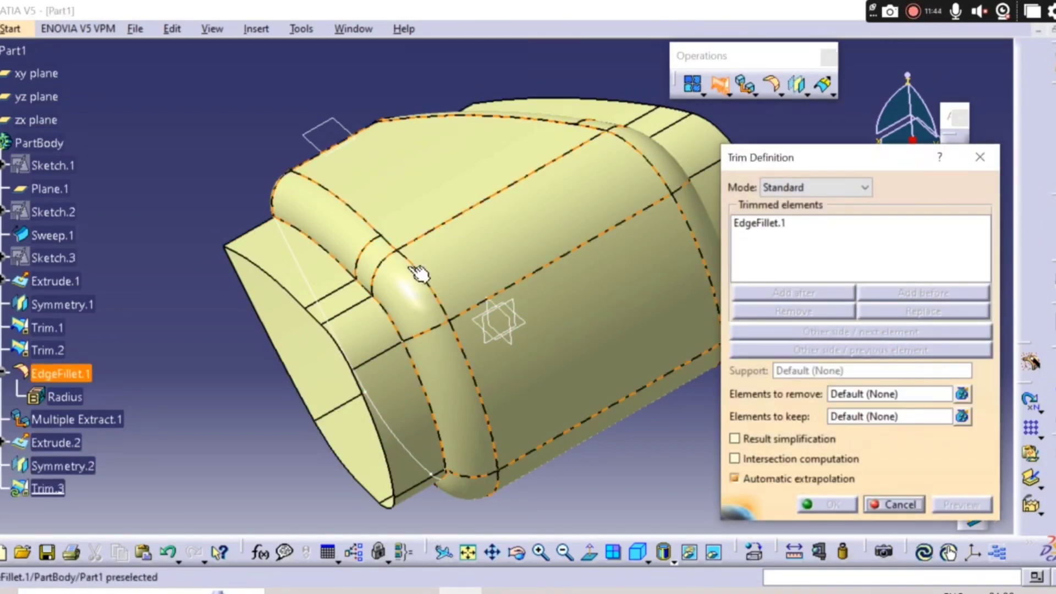
right_click(53, 415)
left_click(127, 469)
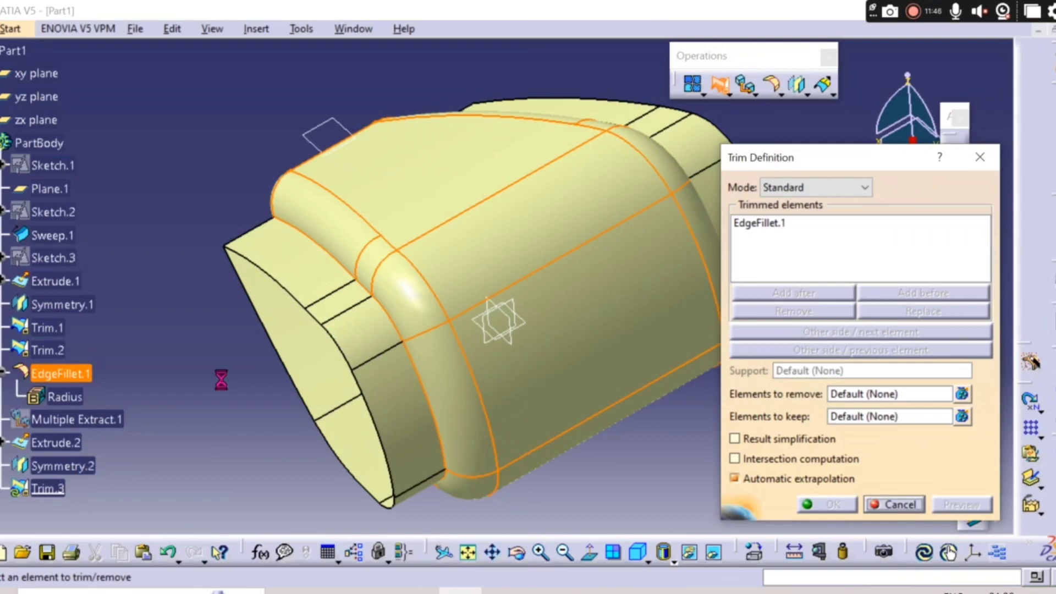
left_click(313, 281)
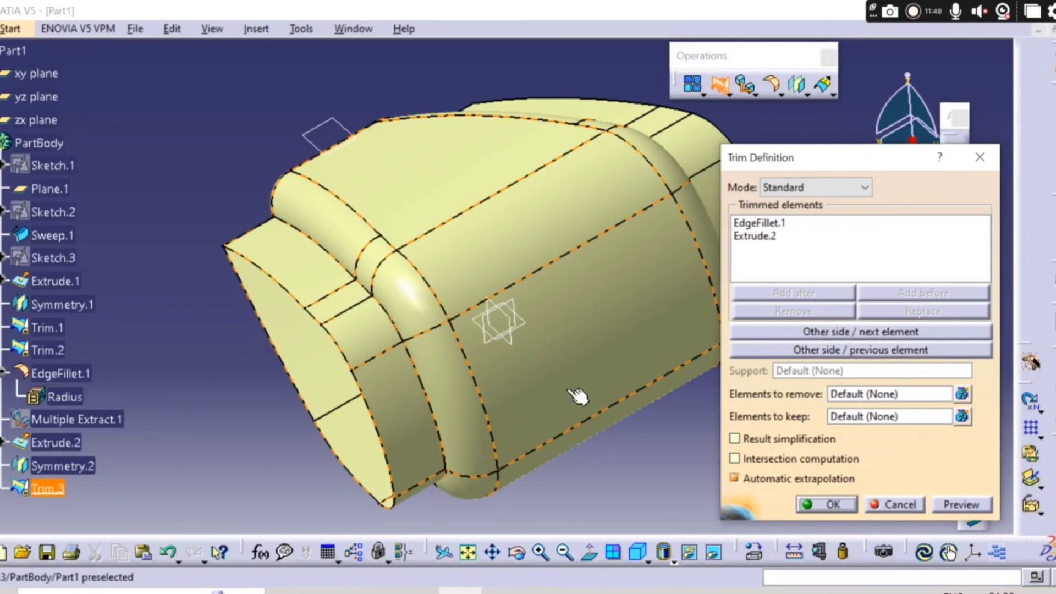
middle_click_drag(313, 413, 355, 308)
middle_click_drag(508, 283, 373, 330)
left_click(842, 353)
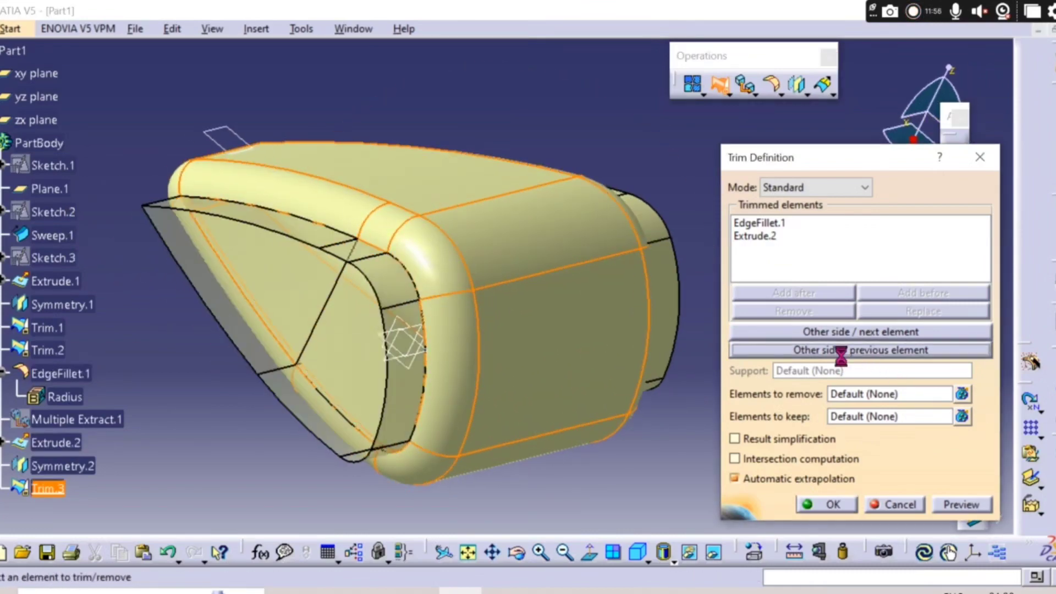
middle_click_drag(691, 388, 583, 435)
left_click(820, 505)
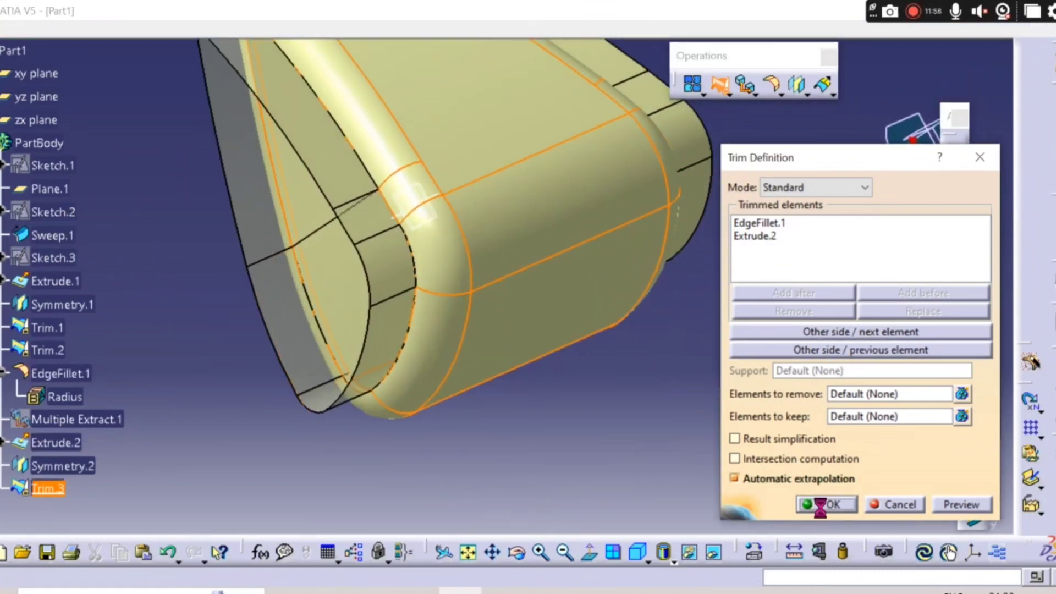
- Trim Trim.3 with Symmetry.2 on the opposite side, switching the kept side so only the inward rim remains
middle_click_drag(774, 442, 803, 168)
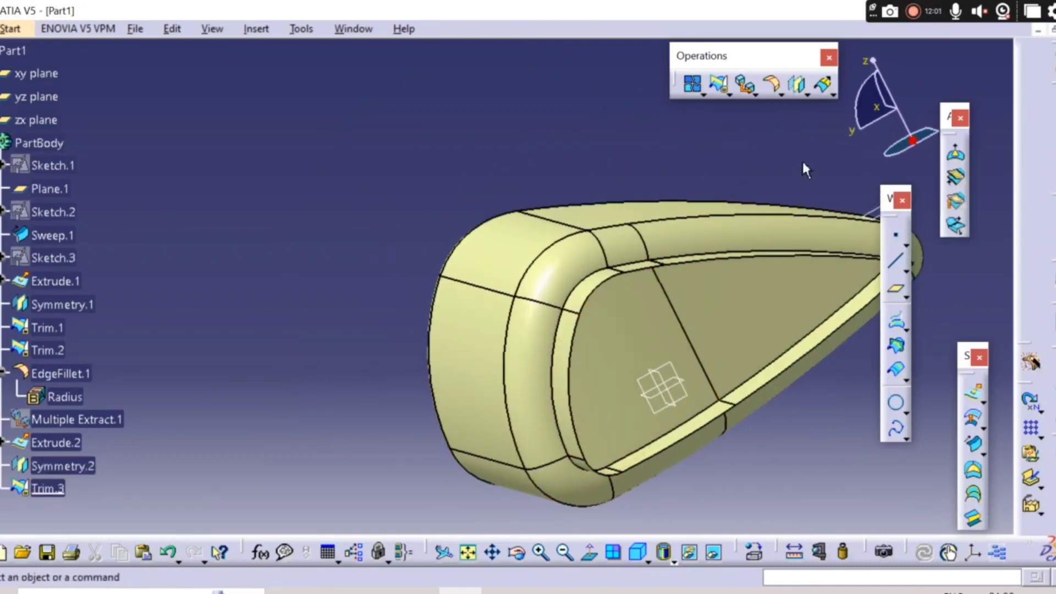
left_click(579, 275)
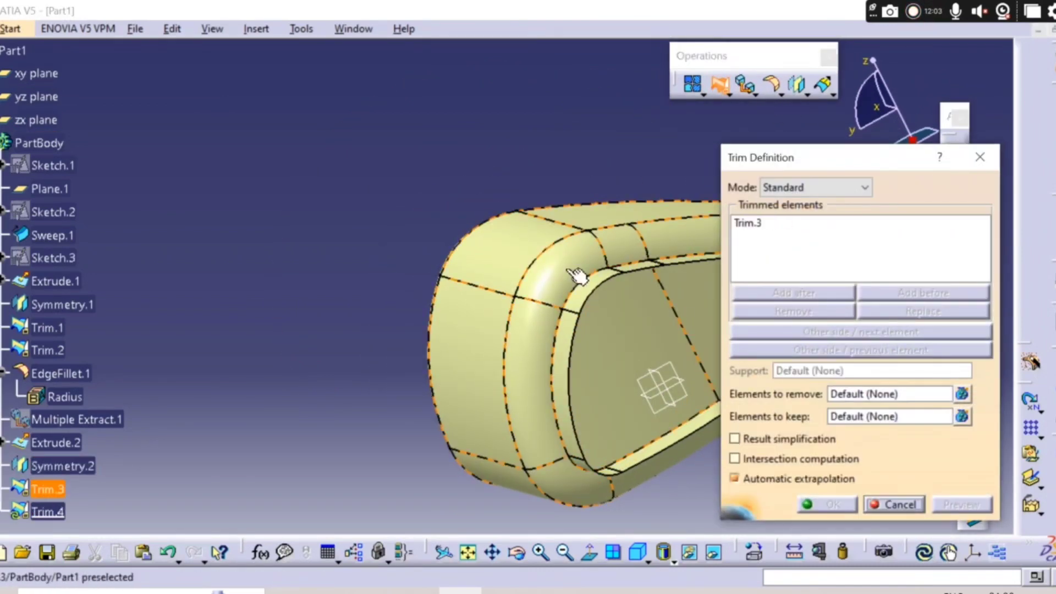
middle_click_drag(468, 322, 682, 352)
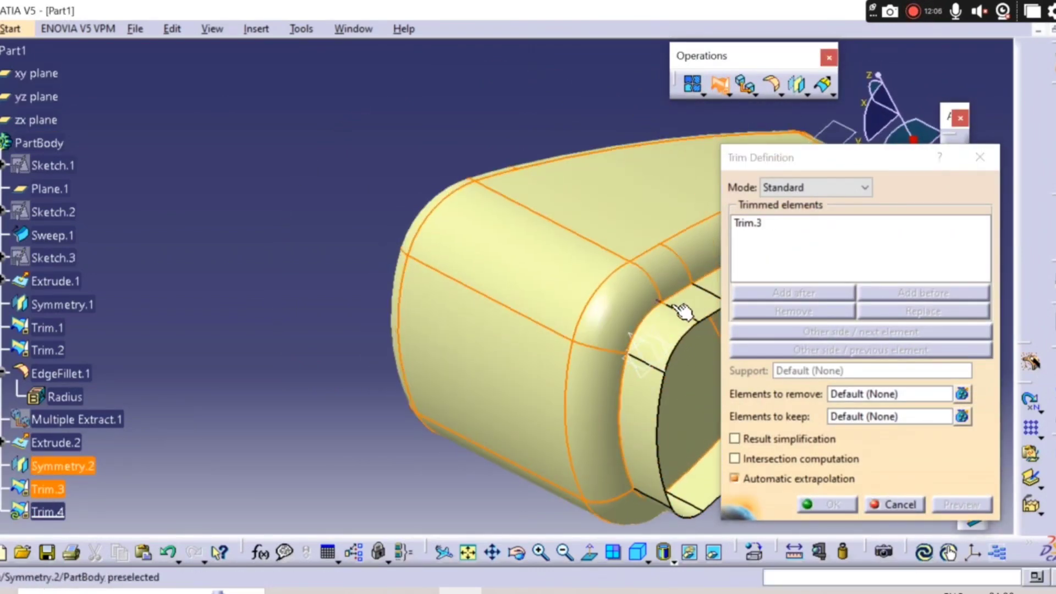
left_click(710, 314)
middle_click_drag(709, 315, 440, 237)
left_click(861, 351)
left_click(827, 504)
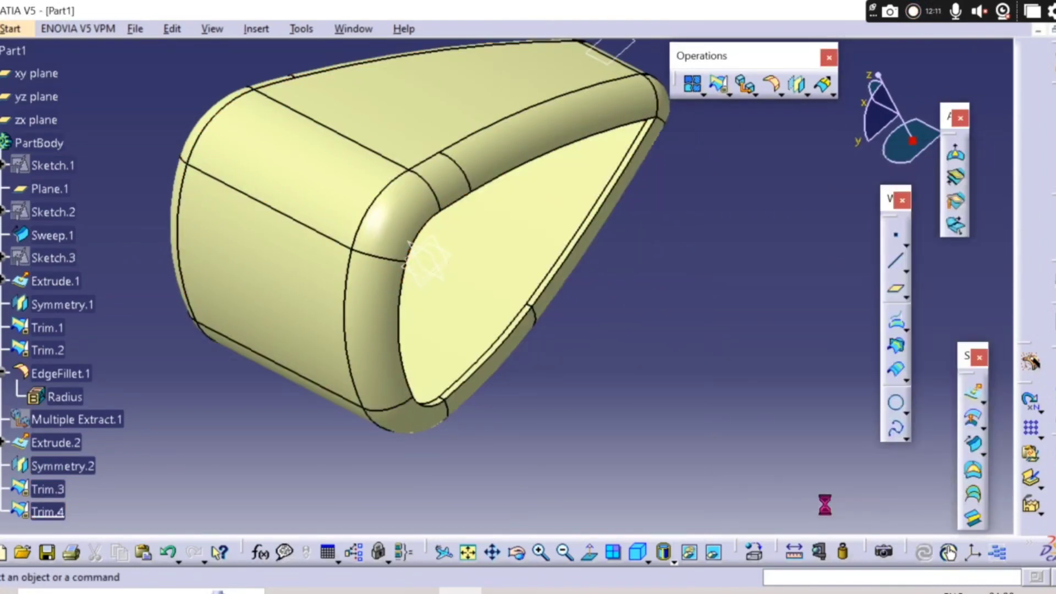
- Start a Fill surface for one side opening, picking the first four inner rim edges of Trim.4 as its boundary
middle_click_drag(621, 440, 464, 488)
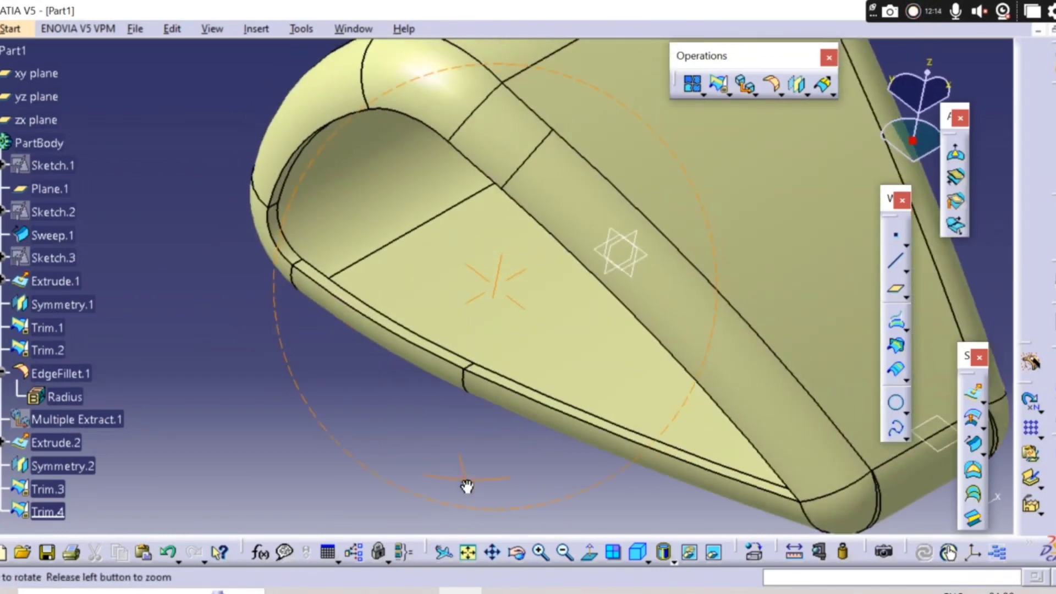
left_click(968, 483)
left_click(557, 400)
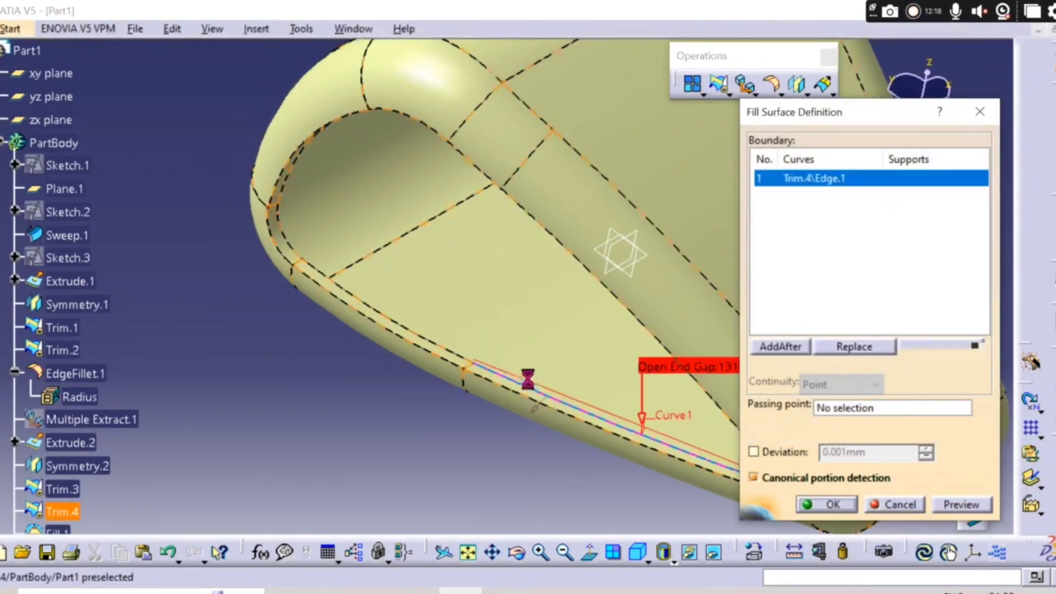
left_click(377, 301)
middle_click_drag(376, 429, 338, 312)
left_click(341, 304)
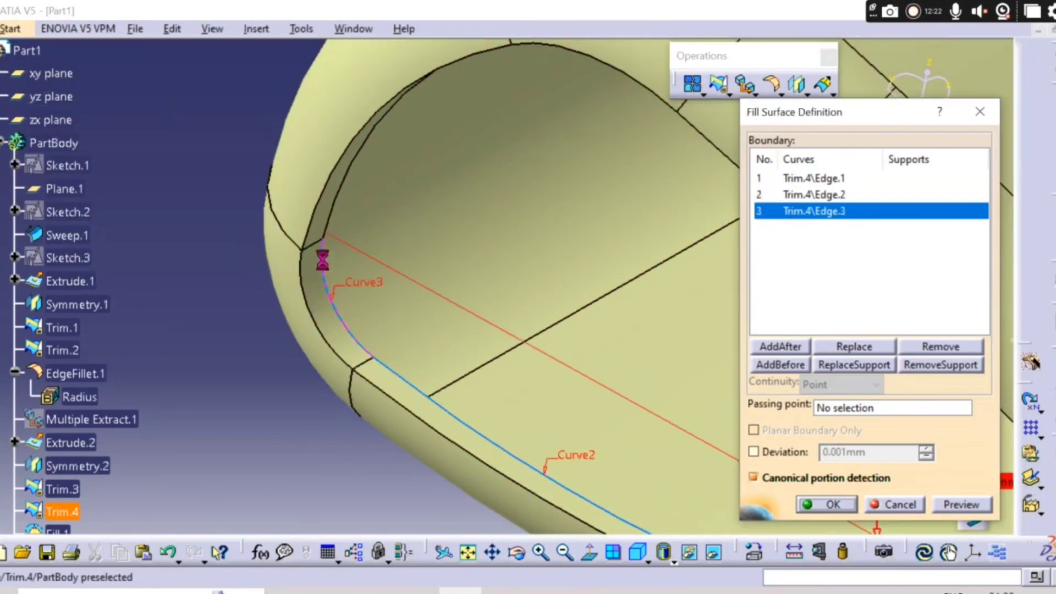
left_click(347, 205)
- Add the remaining three inner rim edges to close the fill boundary, and create the recessed side panel
middle_click_drag(441, 299, 418, 249)
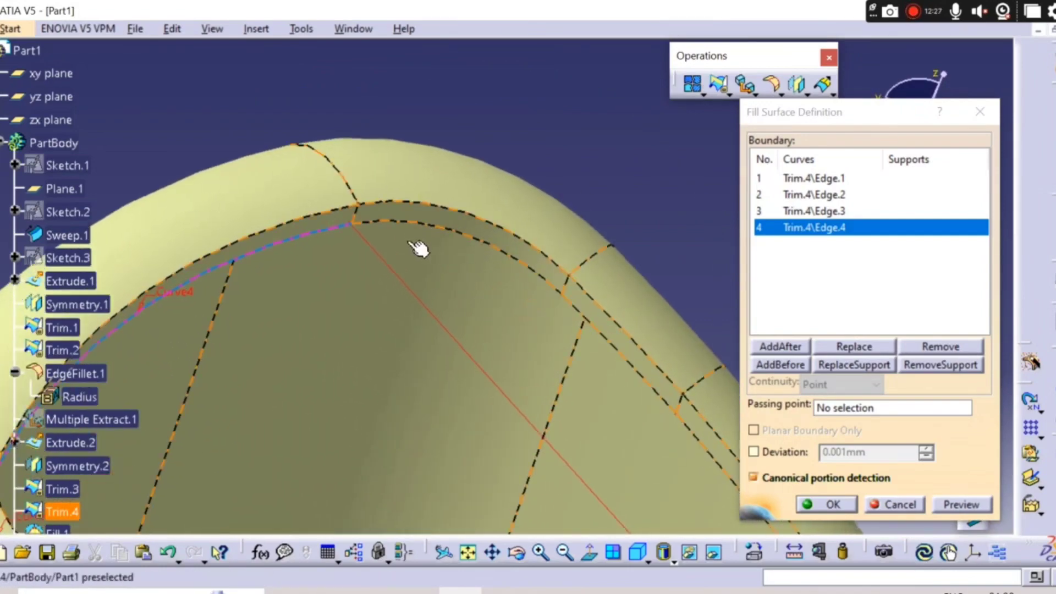
left_click(419, 228)
middle_click_drag(533, 332, 600, 323)
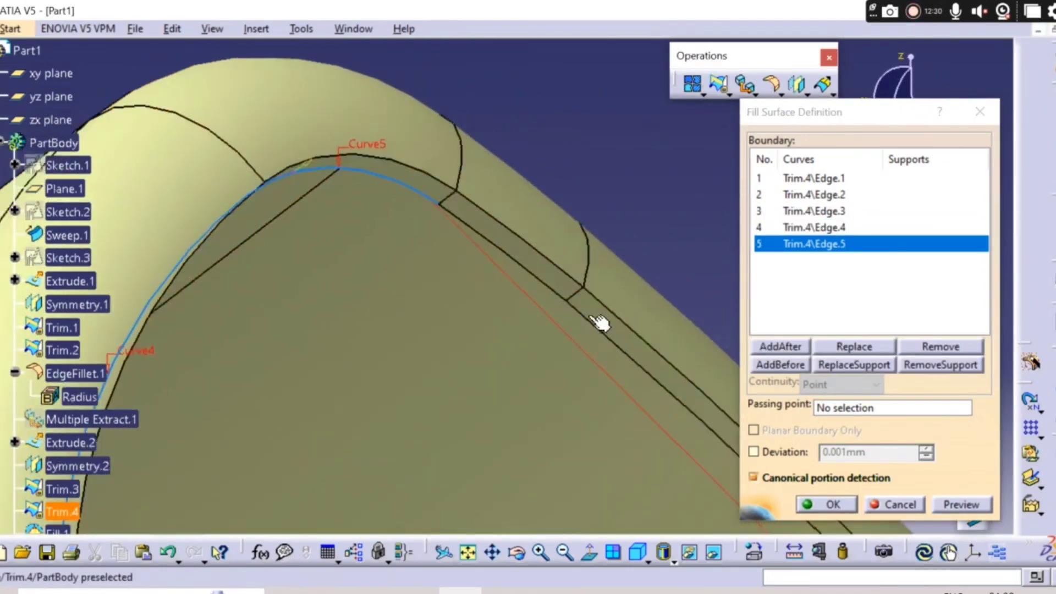
left_click(498, 246)
middle_click_drag(498, 246, 468, 279)
left_click(685, 374)
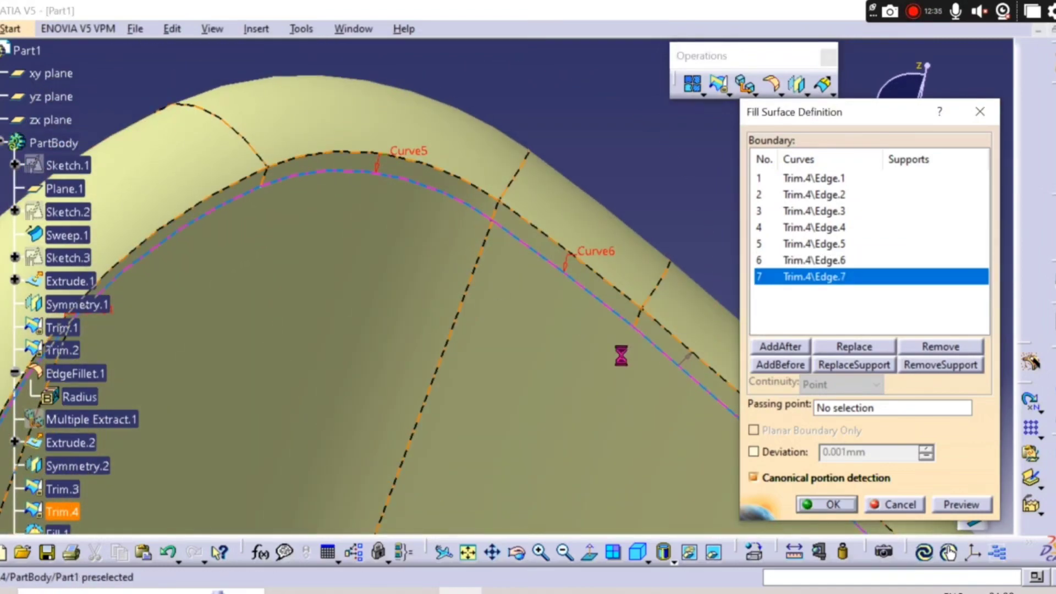
middle_click_drag(620, 353, 456, 409)
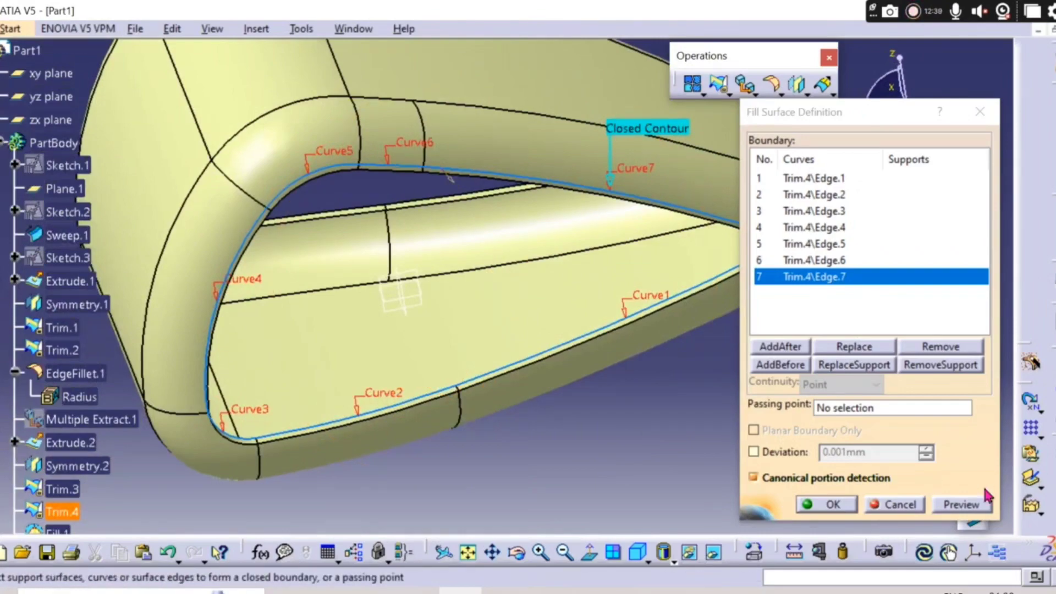
left_click(818, 508)
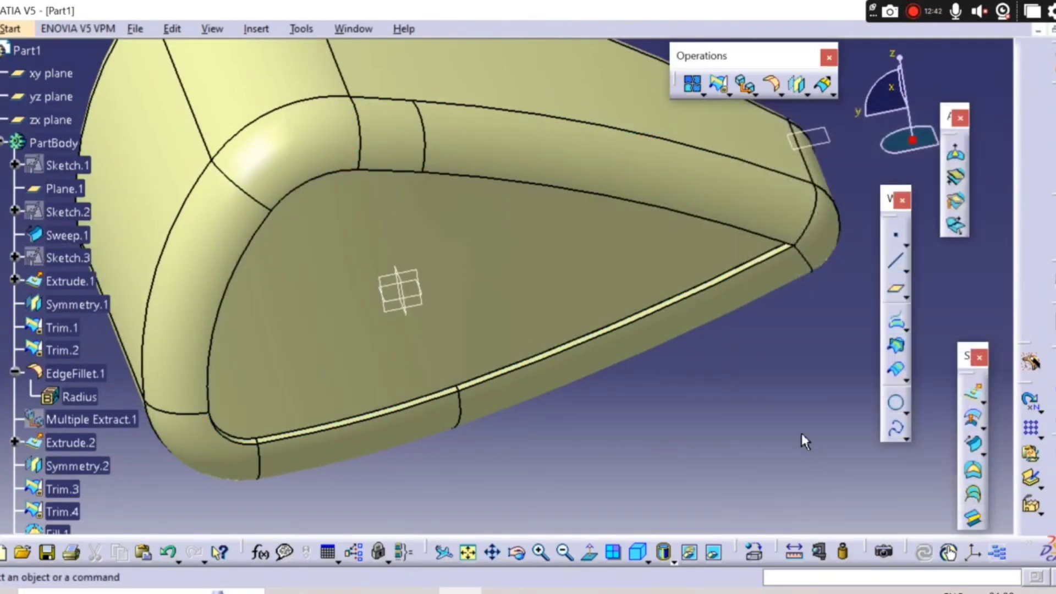
- Start a Fill surface for the opposite side opening, picking the first four inner rim edges of Trim.4 as its boundary
middle_click_drag(784, 426, 725, 72)
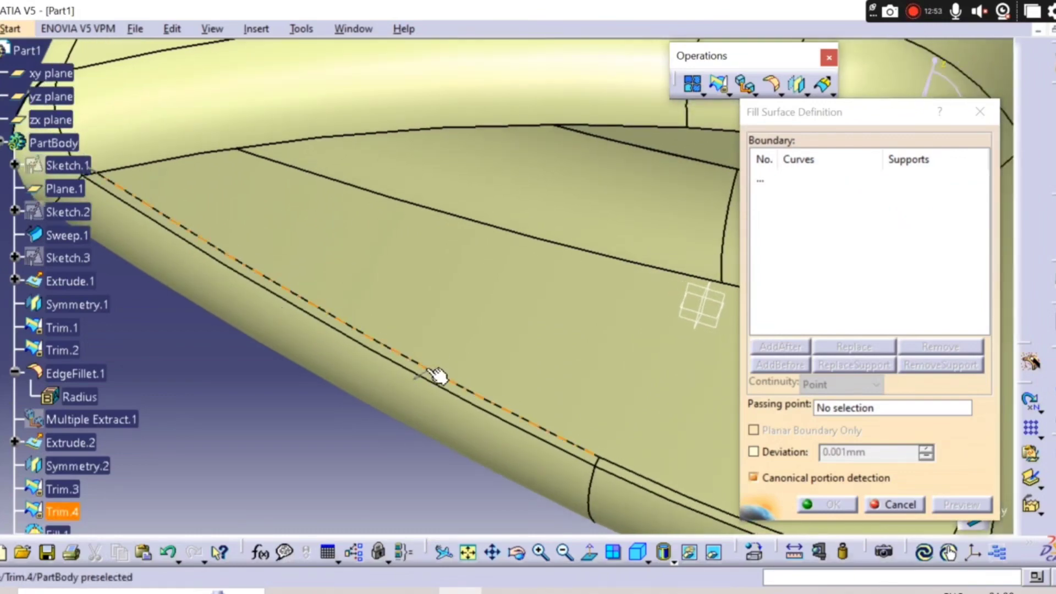
left_click(438, 375)
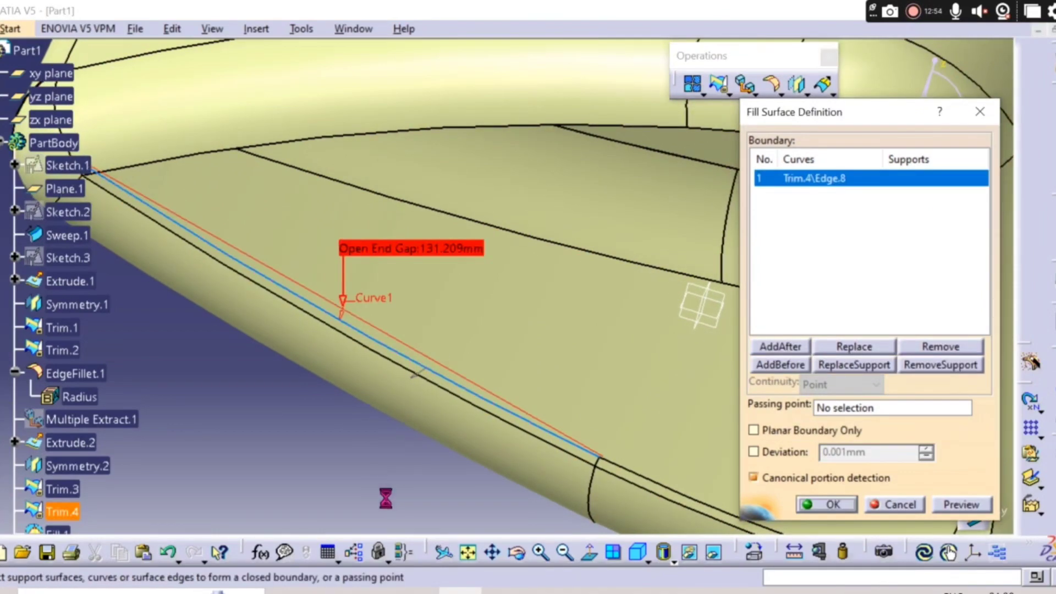
middle_click_drag(444, 490, 553, 275)
left_click(447, 275)
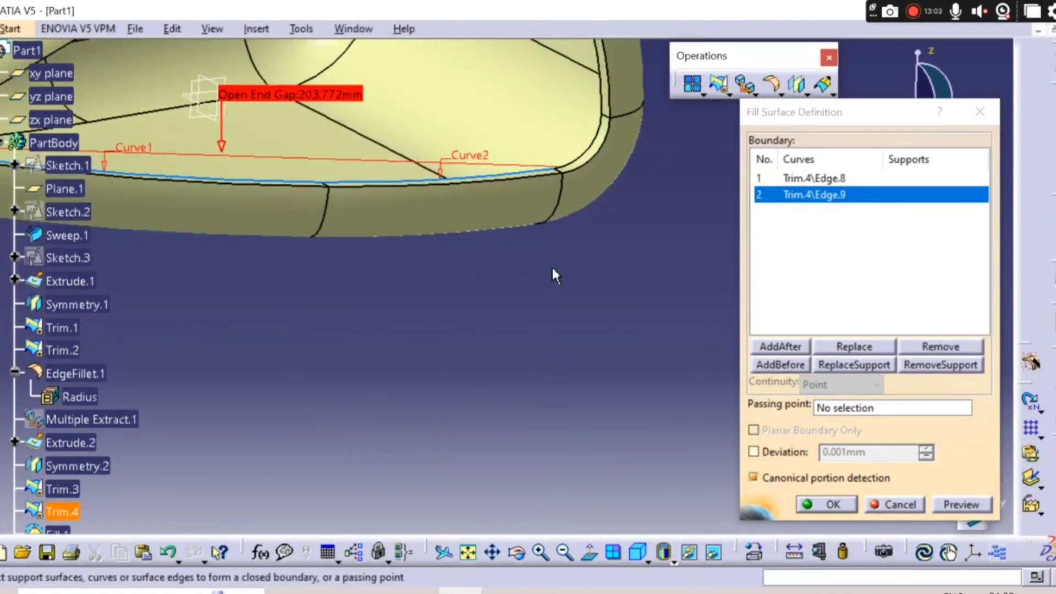
left_click(590, 160)
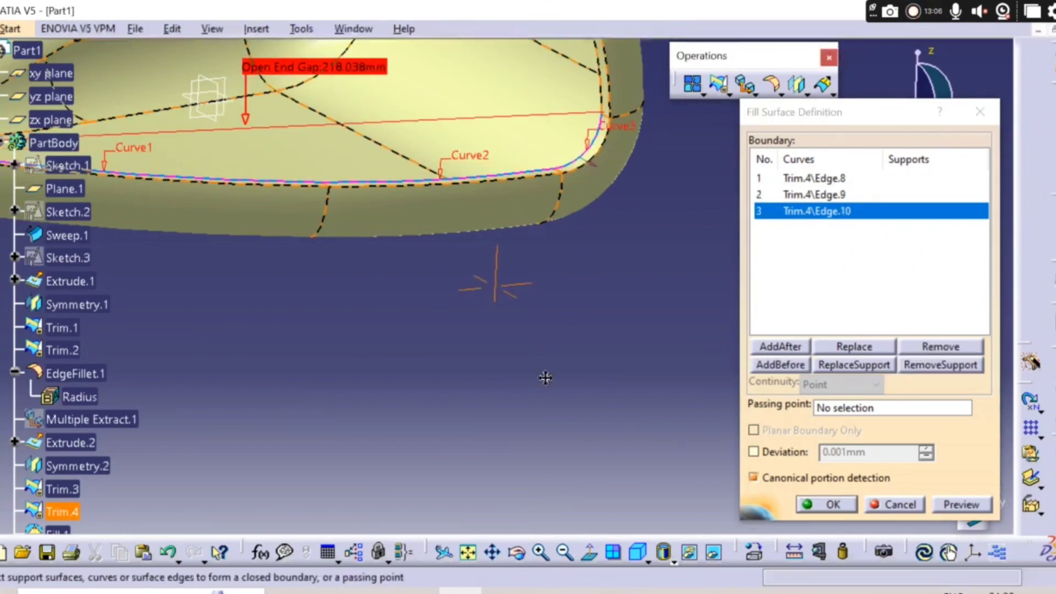
middle_click_drag(545, 378, 542, 299)
left_click(537, 293)
- Add the remaining three inner rim edges to the opposite opening's fill boundary and create its recessed side panel
middle_click_drag(573, 348, 417, 205)
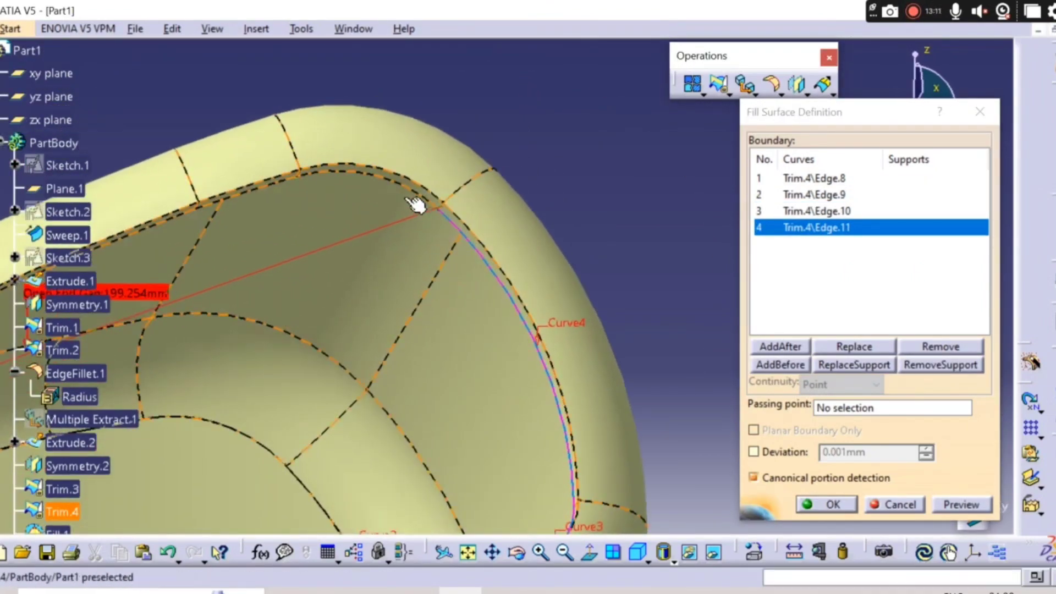
left_click(401, 179)
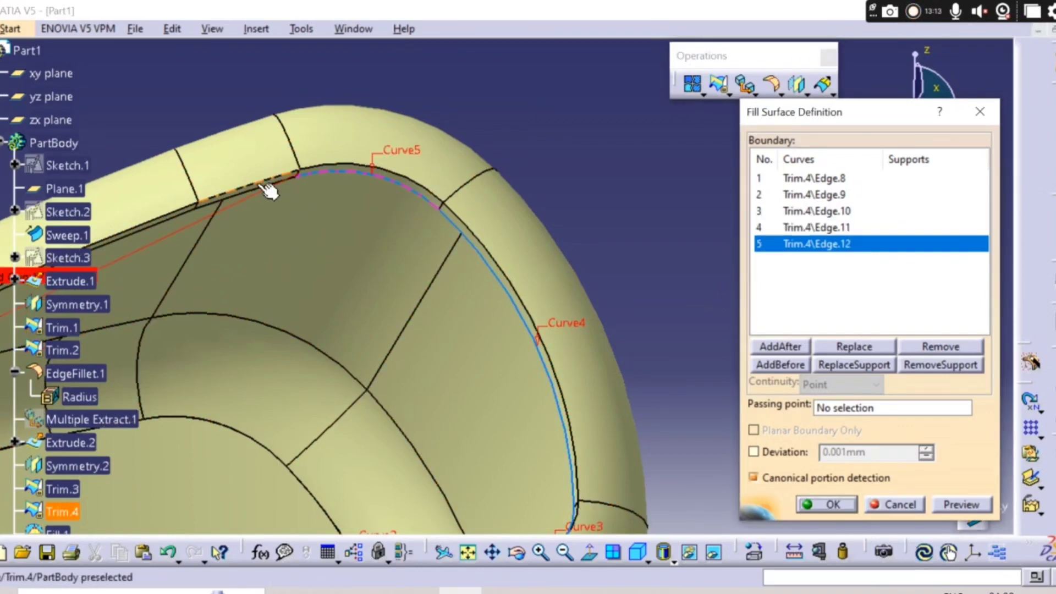
left_click(233, 205)
middle_click_drag(460, 253, 316, 275)
left_click(305, 266)
middle_click_drag(297, 349, 537, 543)
left_click(825, 505)
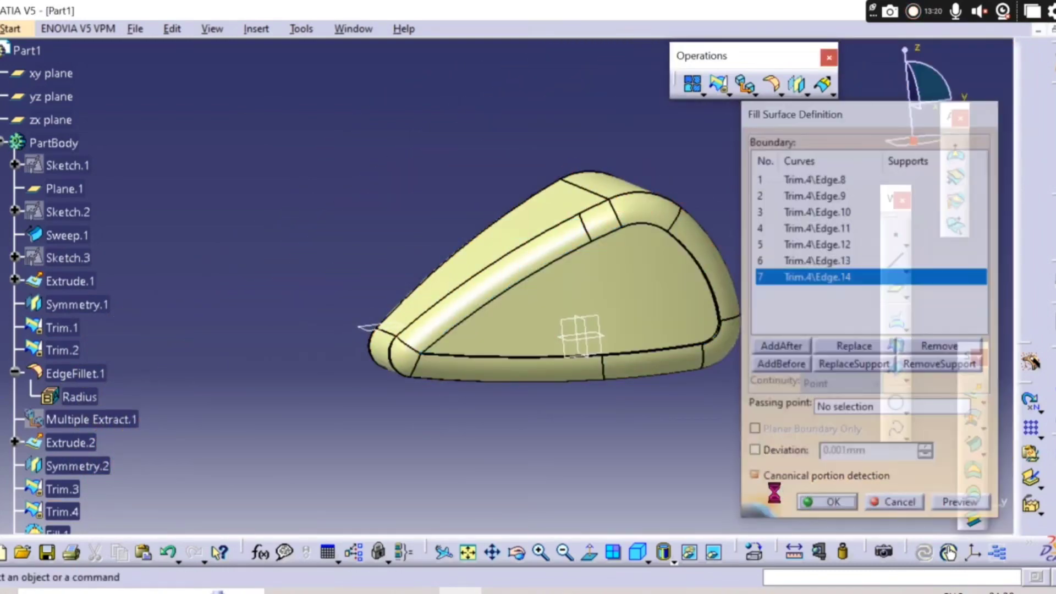
- Join Fill.2, Trim.4 and Fill.1 into a single surface with a 0.001 mm merging distance
middle_click_drag(561, 486, 575, 434)
left_click(694, 85)
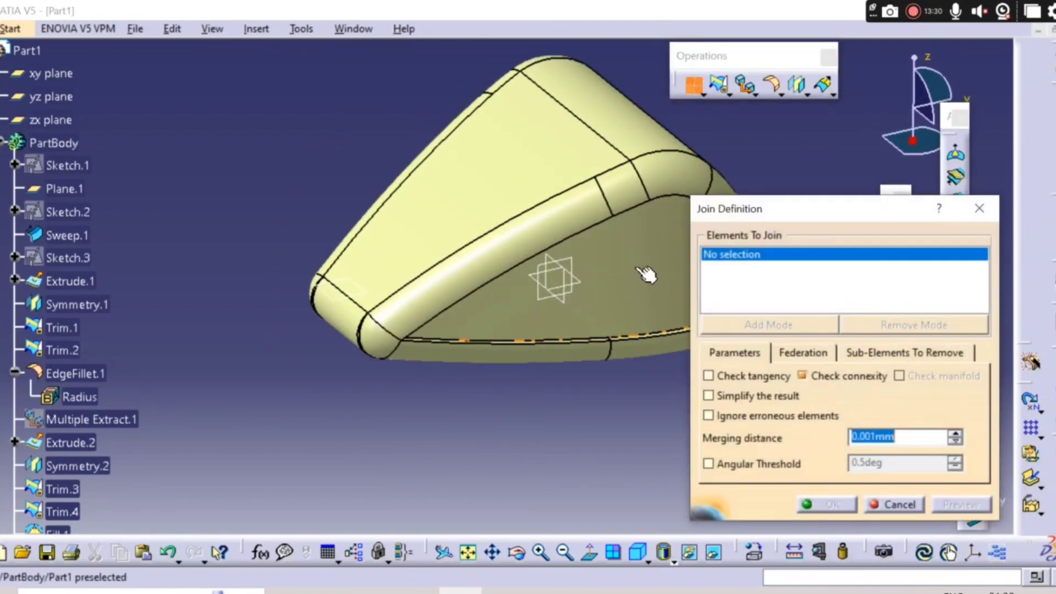
left_click(600, 165)
left_click(525, 168)
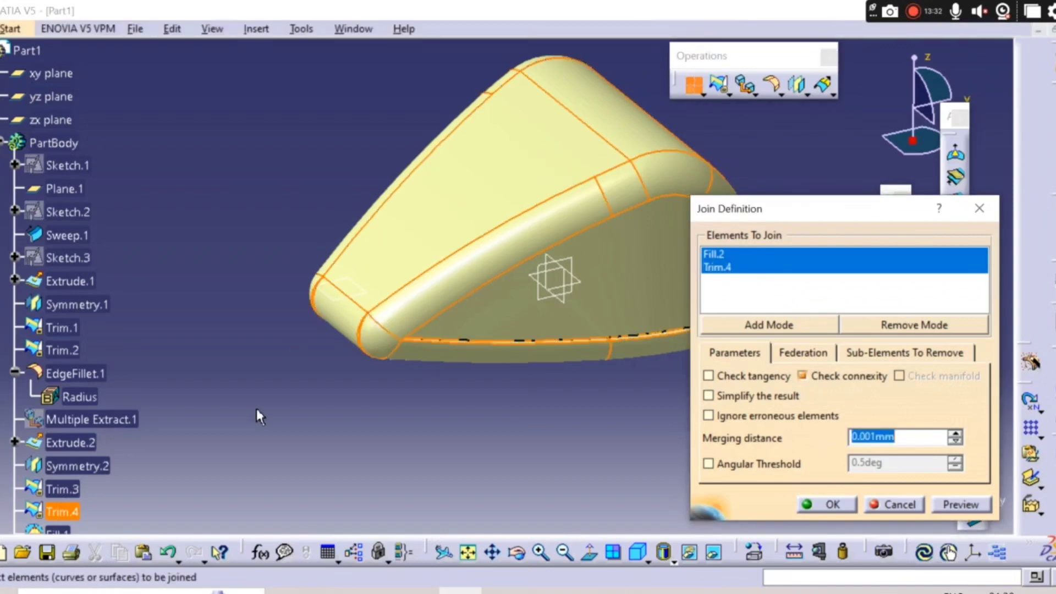
middle_click_drag(257, 408, 405, 345)
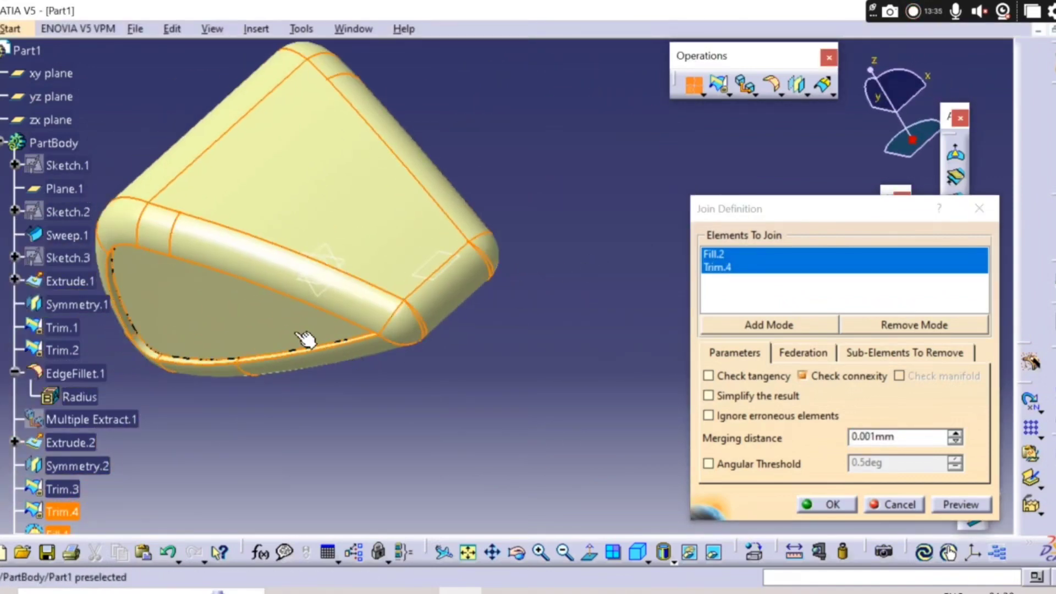
left_click(276, 332)
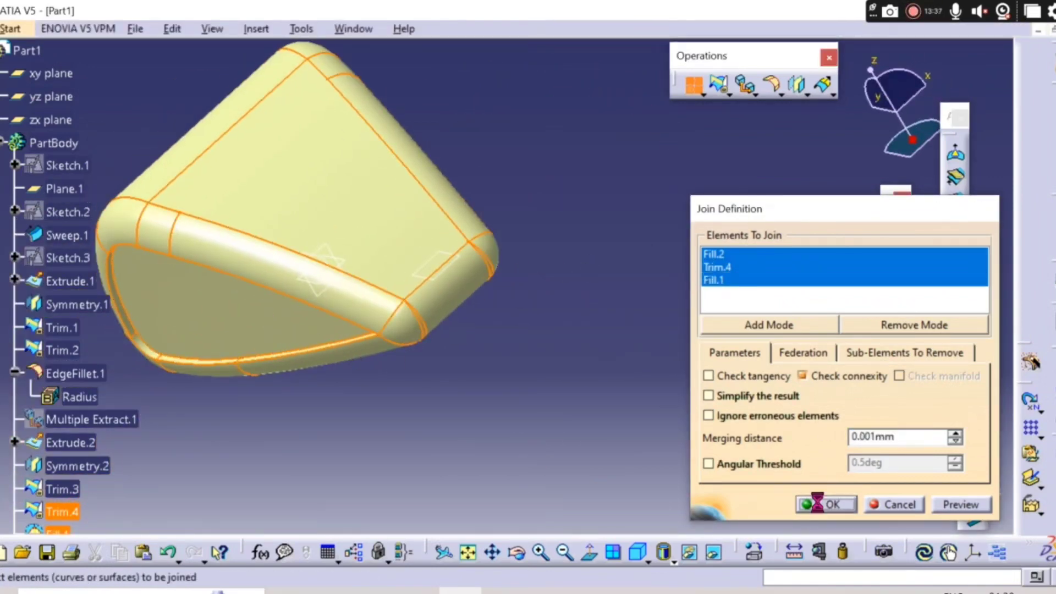
- Fillet the sharp corner edge at the narrow end of each side recess with a 10 mm radius and tangency selection
middle_click_drag(300, 424, 737, 249)
middle_click_drag(454, 357, 467, 319)
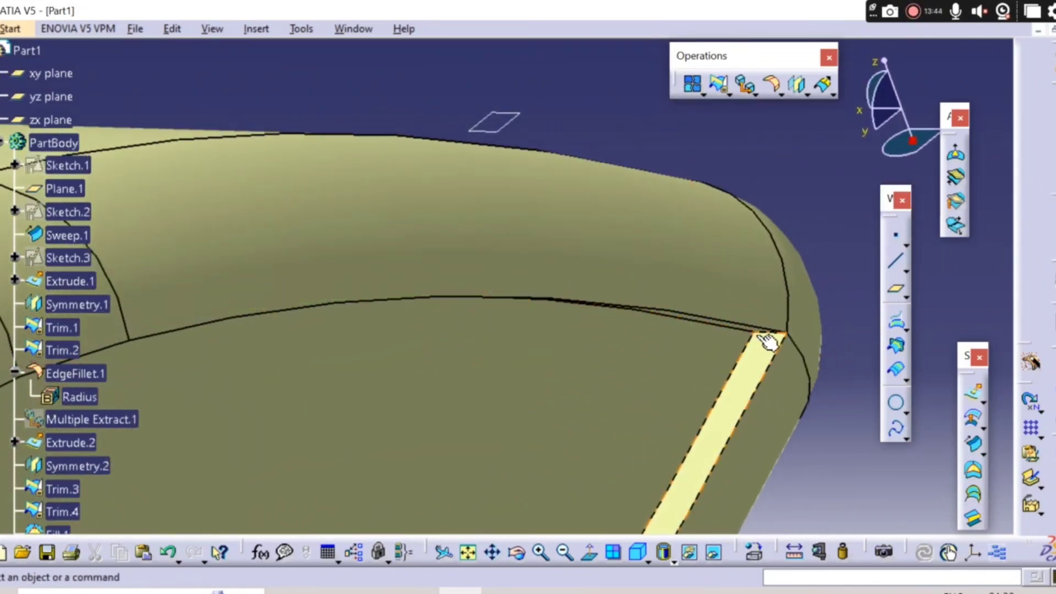
middle_click_drag(374, 348, 433, 358)
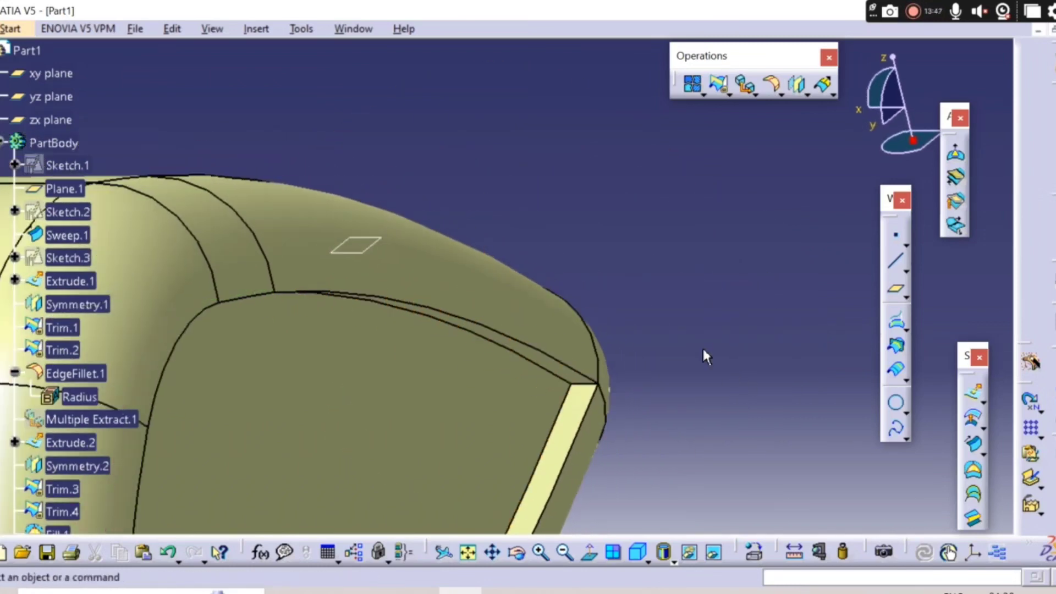
left_click(594, 389)
middle_click_drag(594, 390, 401, 255)
left_click(386, 252)
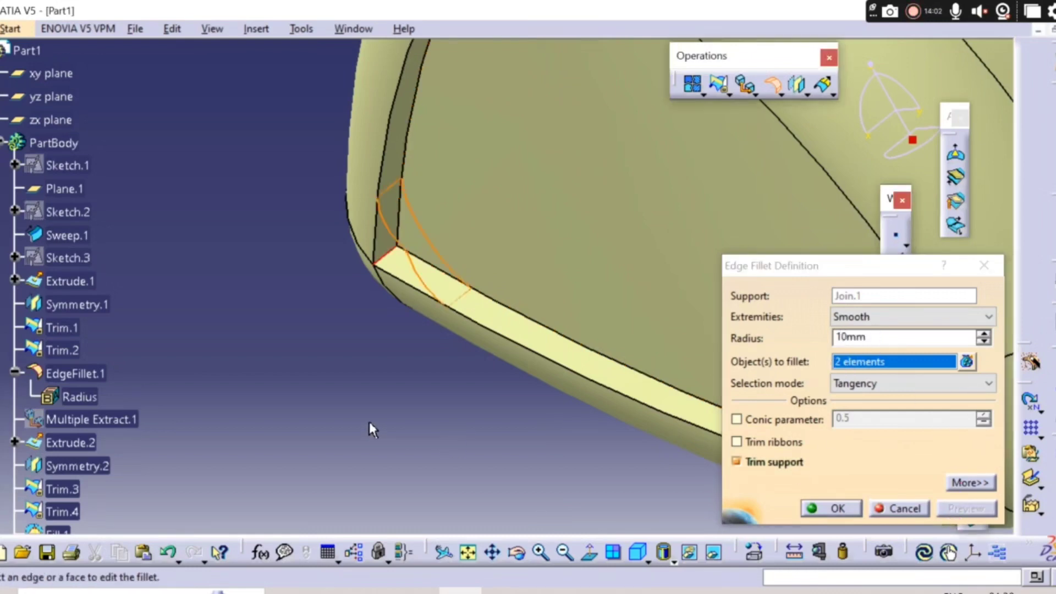
middle_click_drag(368, 422, 474, 444)
left_click(825, 509)
- Fillet the long edges of the recess rim walls on both sides of the tank, replacing the default radius
middle_click_drag(451, 404, 569, 213)
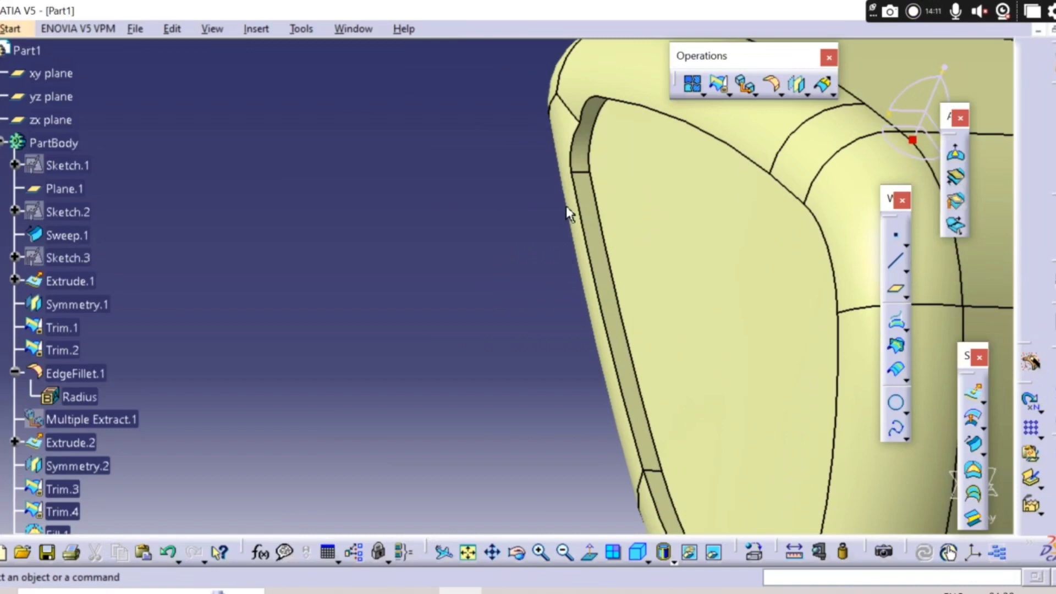
middle_click_drag(589, 137, 451, 281)
left_click(774, 93)
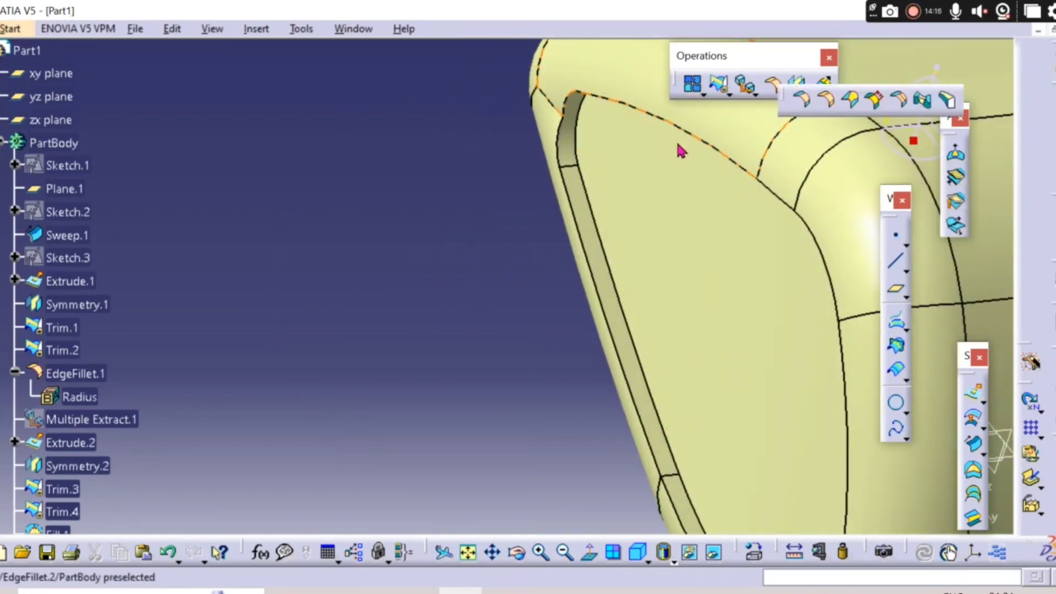
left_click(775, 86)
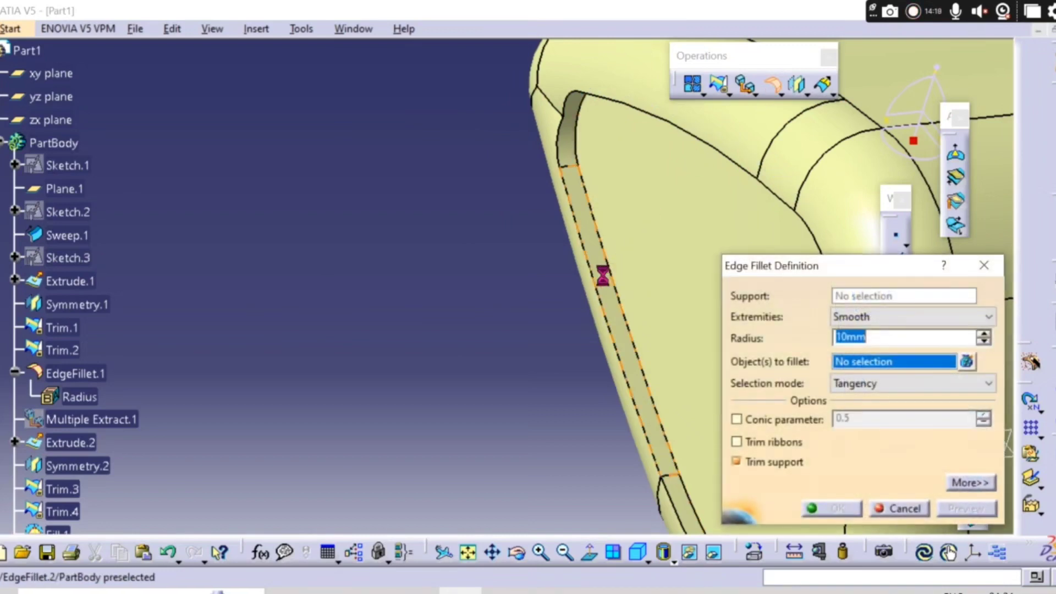
left_click(605, 302)
middle_click_drag(469, 341, 542, 385)
left_click_drag(887, 338, 812, 339)
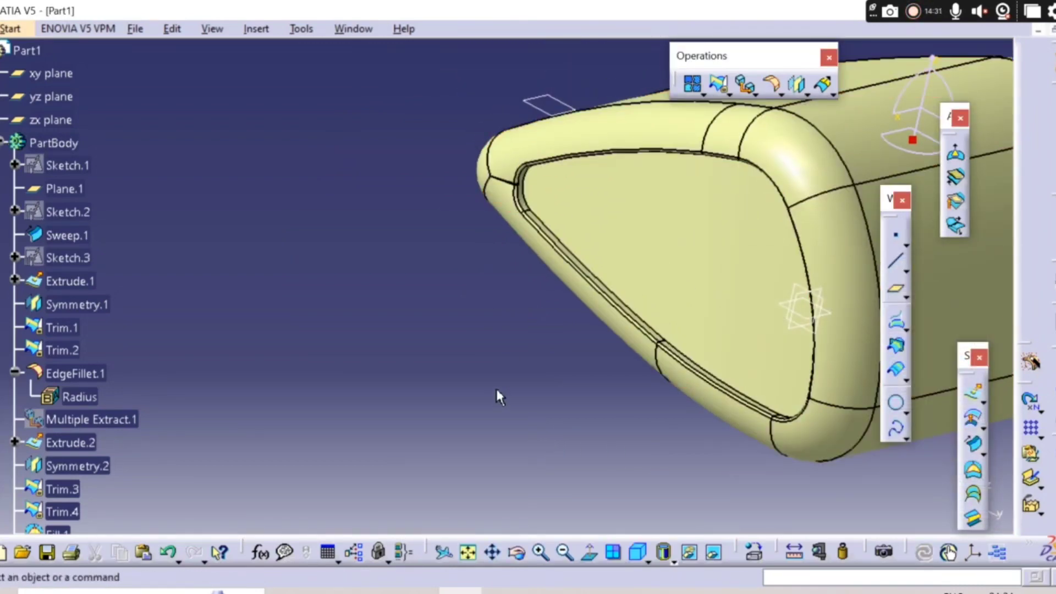
middle_click_drag(496, 387, 557, 476)
- Try to hide the xy, yz and zx reference planes
middle_click_drag(539, 387, 231, 324)
scroll(73, 241, "up", 6)
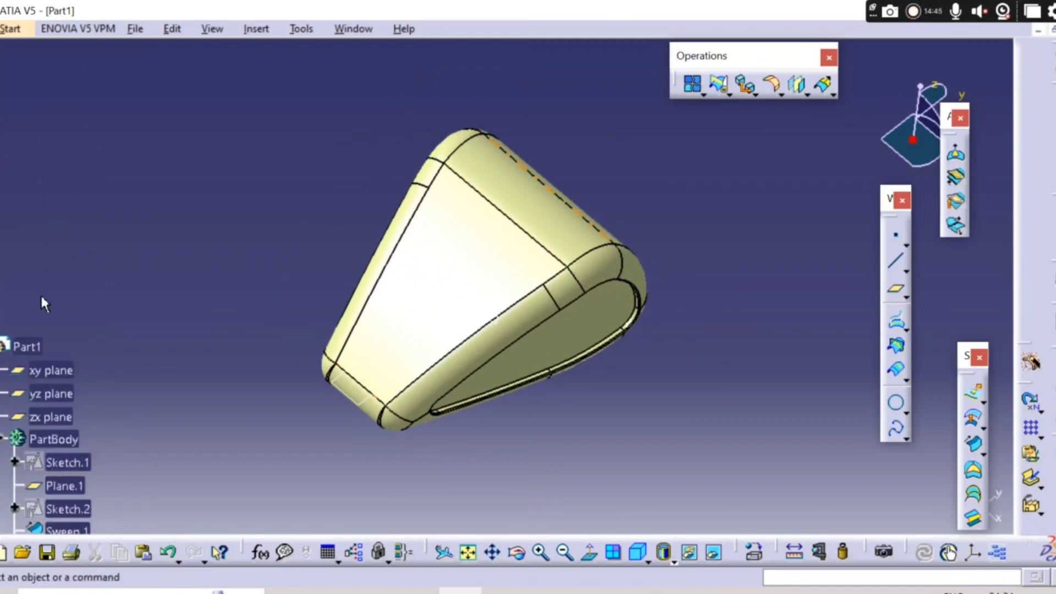
scroll(41, 293, "down", 3)
right_click(51, 264)
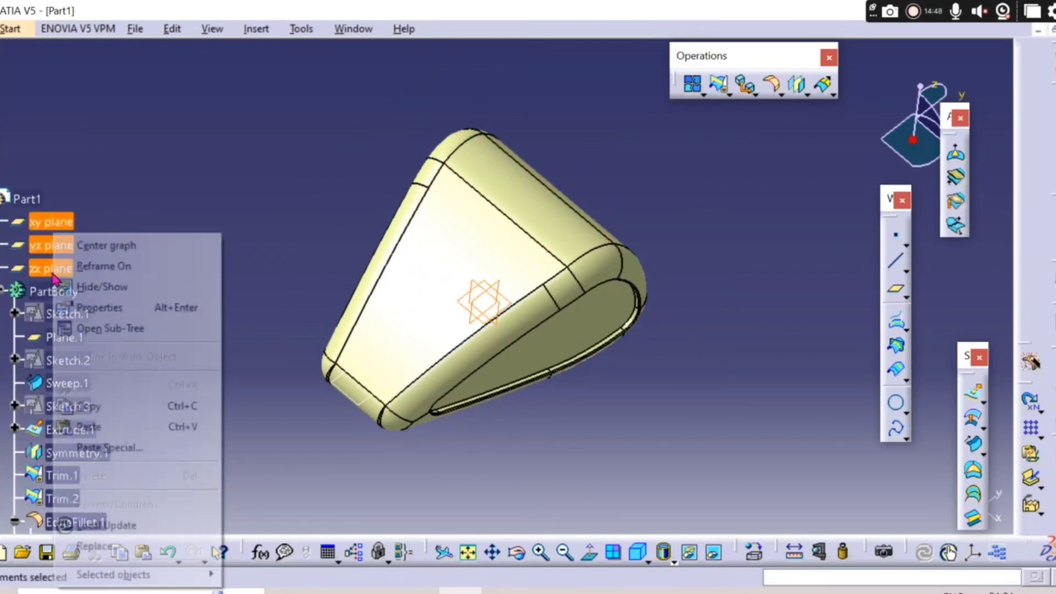
left_click(102, 287)
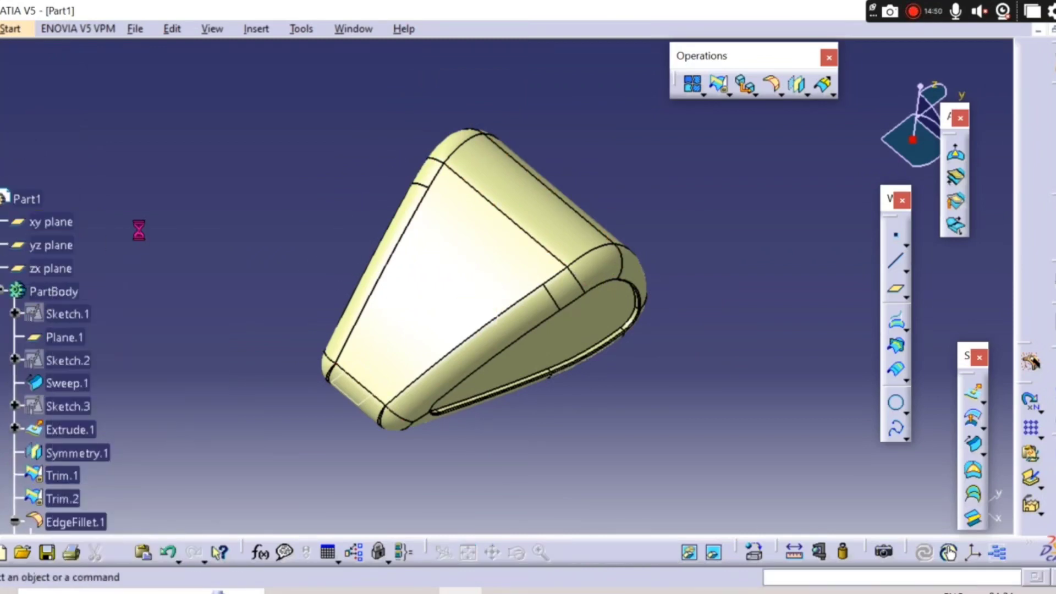
- Open a positioned sketch on the xy plane and draw a circle of about 15 mm radius on the vertical axis above the origin
middle_click_drag(611, 475, 468, 301)
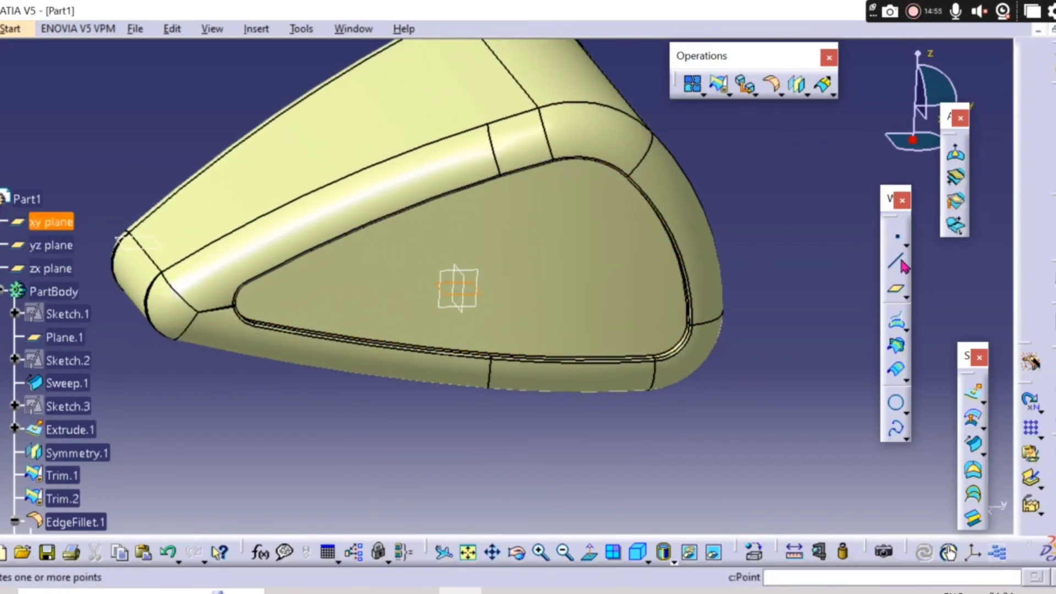
left_click(924, 552)
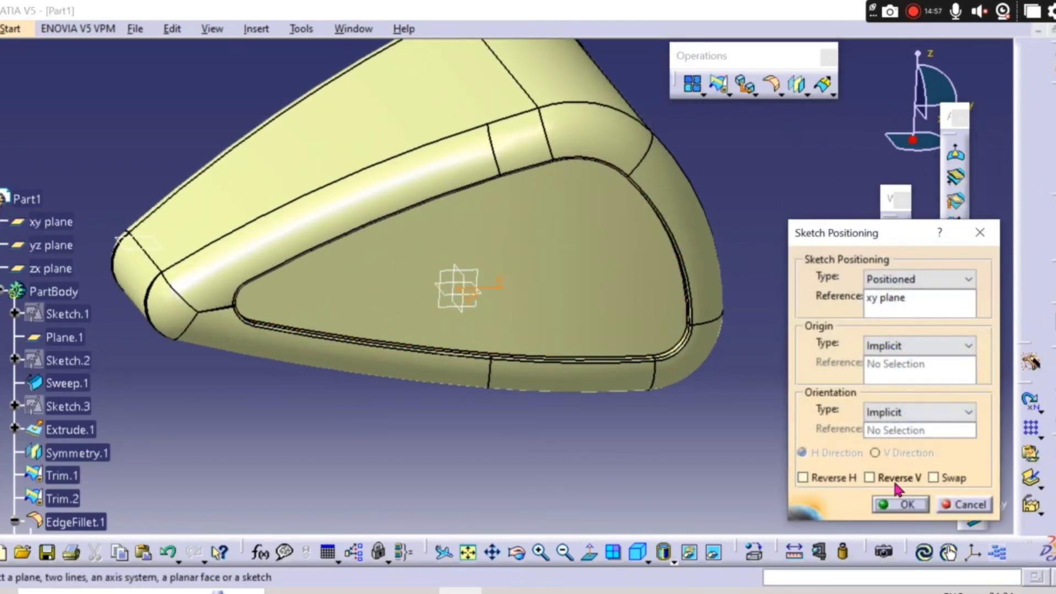
left_click(897, 502)
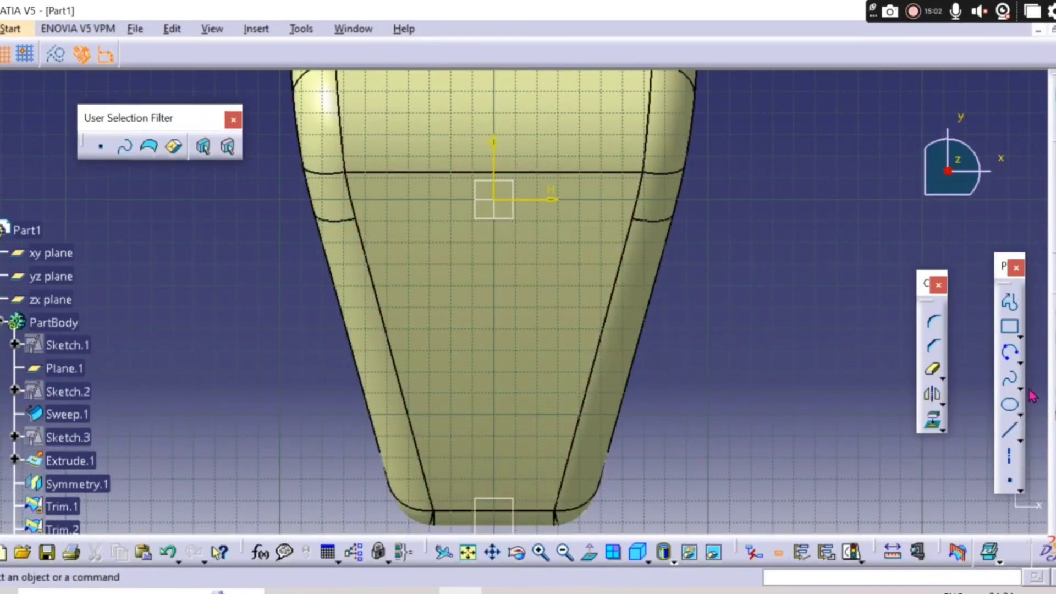
left_click(1015, 360)
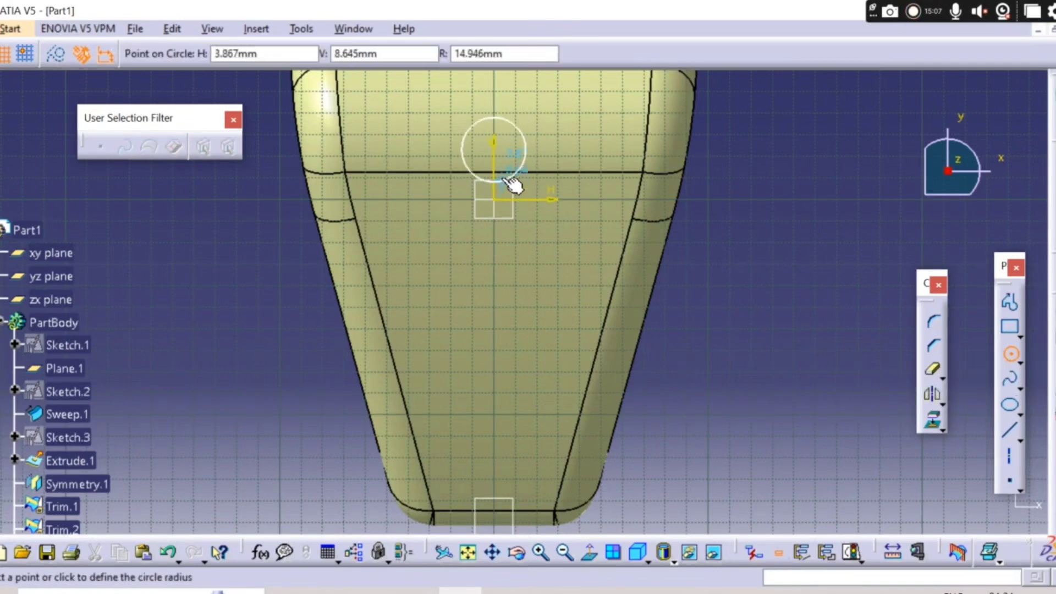
left_click(506, 177)
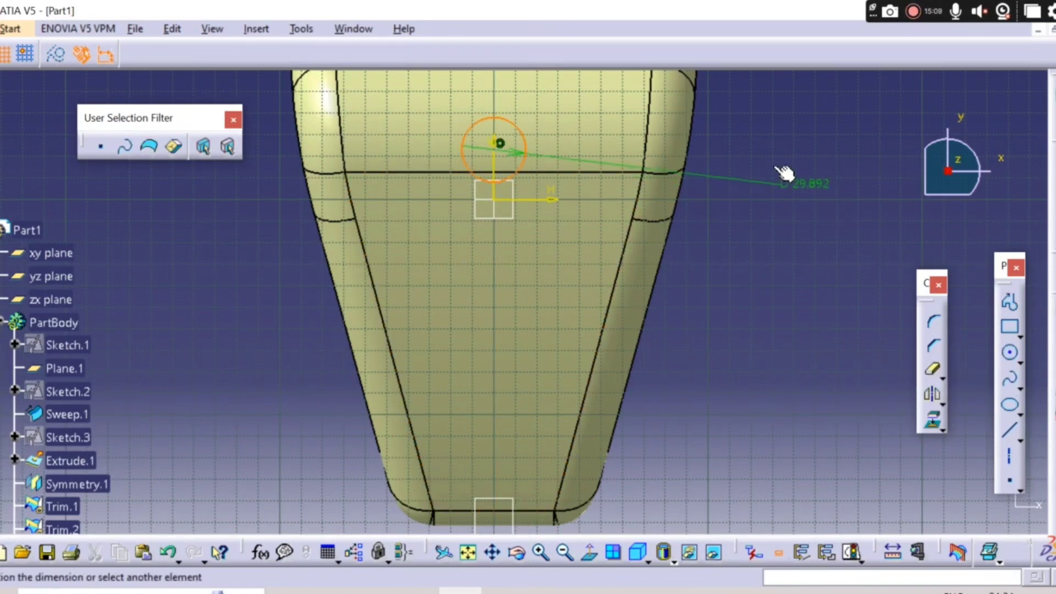
- Constrain the circle's diameter to 30 mm and leave the sketch
left_click(774, 139)
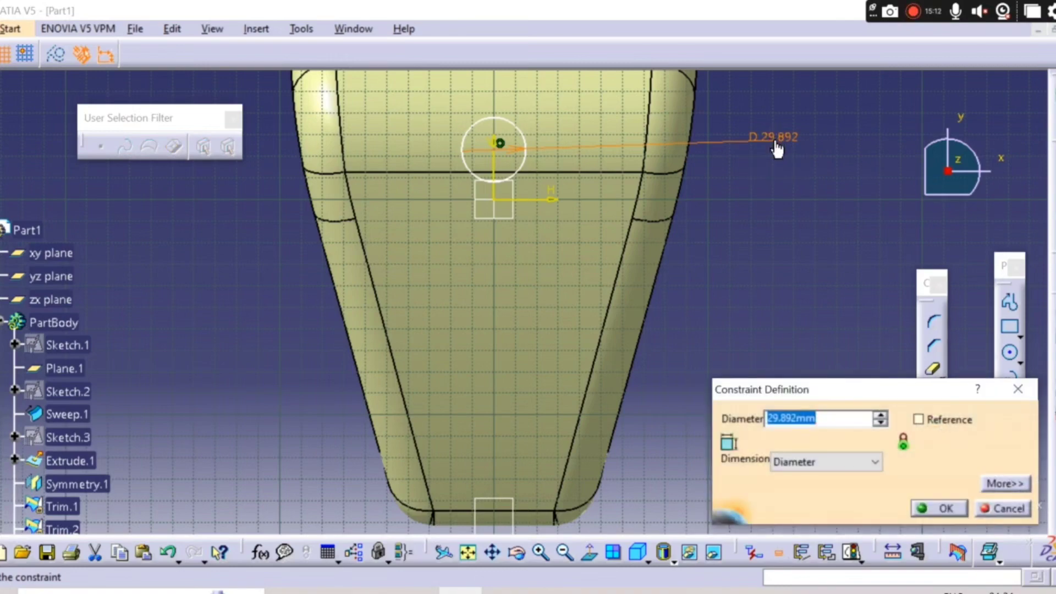
type("30")
key("Return")
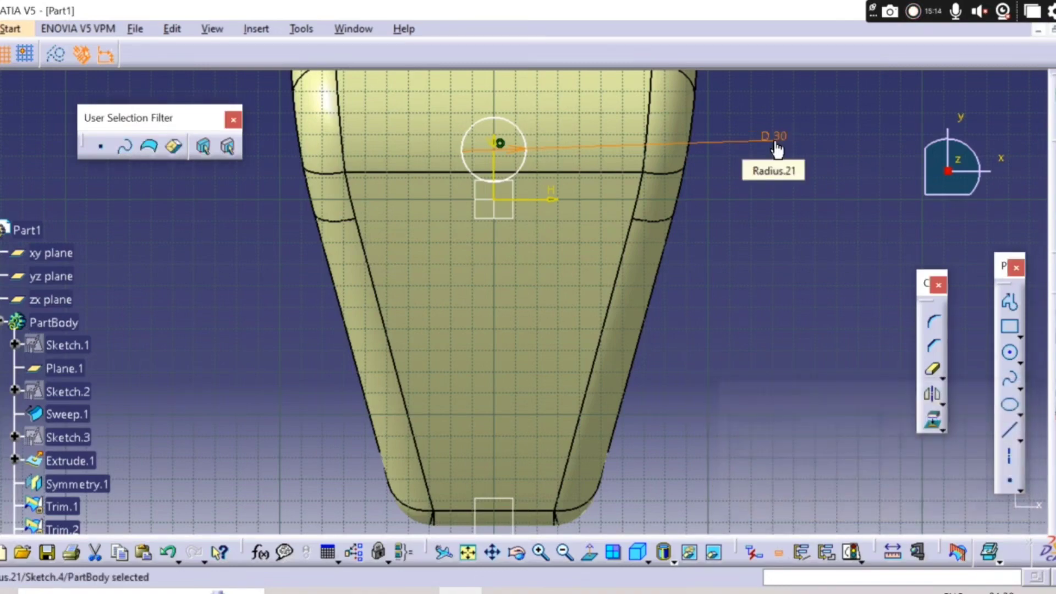
middle_click_drag(804, 361, 804, 550, "ctrl")
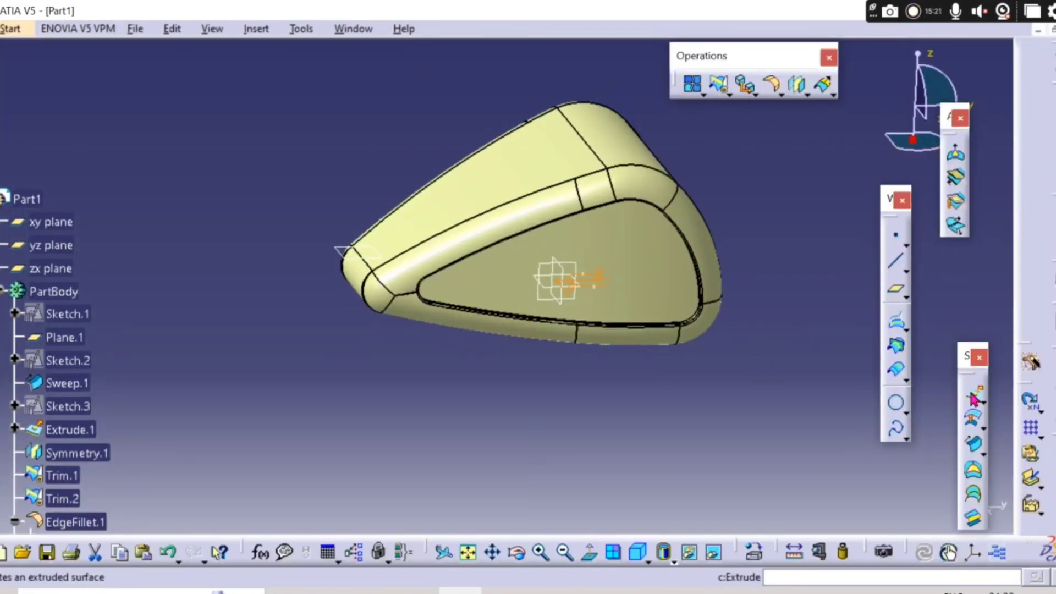
- Extrude the circle sketch as a surface through the tank, with Limit 1 at 34 mm and Limit 2 at 122 mm
left_click(974, 397)
left_click(597, 234)
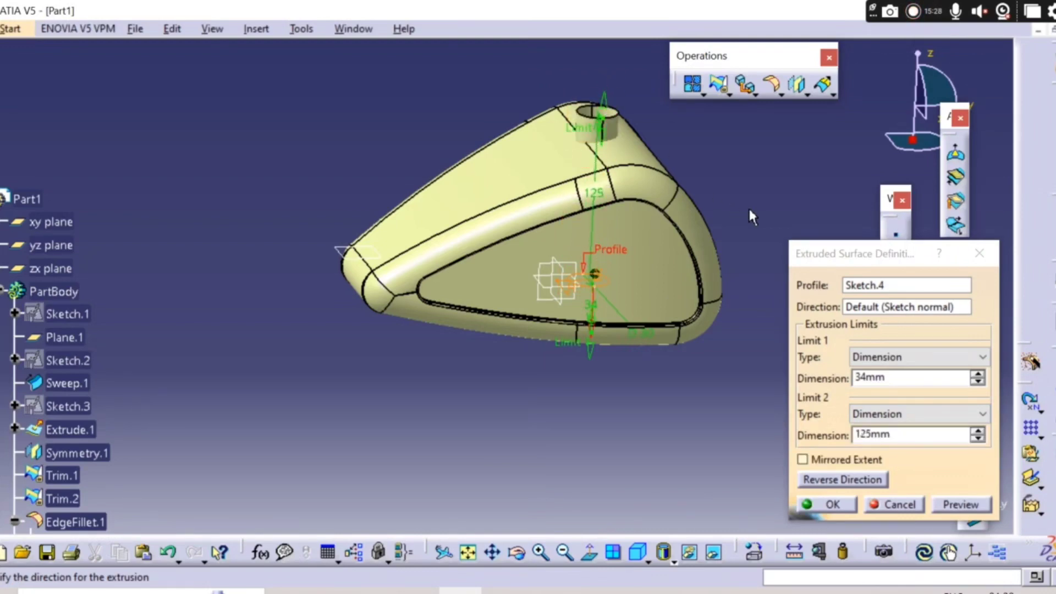
middle_click_drag(697, 213, 608, 128)
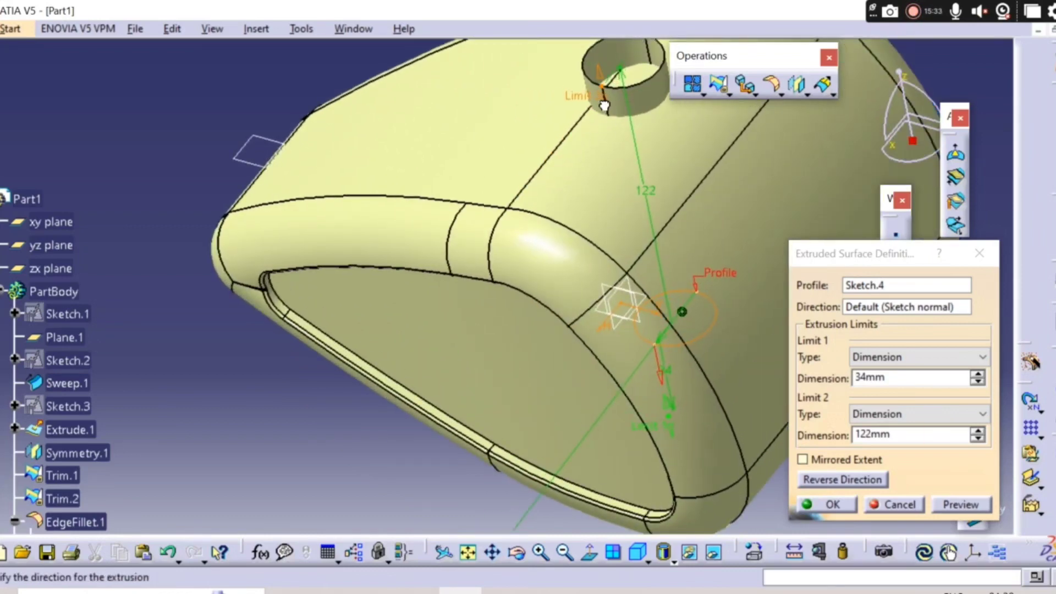
middle_click_drag(471, 261, 574, 300)
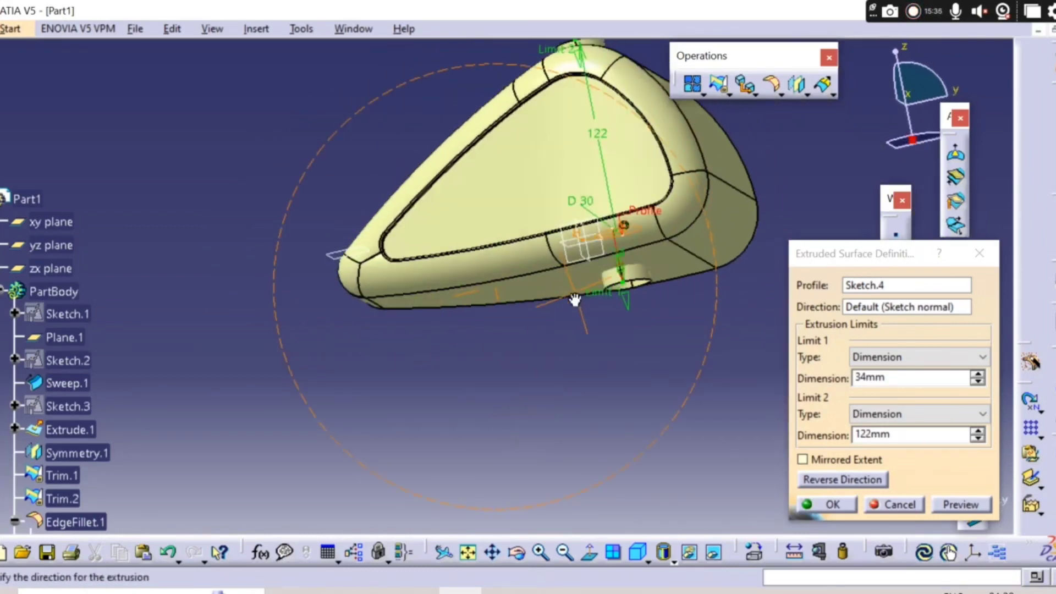
middle_click_drag(606, 210, 632, 396)
left_click(825, 504)
- Trim EdgeFillet.3 with the extruded cylinder to form the filler neck on top of the tank
middle_click_drag(562, 414, 776, 147)
left_click(719, 85)
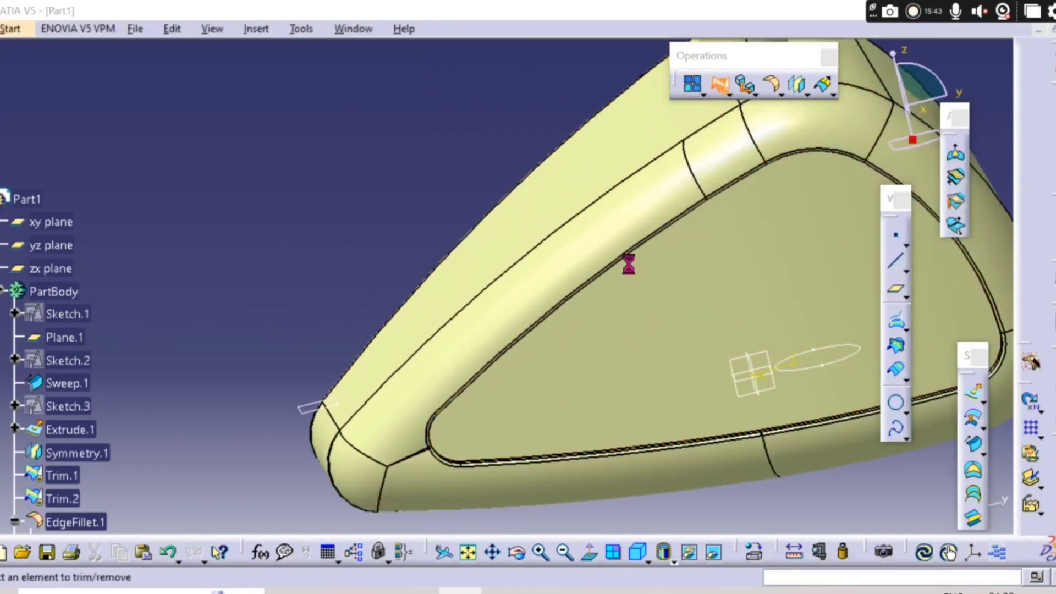
middle_click_drag(629, 259, 484, 480)
left_click(530, 279)
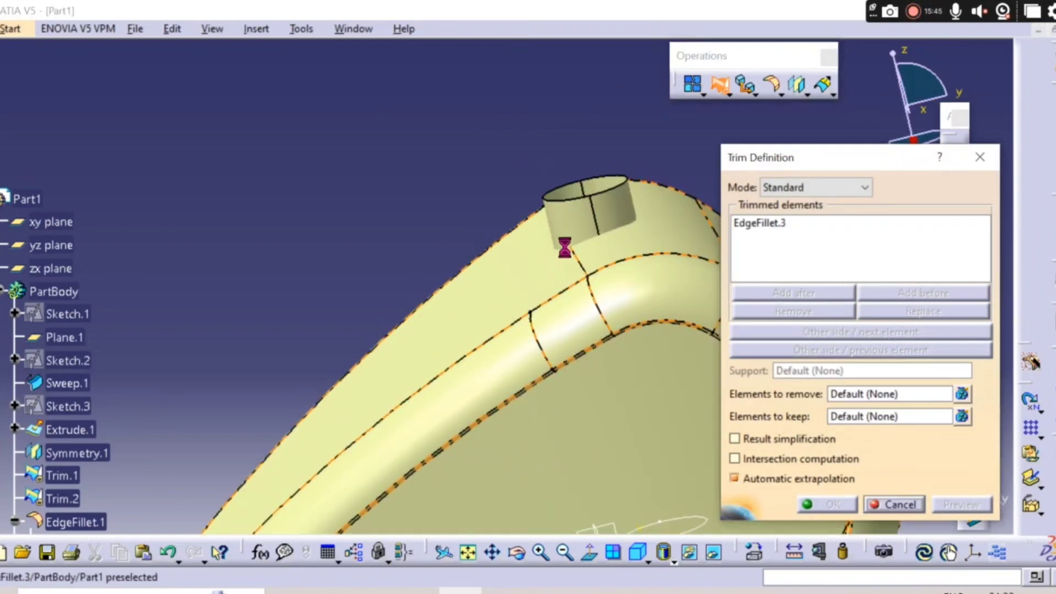
left_click(572, 219)
middle_click_drag(424, 160, 621, 330)
left_click(825, 503)
mouse_move(592, 426)
middle_mouse_down()
mouse_move(533, 344)
mouse_move(572, 365)
mouse_move(594, 443)
mouse_move(681, 475)
mouse_move(617, 447)
mouse_move(611, 418)
middle_mouse_up()
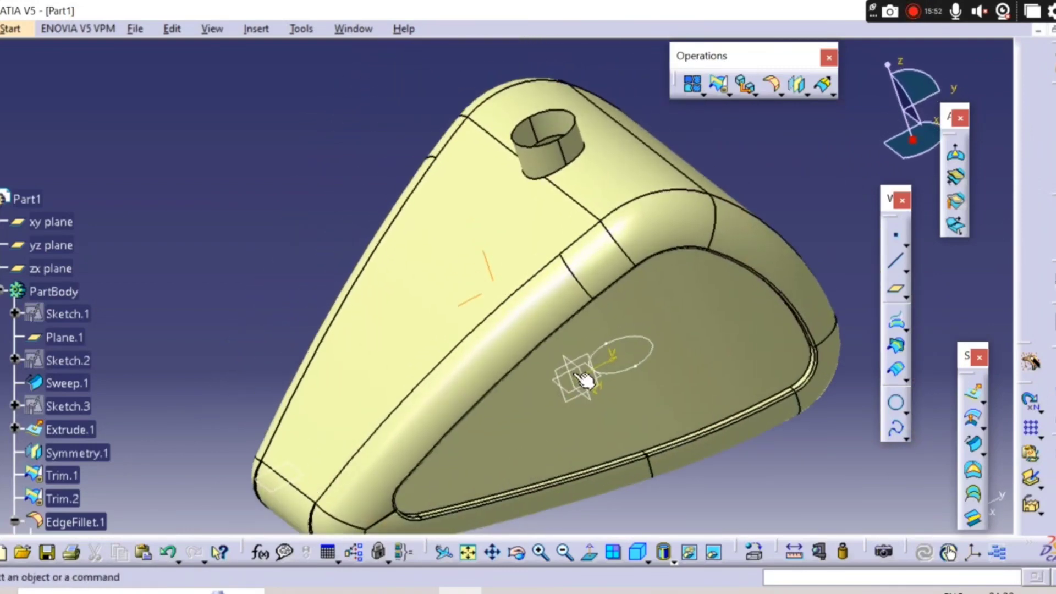
- Add a 1 mm edge fillet to the filler neck's face on Trim.5, with tangency selection and trimmed support
left_click(773, 85)
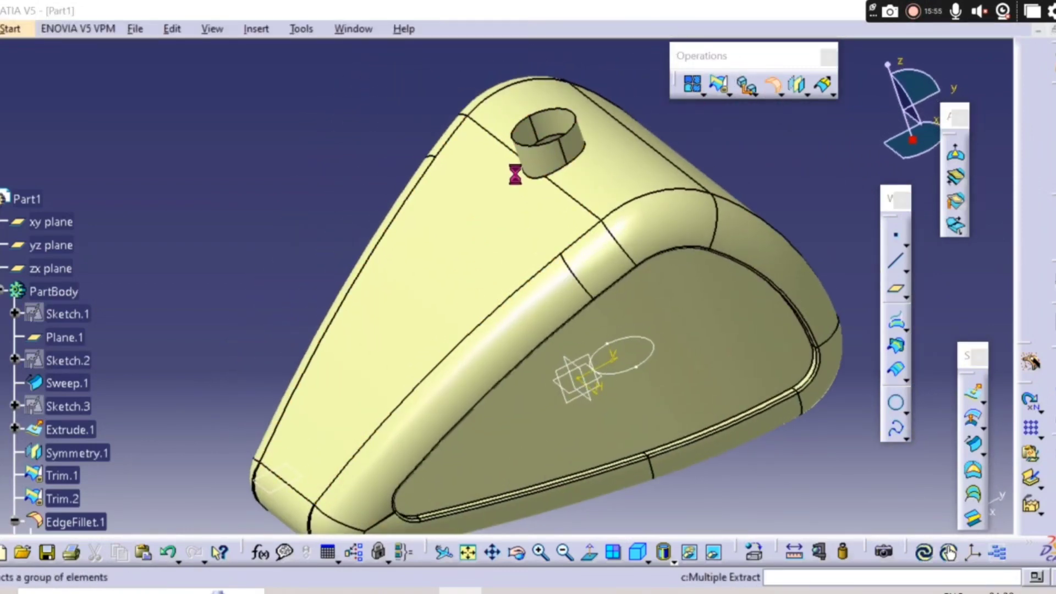
left_click(577, 174)
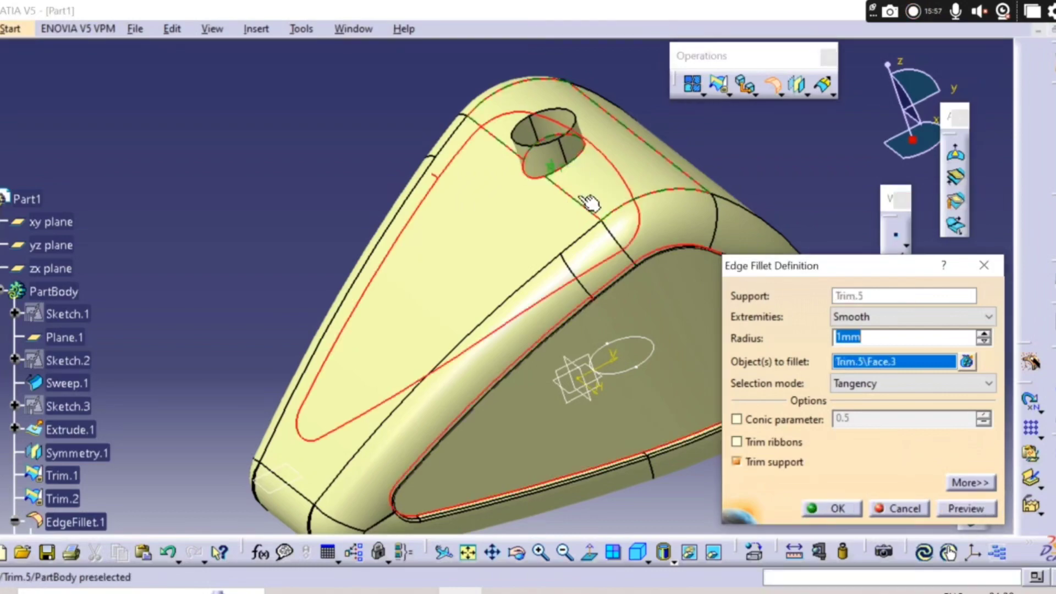
middle_click_drag(714, 426, 561, 477)
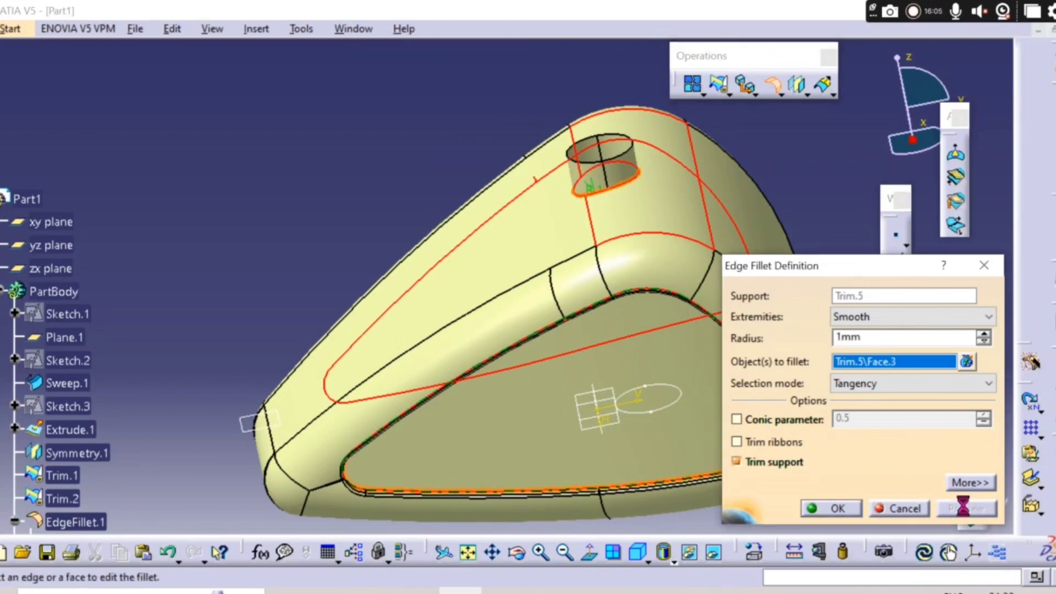
left_click(829, 514)
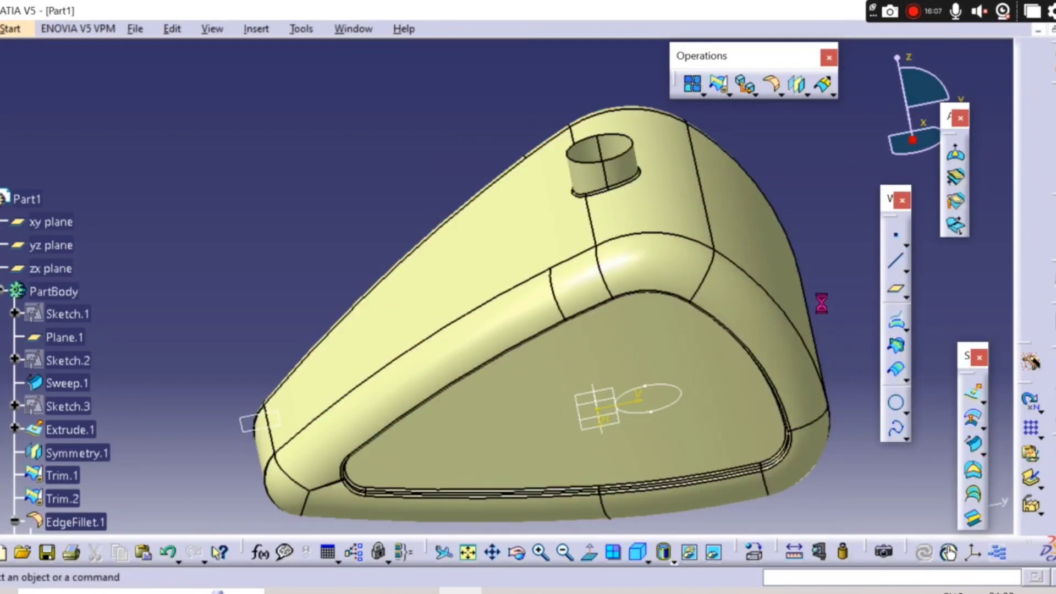
- Hide the xy, yz and zx planes, Plane.1 and the filler neck's circle sketch, Sketch.4
middle_click_drag(825, 305, 258, 279)
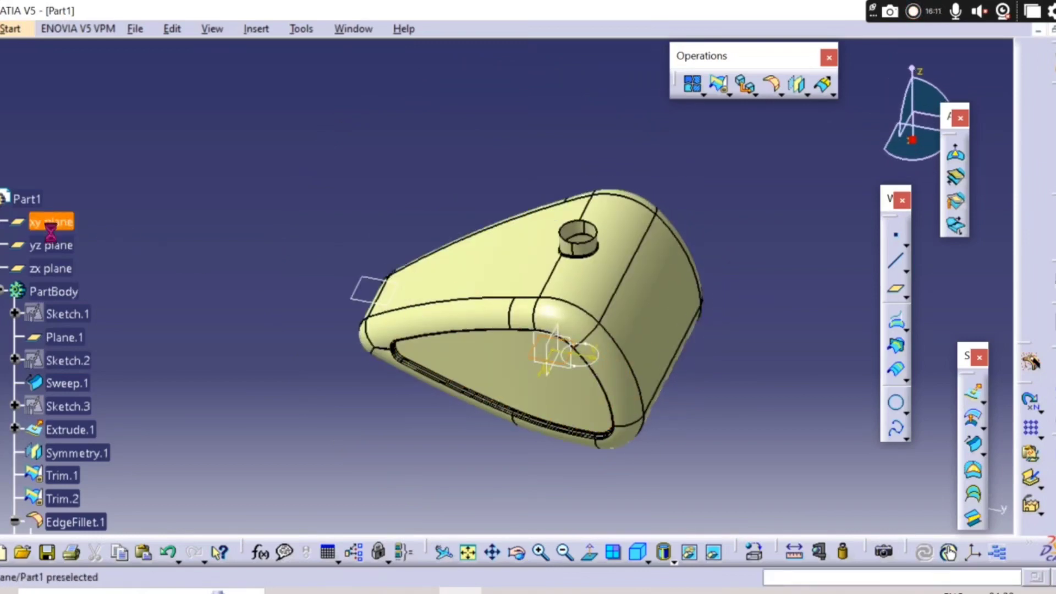
left_click(65, 337, "ctrl")
right_click(69, 337)
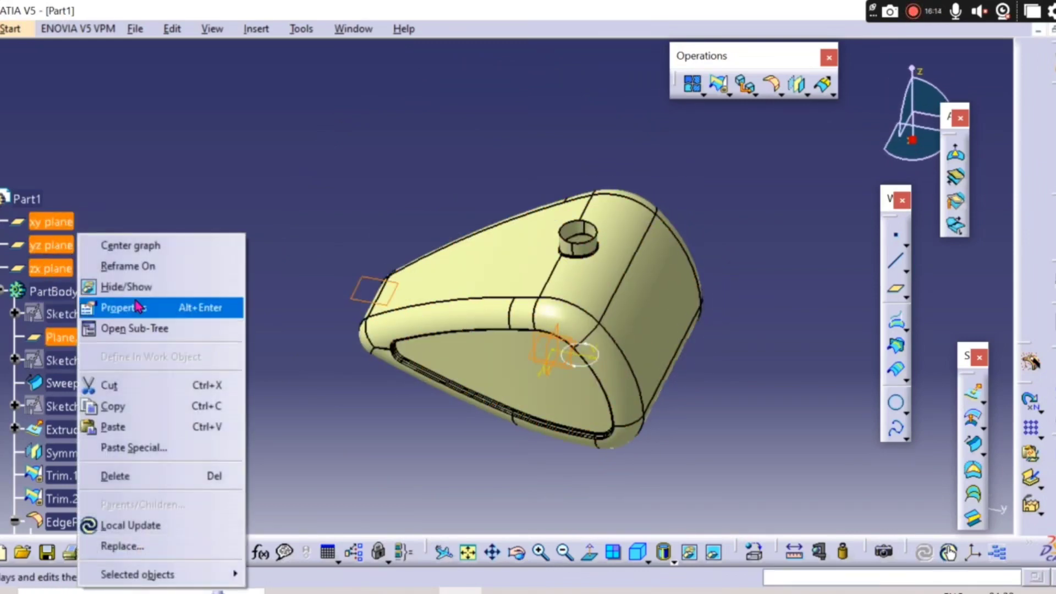
left_click(144, 287)
scroll(82, 248, "down", 10)
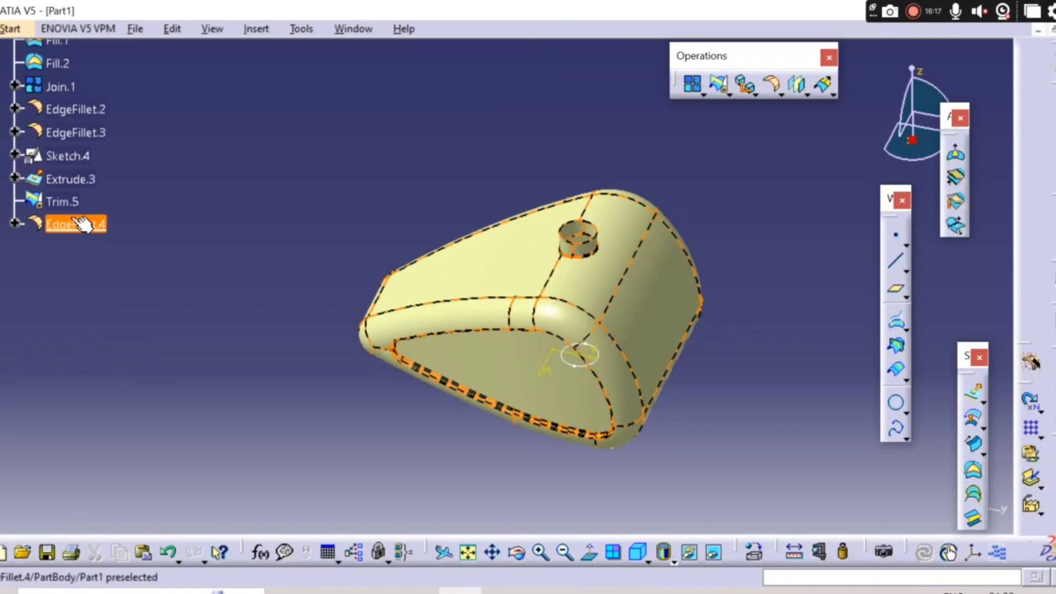
right_click(73, 161)
left_click(112, 207)
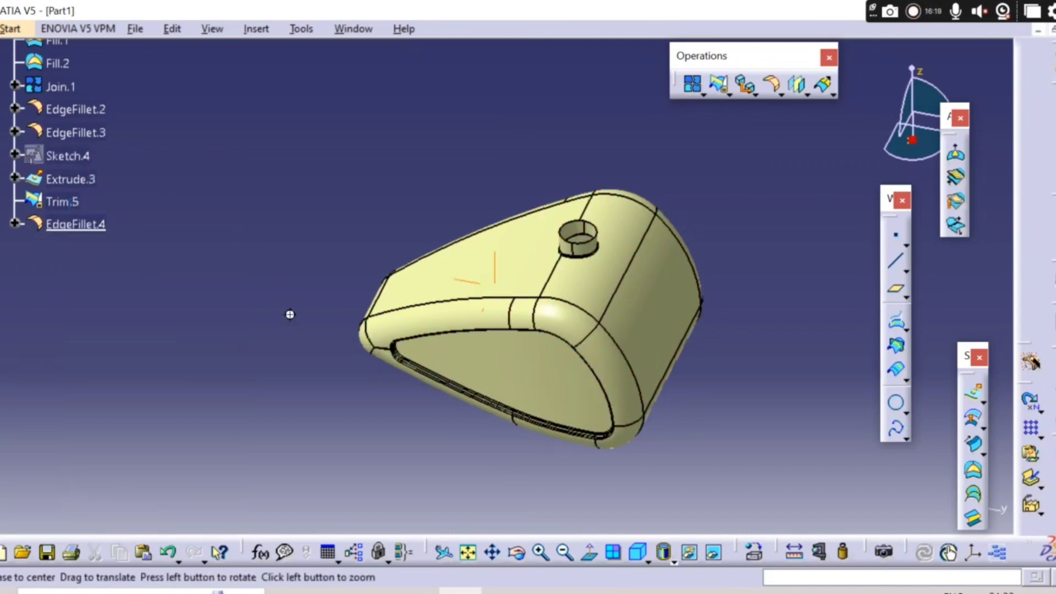
- Open the definition of the filler neck's edge fillet, EdgeFillet.4
middle_click_drag(290, 314, 85, 458)
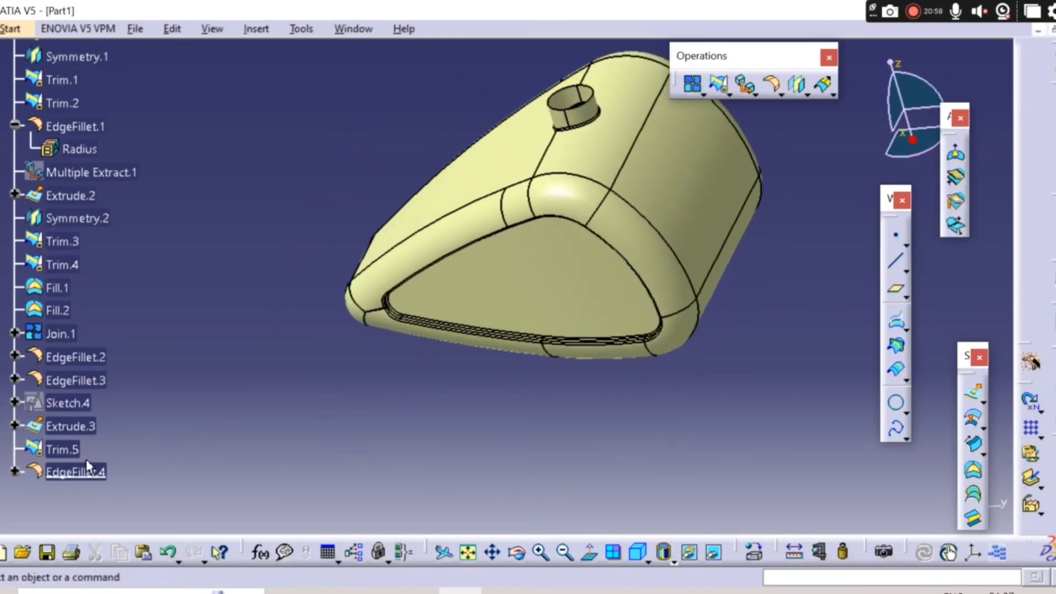
double_click(83, 468)
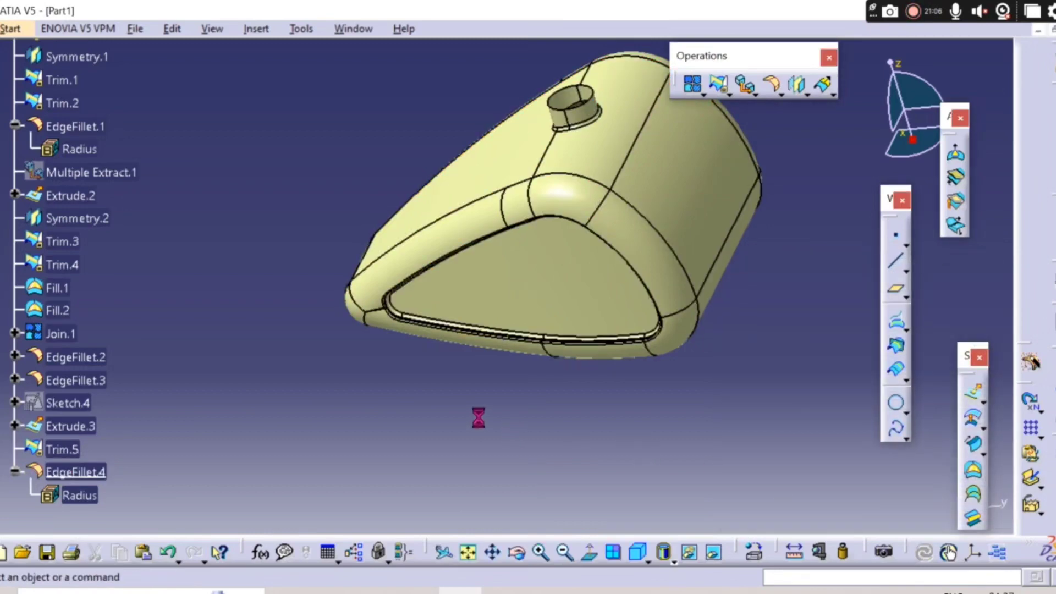
middle_click_drag(476, 417, 550, 468)
- Set the fill color of Trim.5 to dark gray in its graphic properties
right_click(67, 455)
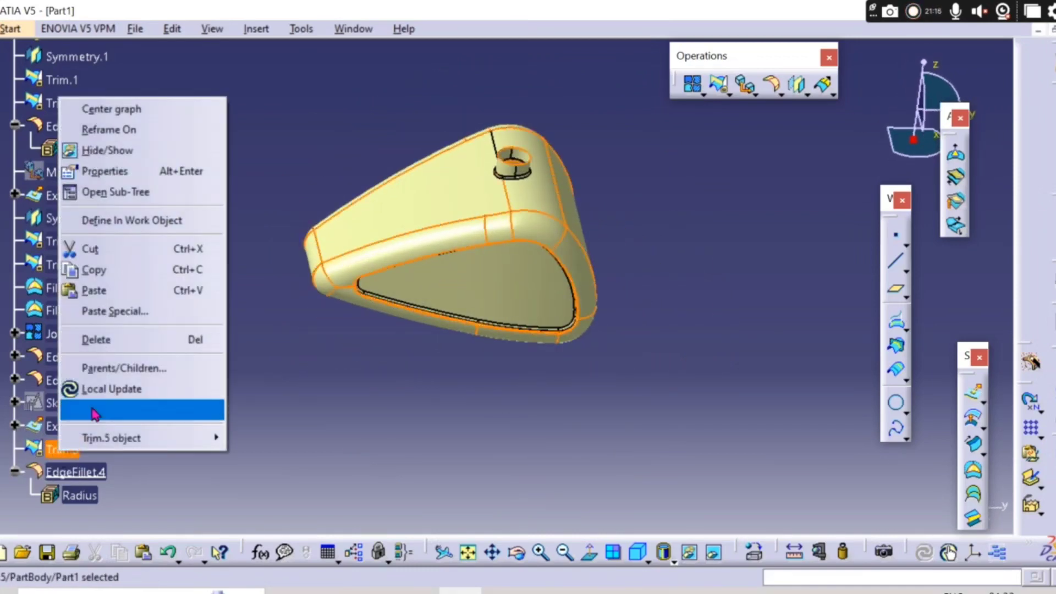
left_click(107, 170)
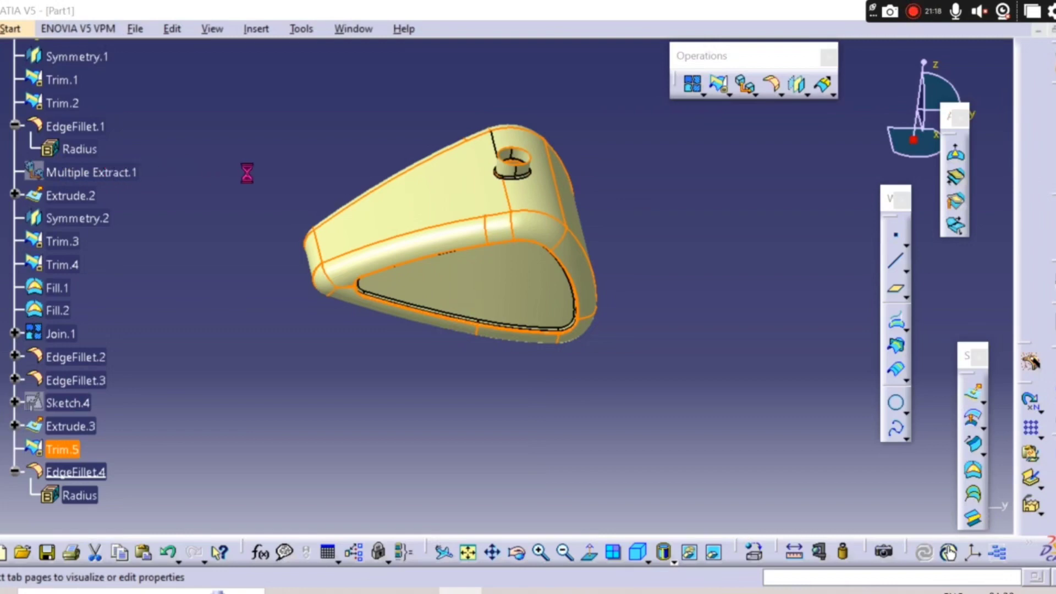
left_click(700, 198)
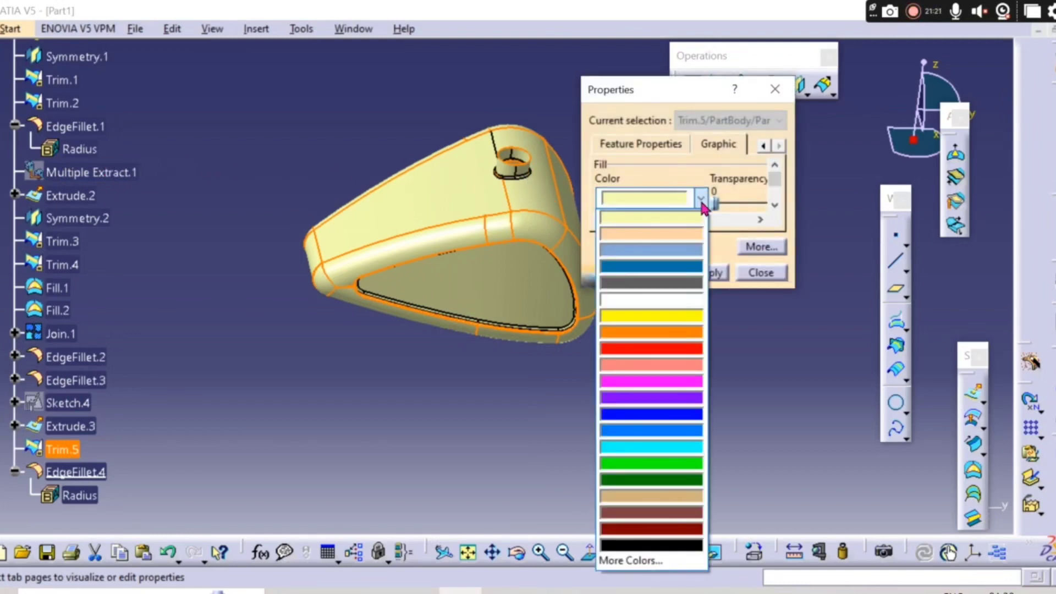
left_click(661, 289)
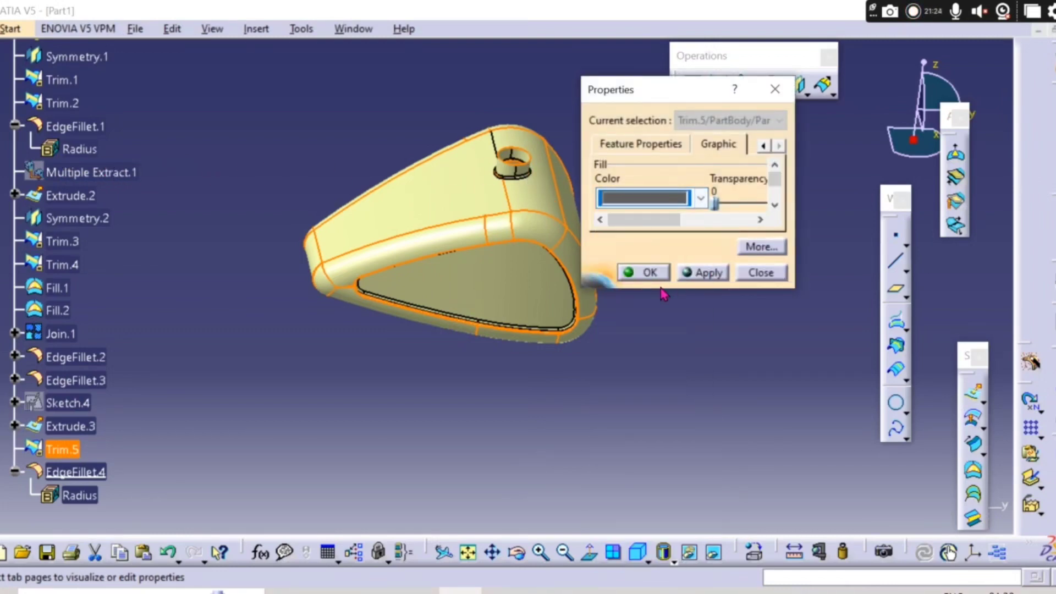
left_click(694, 273)
left_click(649, 272)
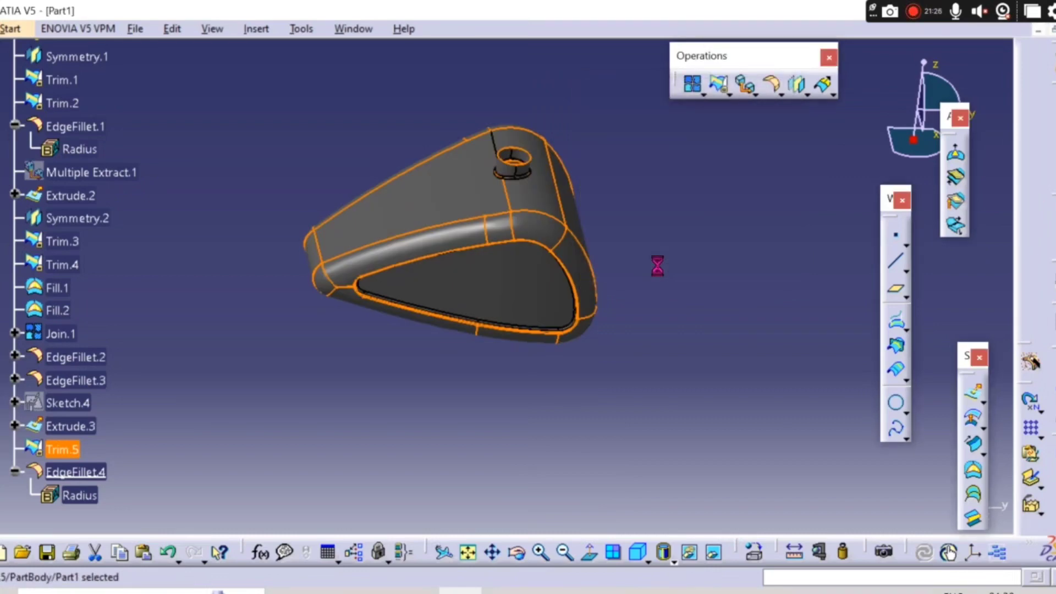
left_click(620, 361)
- Switch the tank's display mode to plain shading without edges
middle_click_drag(620, 361, 661, 514)
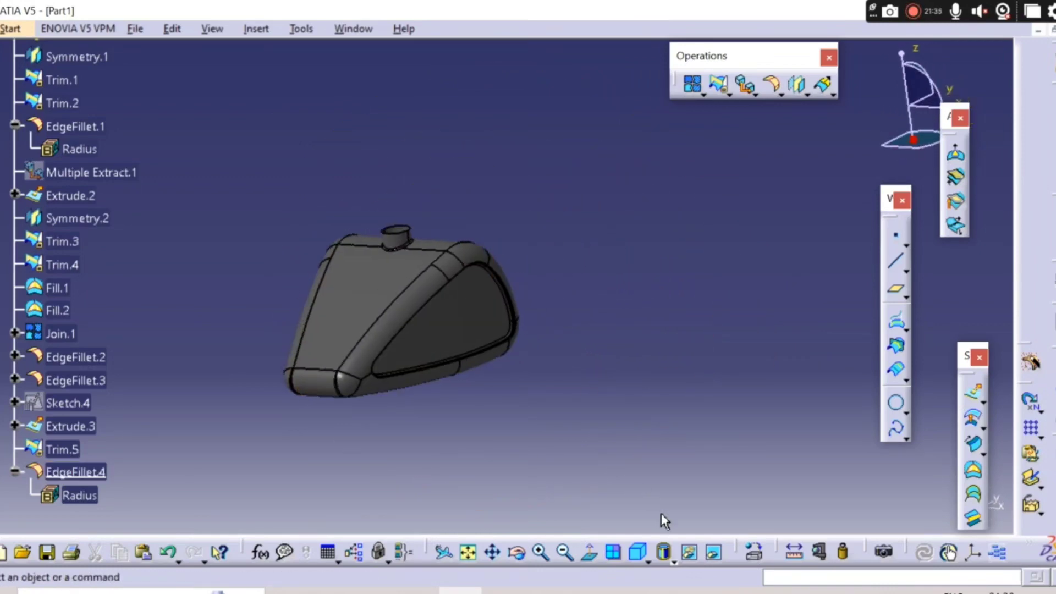
left_click(637, 551)
left_click(673, 561)
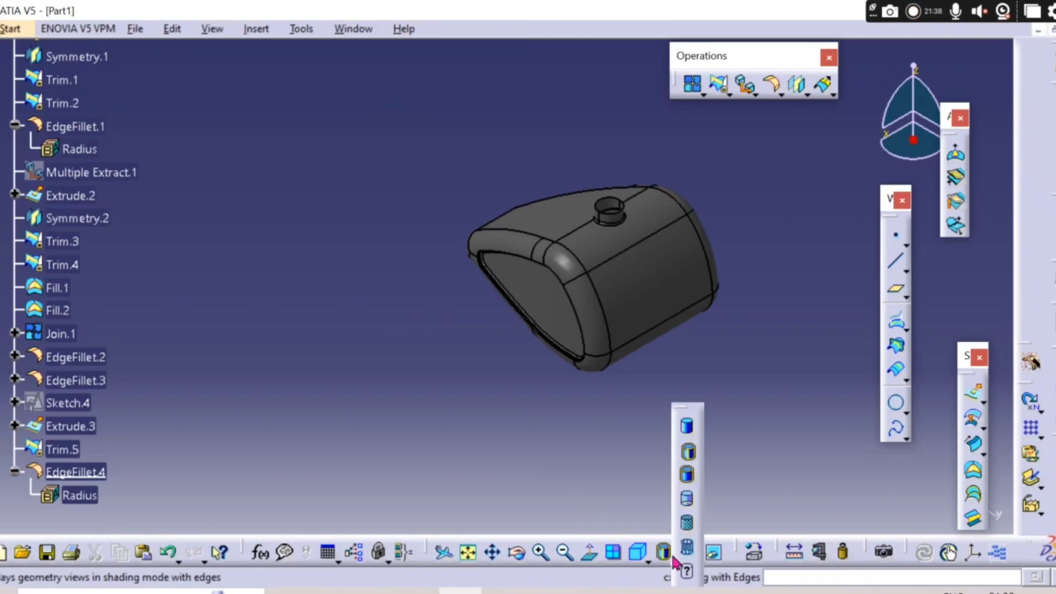
left_click(688, 432)
- Change the fill color of Trim.5 to bright blue in its graphic properties
mouse_move(549, 416)
middle_mouse_down()
mouse_move(684, 424)
mouse_move(469, 405)
mouse_move(539, 342)
mouse_move(411, 488)
mouse_move(372, 444)
mouse_move(573, 365)
middle_mouse_up()
mouse_move(521, 403)
middle_mouse_down()
mouse_move(285, 271)
mouse_move(286, 248)
mouse_move(328, 302)
mouse_move(421, 355)
mouse_move(421, 316)
middle_mouse_up()
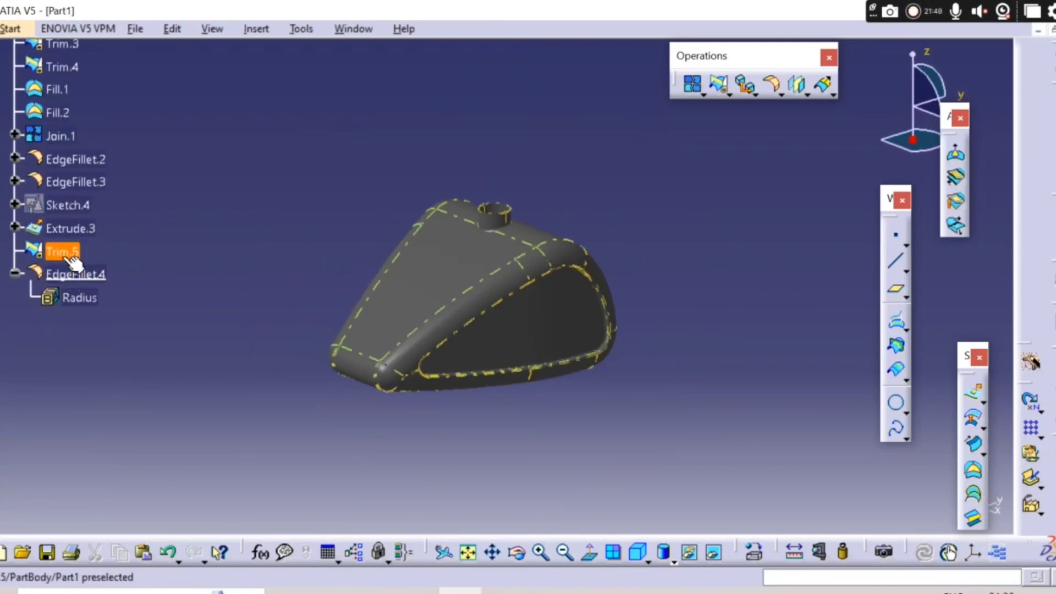
right_click(62, 251)
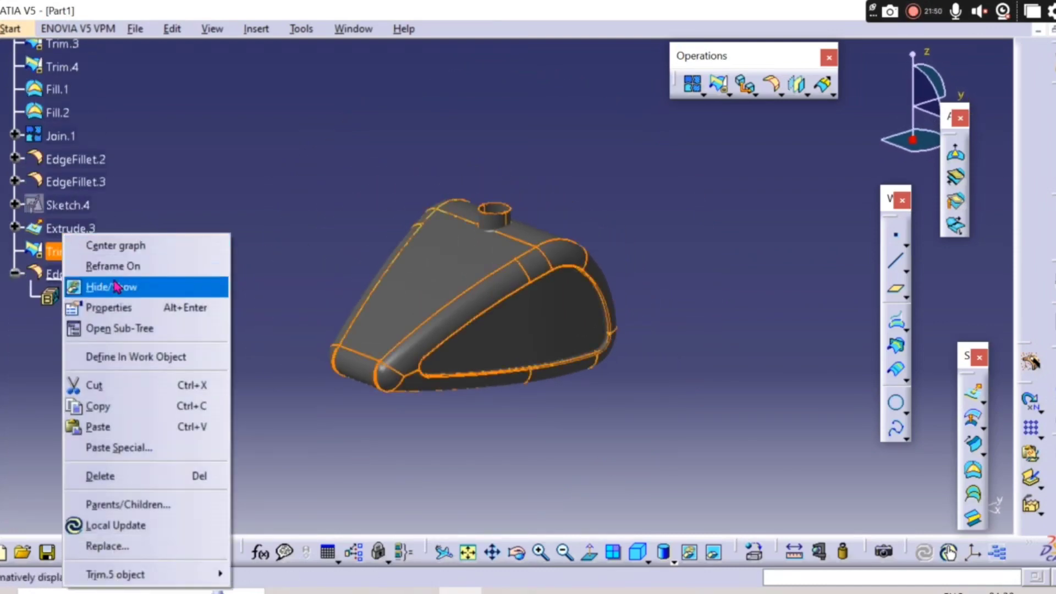
left_click(109, 307)
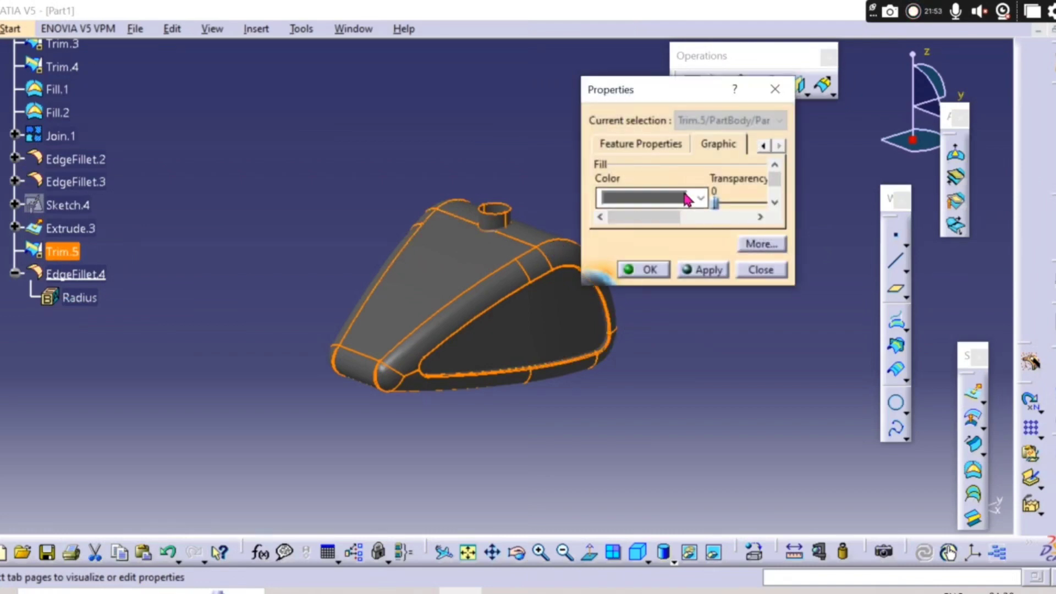
left_click(700, 197)
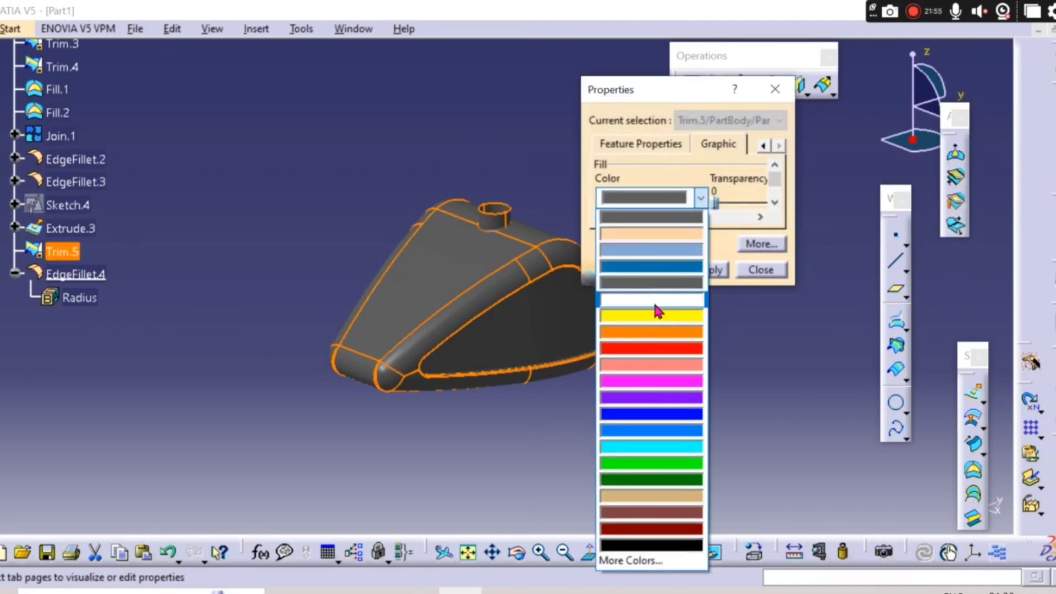
left_click(635, 421)
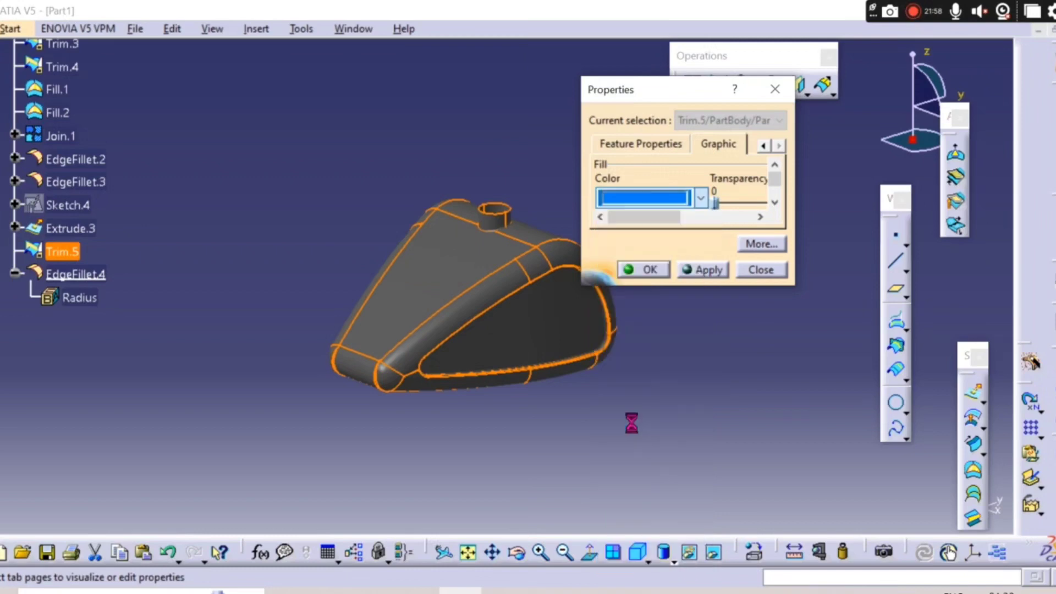
left_click(649, 269)
left_click(684, 358)
middle_click_drag(684, 358, 587, 262)
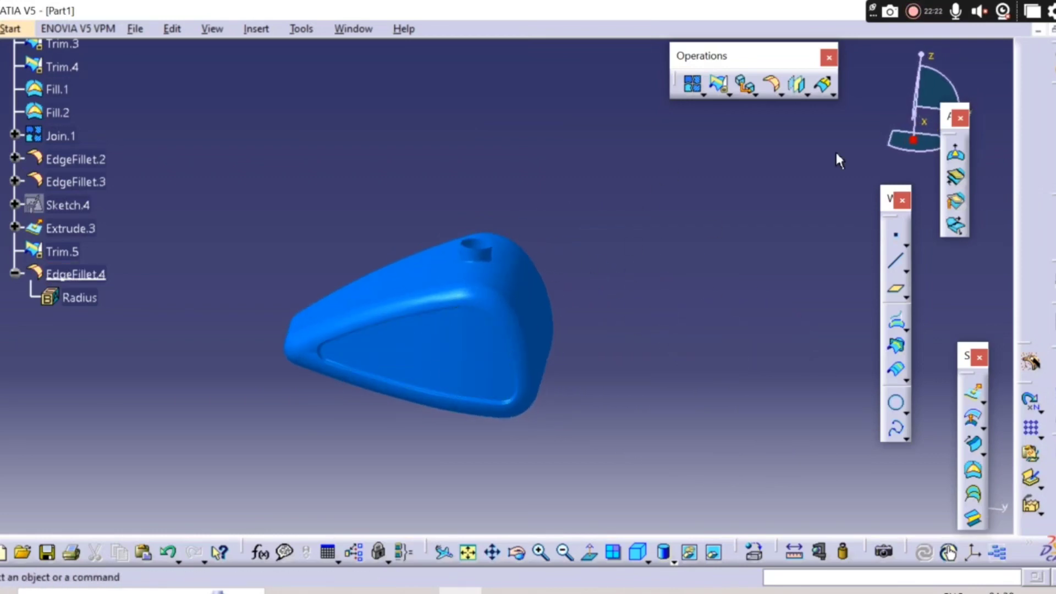